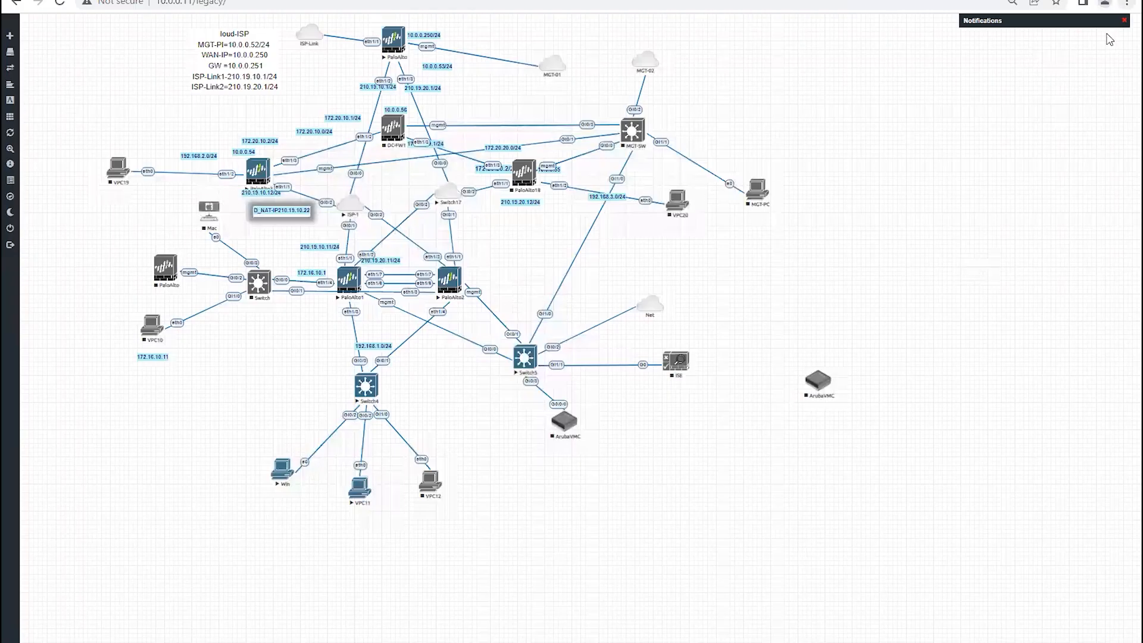
Enlarge the browser zoom on the network topology page to examine the links between the firewalls
left_click(1127, 3)
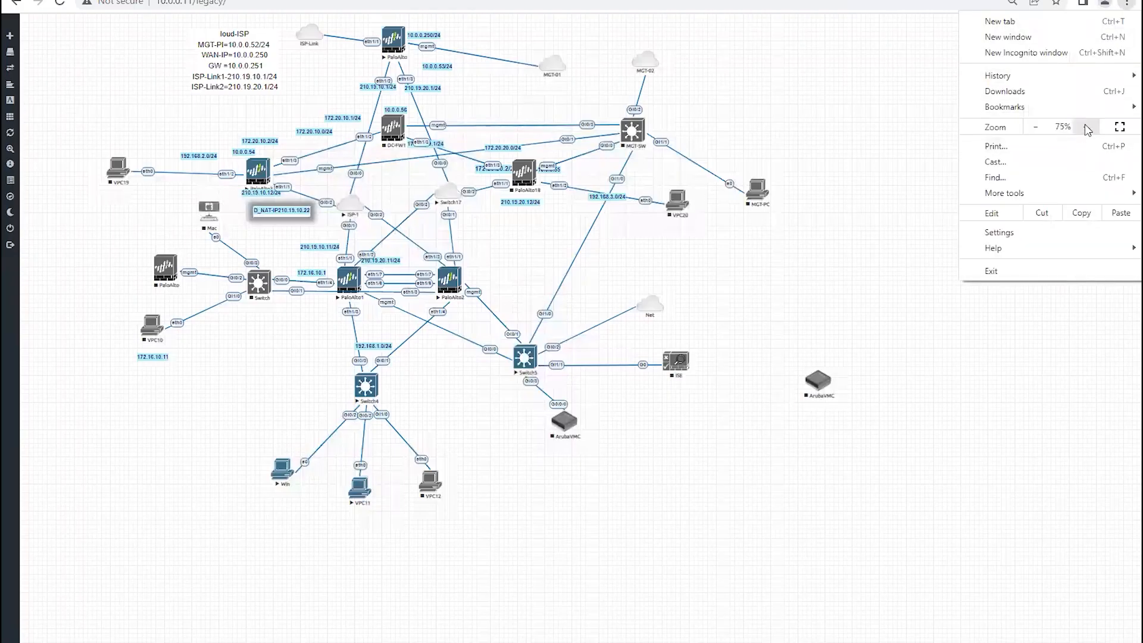
left_click(1085, 125)
left_click(1085, 125)
left_click(1084, 125)
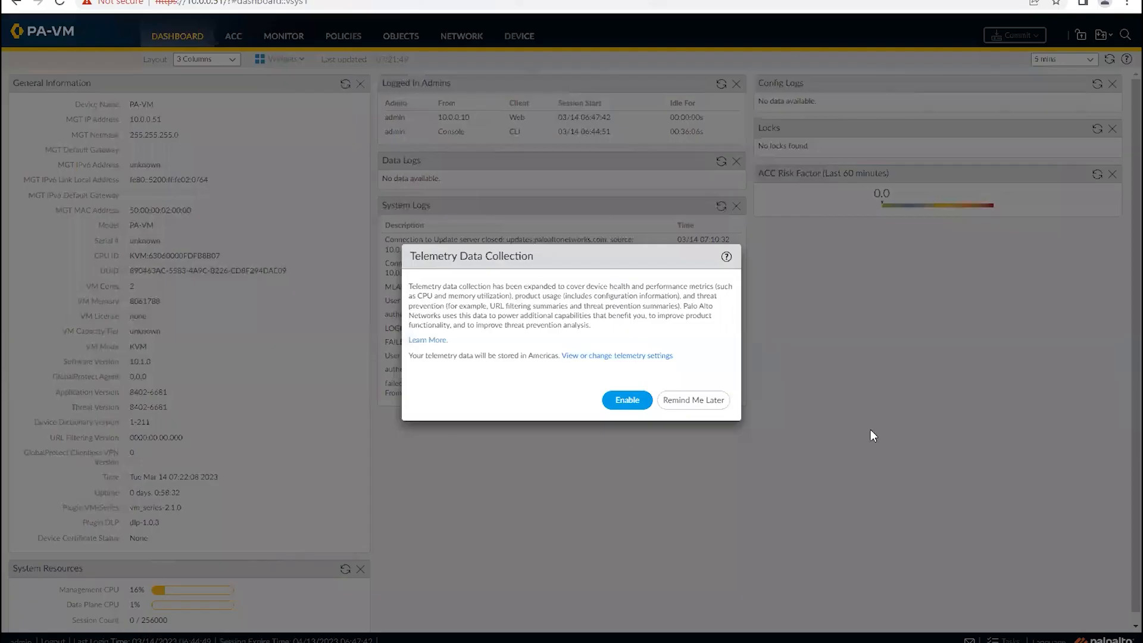
Postpone the telemetry data collection choice on the 10.0.0.51 firewall and open the device settings on both firewalls
left_click(694, 399)
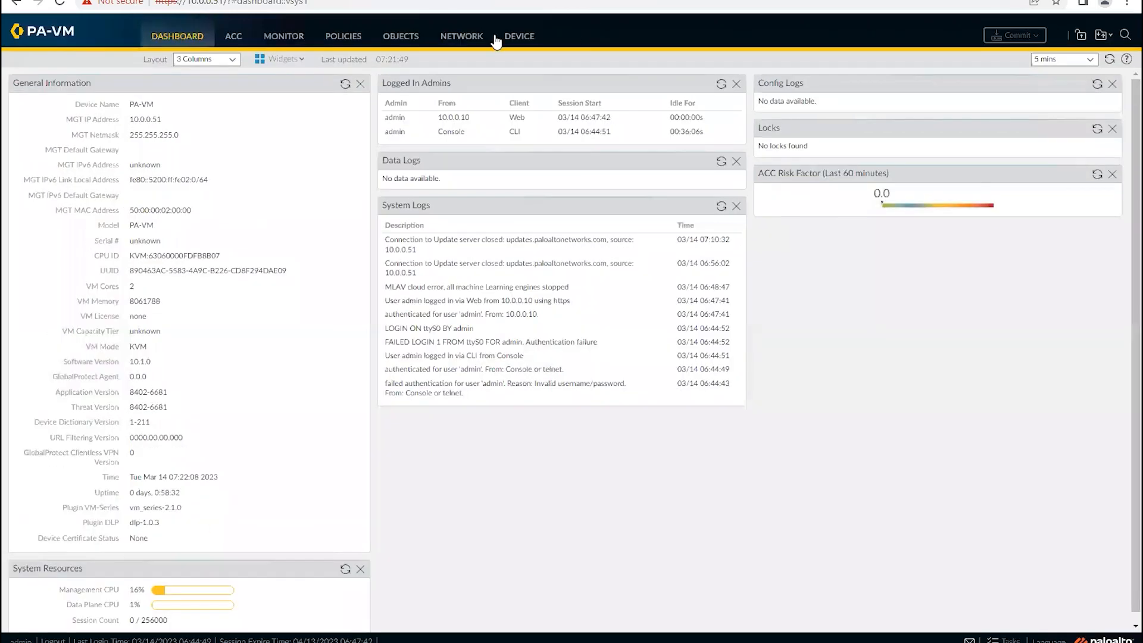
left_click(459, 39)
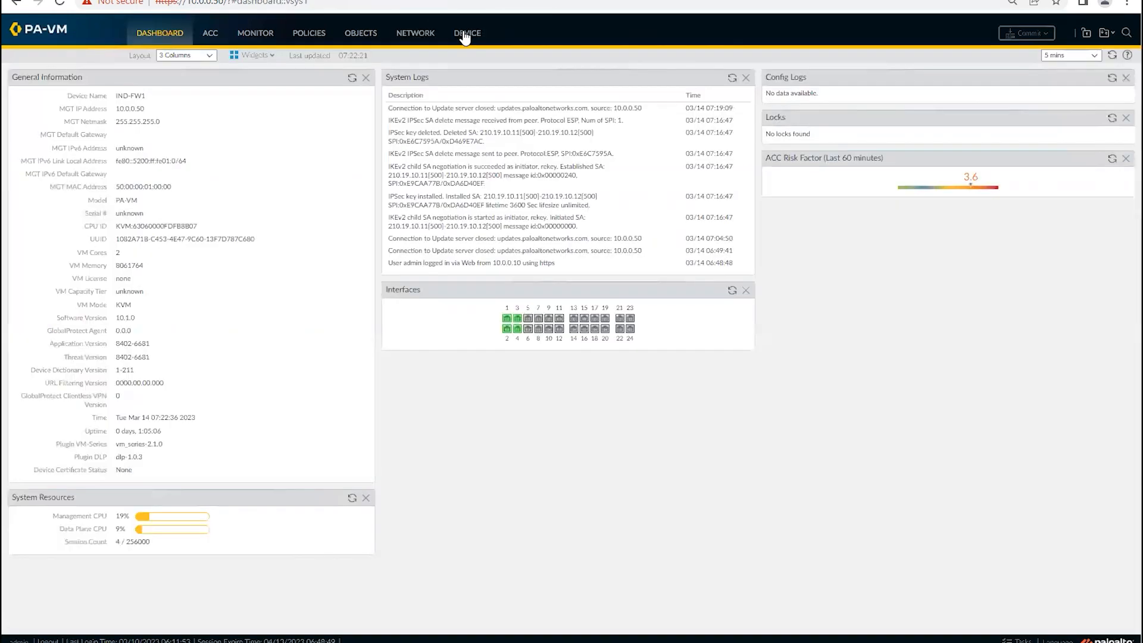
left_click(465, 35)
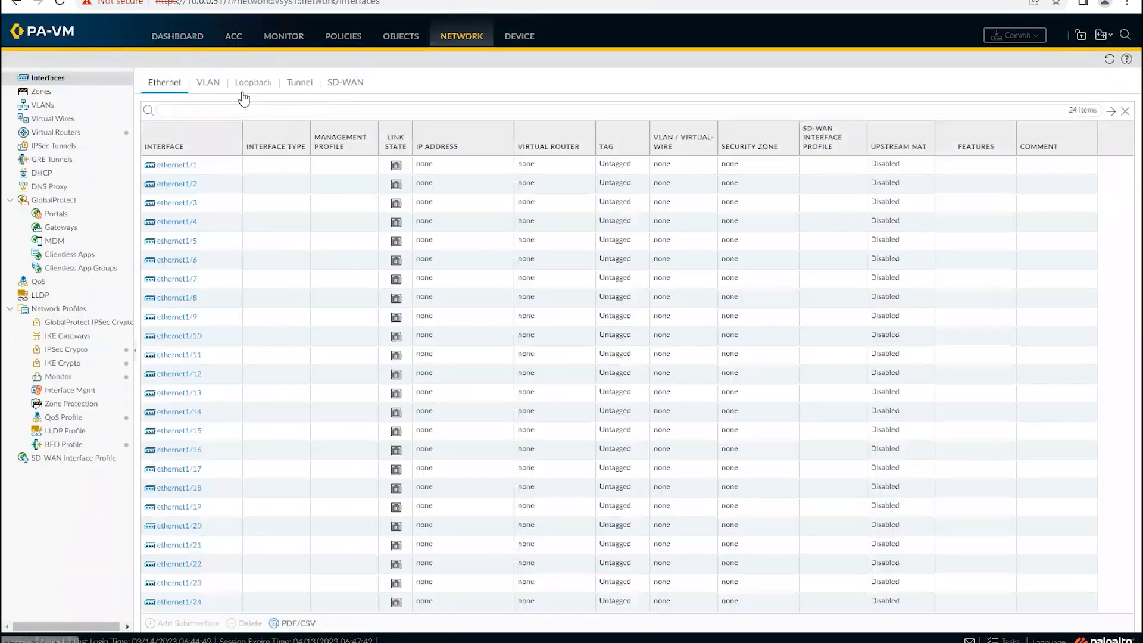
left_click(521, 37)
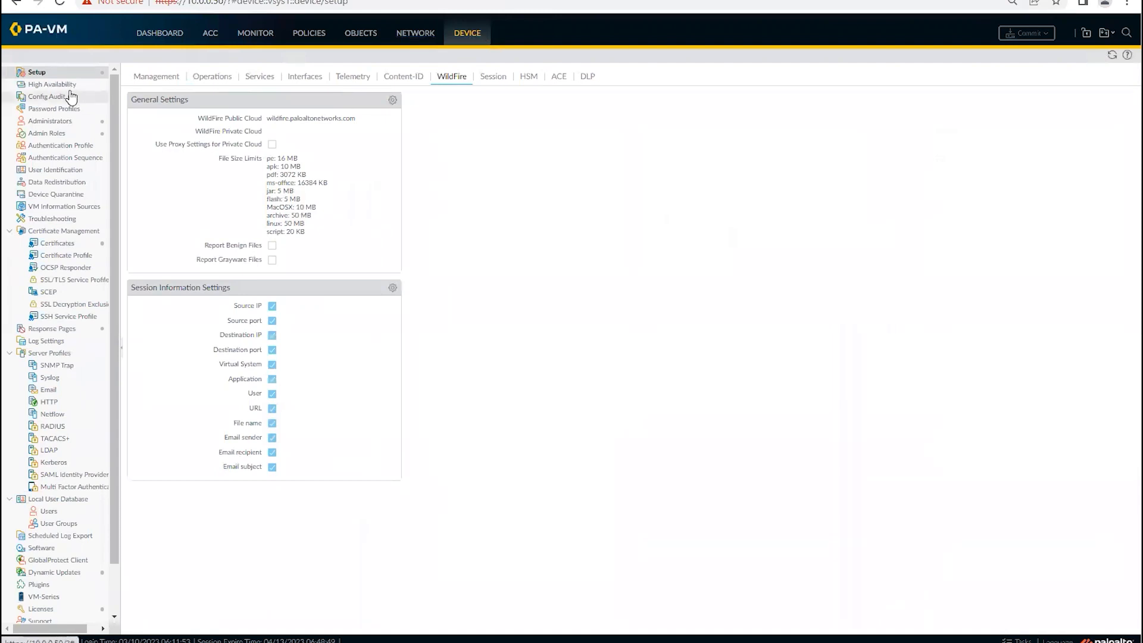
left_click(40, 89)
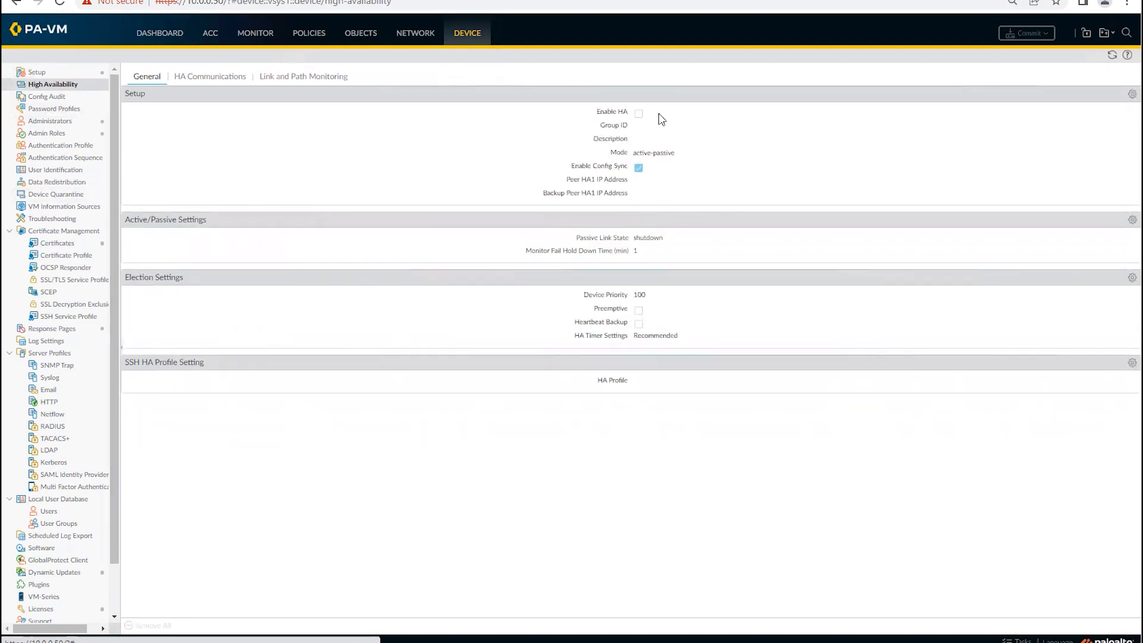
left_click(1125, 95)
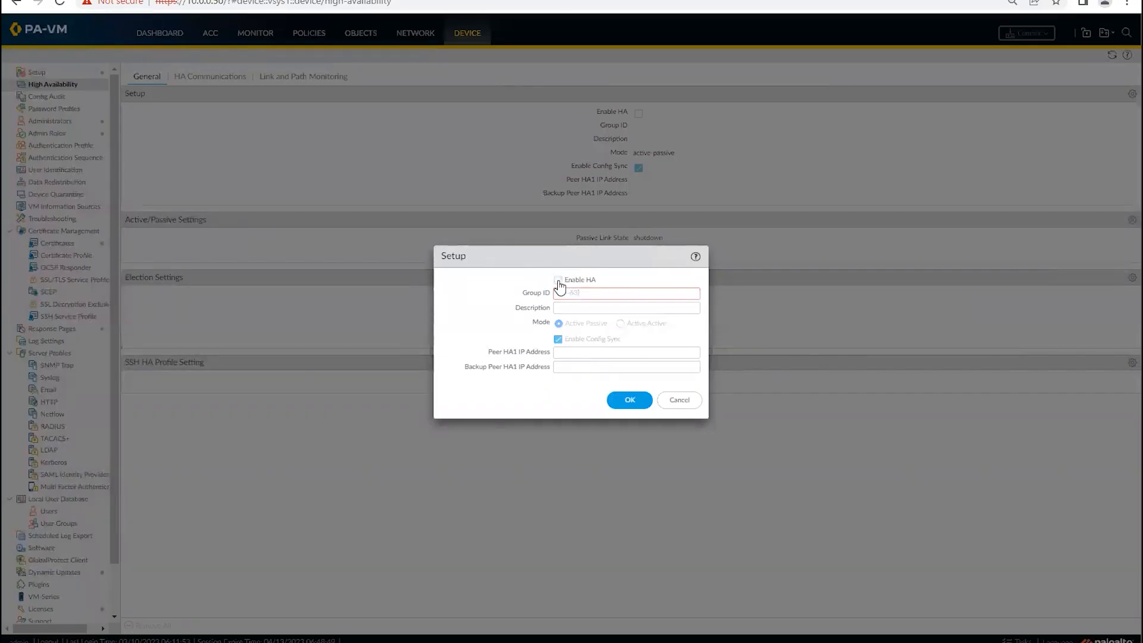
left_click(558, 281)
left_click(572, 291)
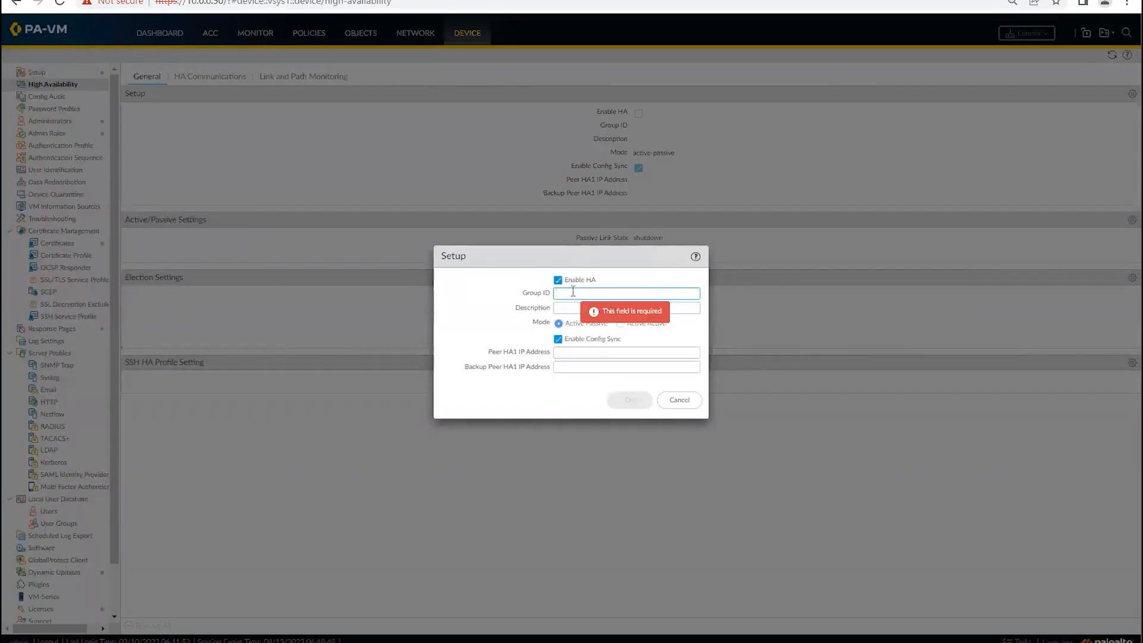
type("1")
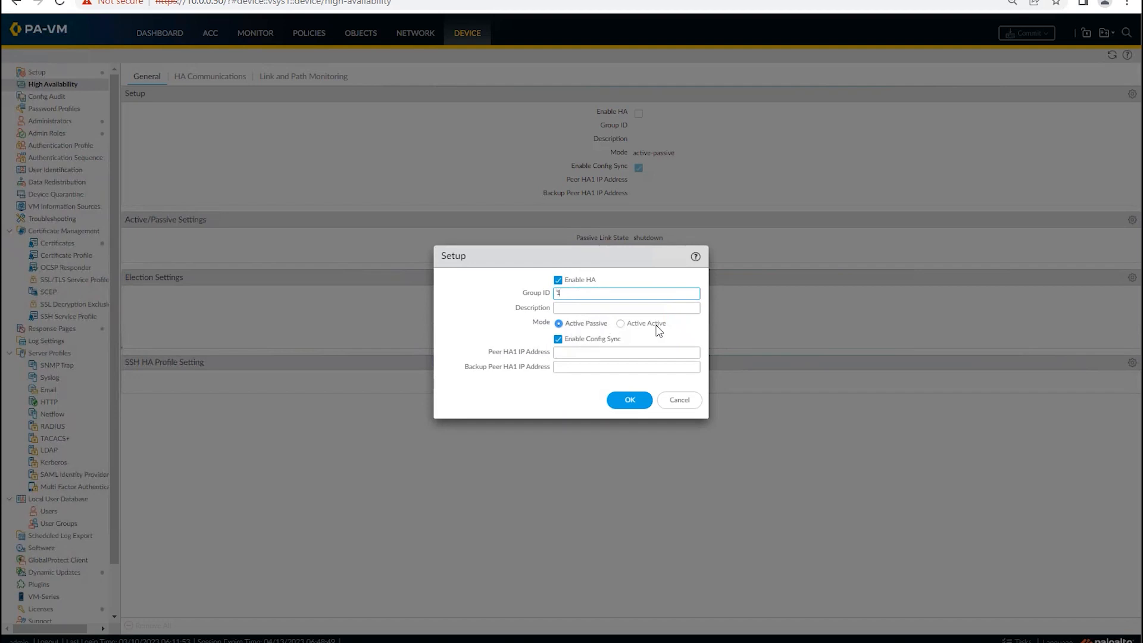
left_click(571, 355)
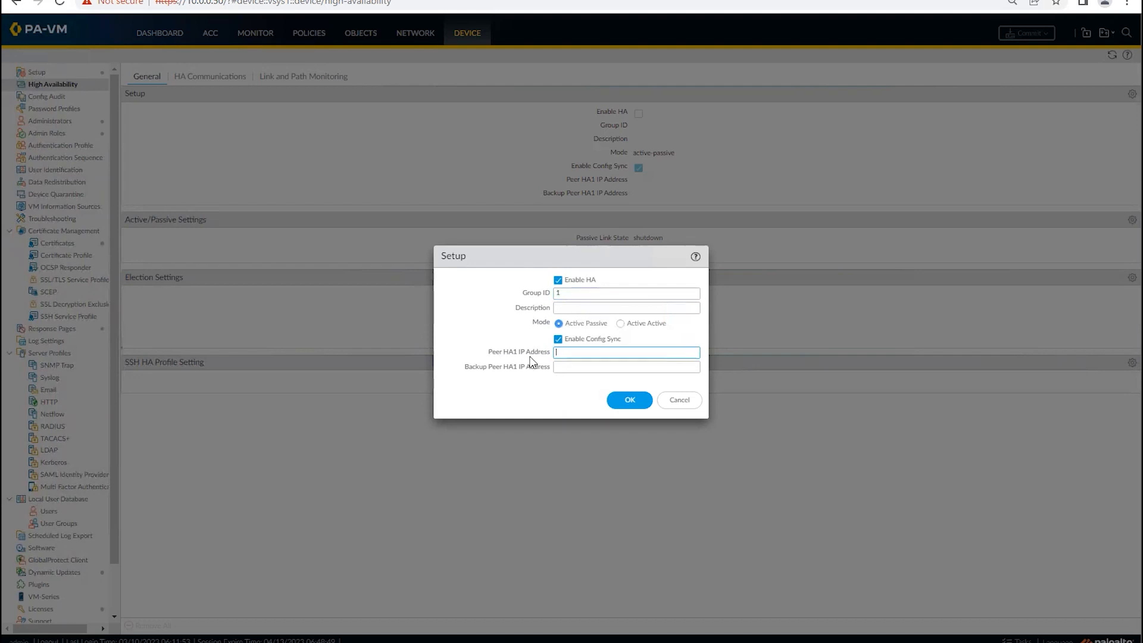
type("10")
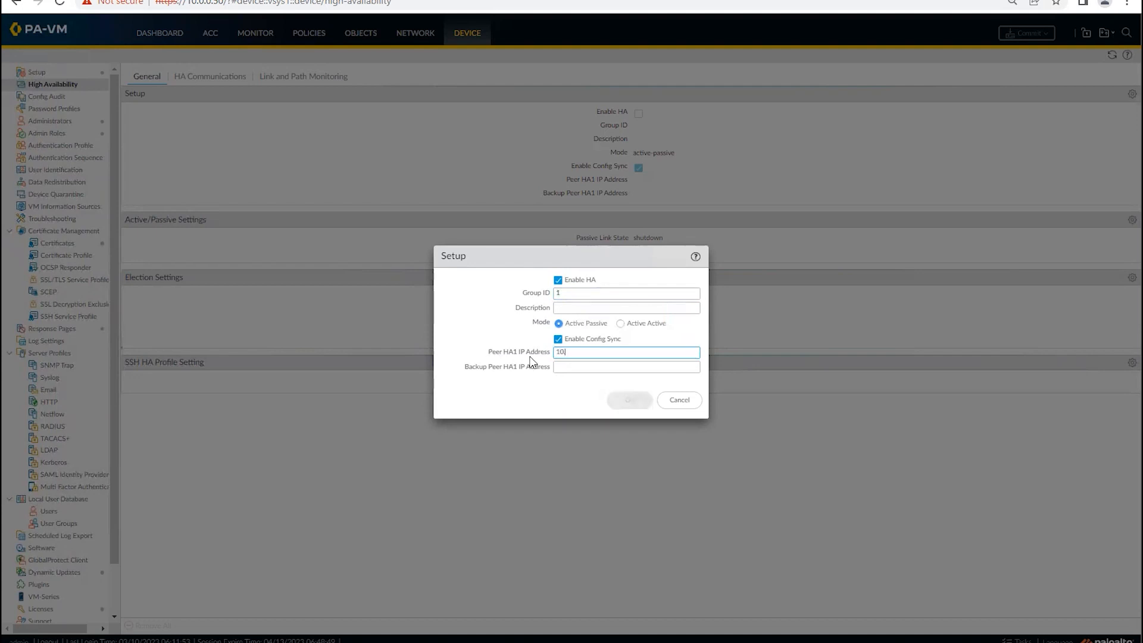
key("BackSpace")
key("BackSpace")
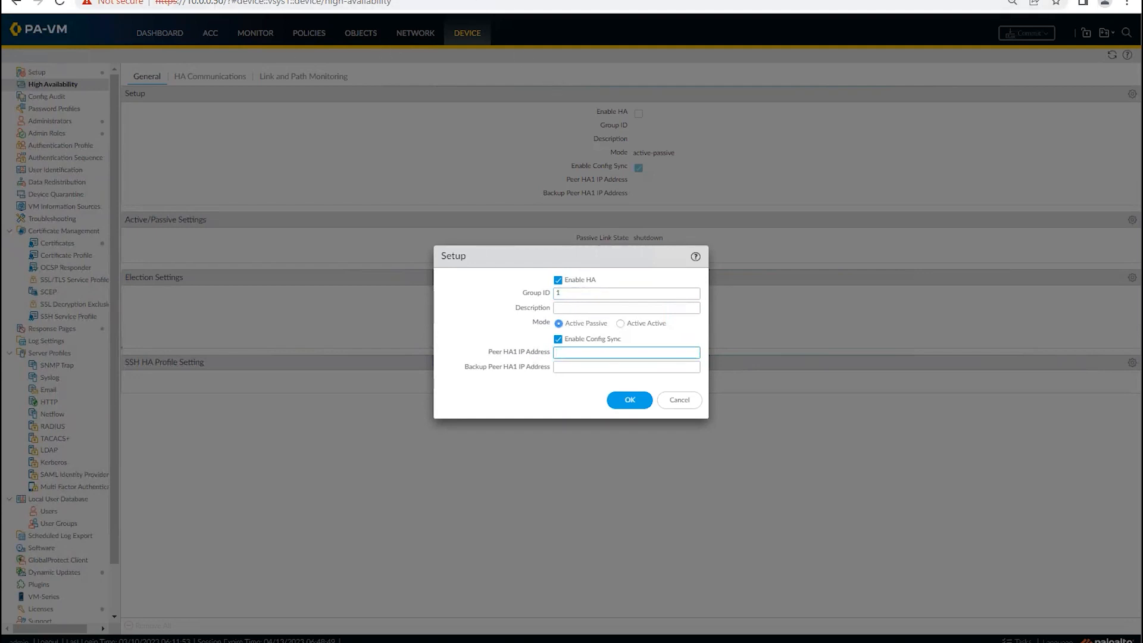
left_click(678, 400)
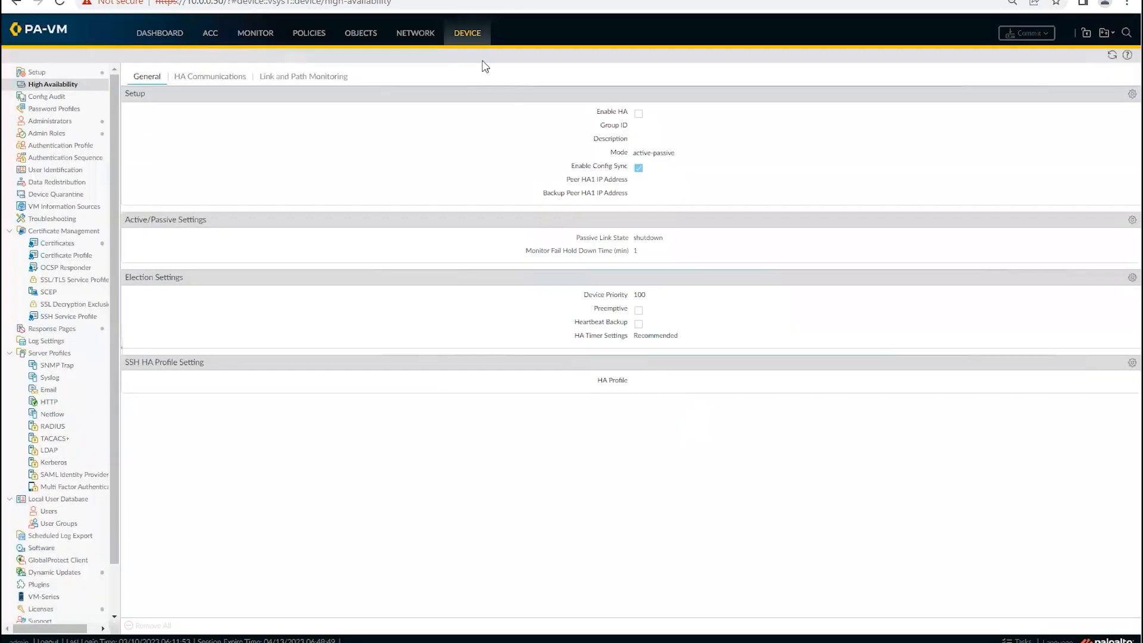
Open the Ethernet interface lists of the 10.0.0.50 and 10.0.0.51 firewalls
left_click(415, 34)
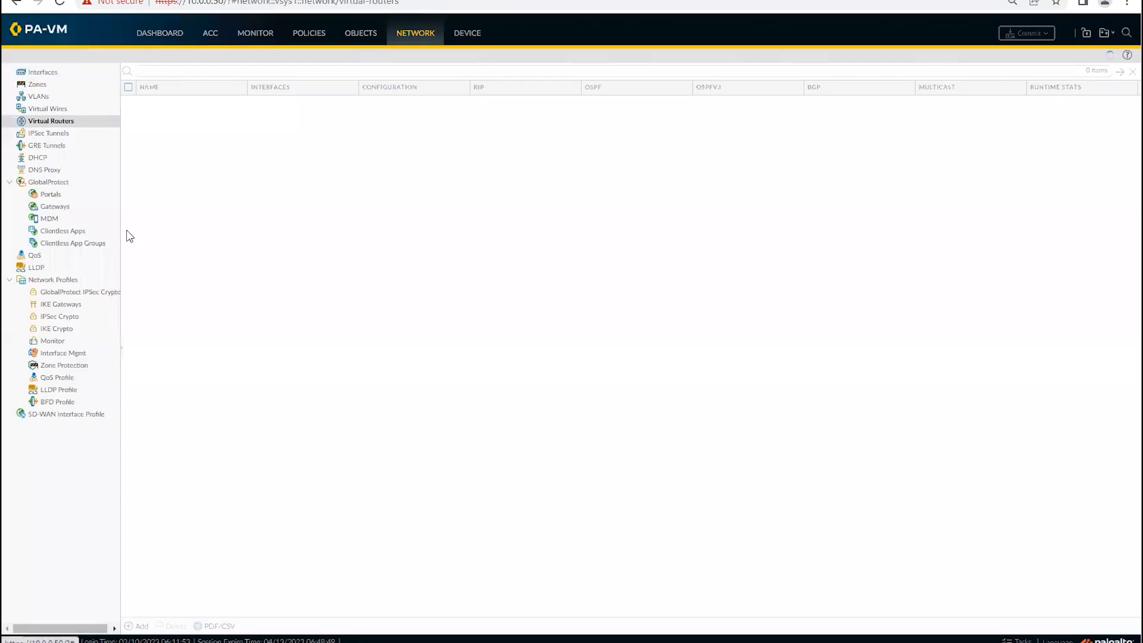
left_click(32, 70)
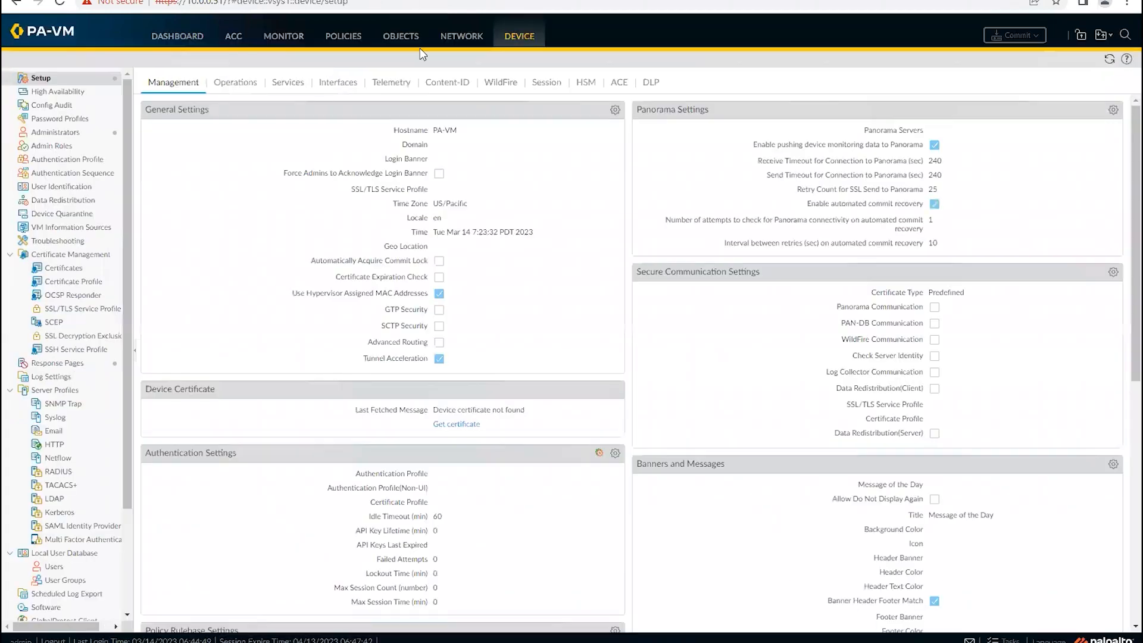
left_click(460, 36)
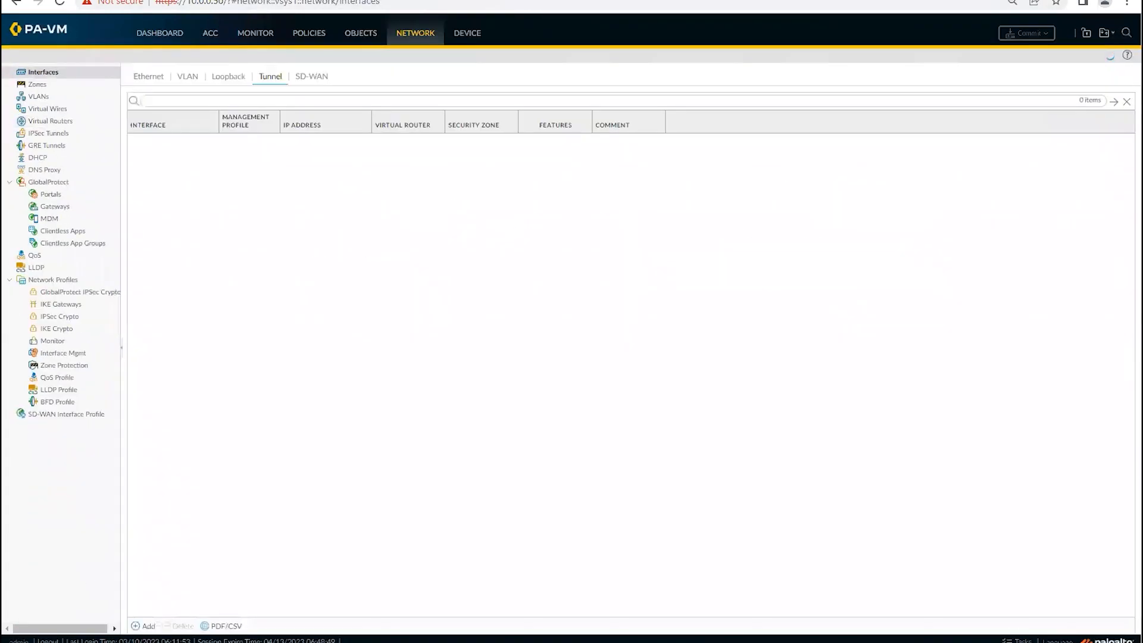
left_click(146, 80)
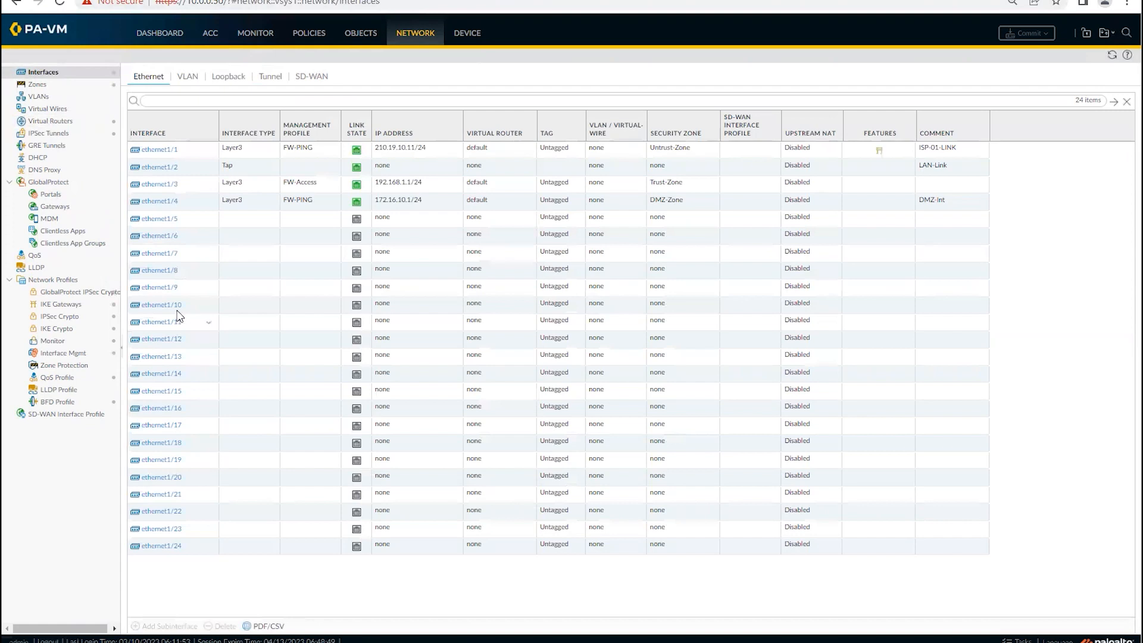
Set ethernet1/7 on the 10.0.0.50 firewall to interface type HA with the comment HA1-Link
left_click(148, 257)
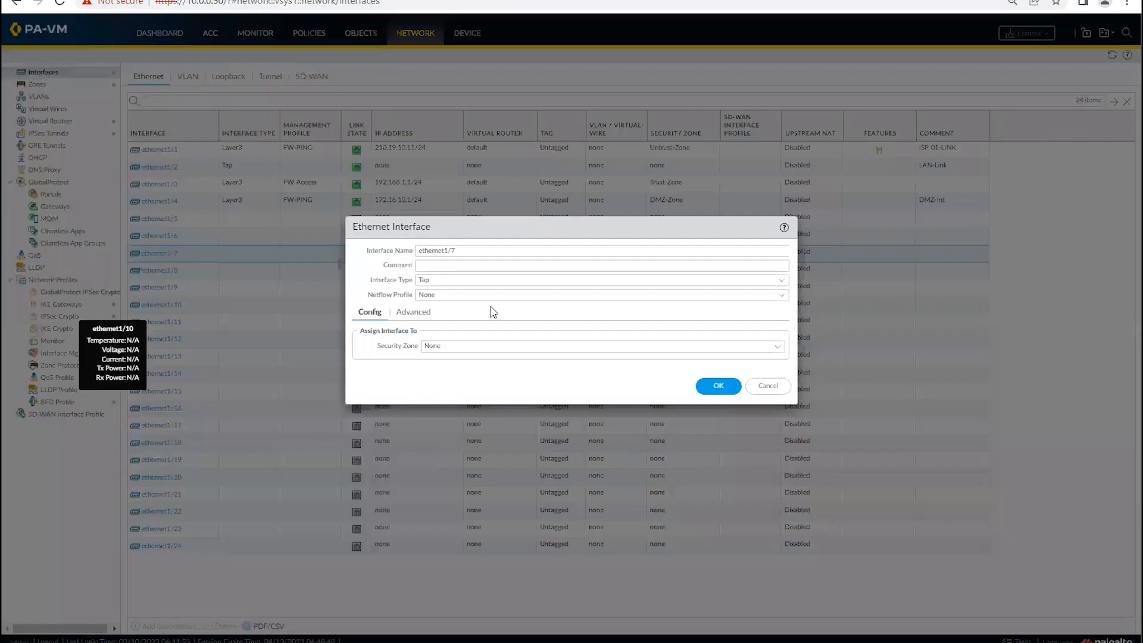
left_click_drag(370, 279, 786, 282)
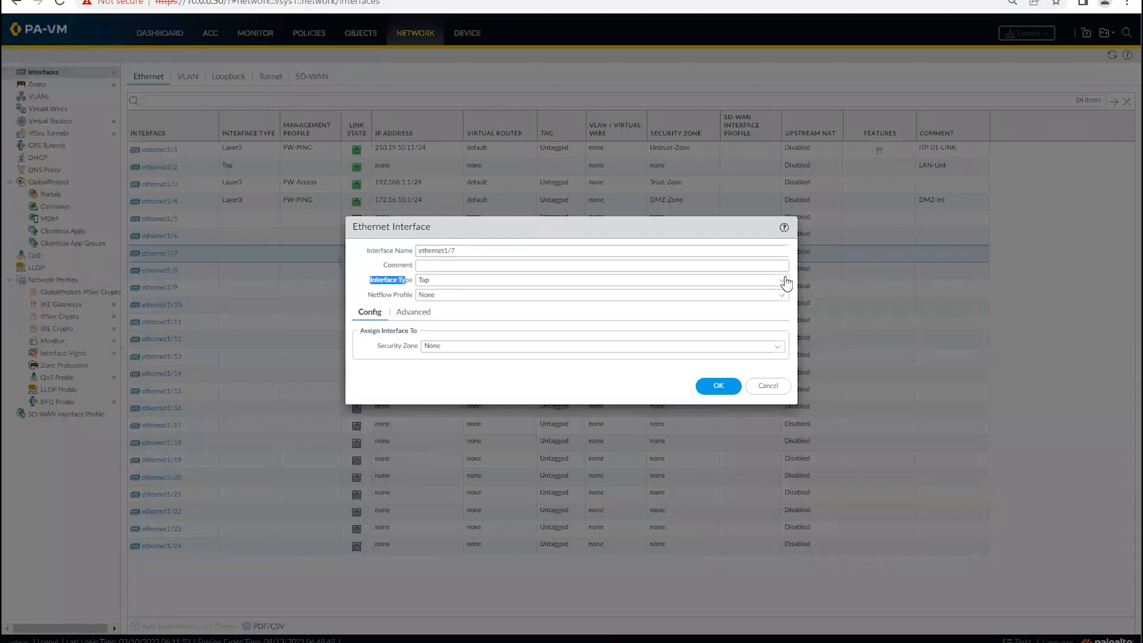
left_click(669, 287)
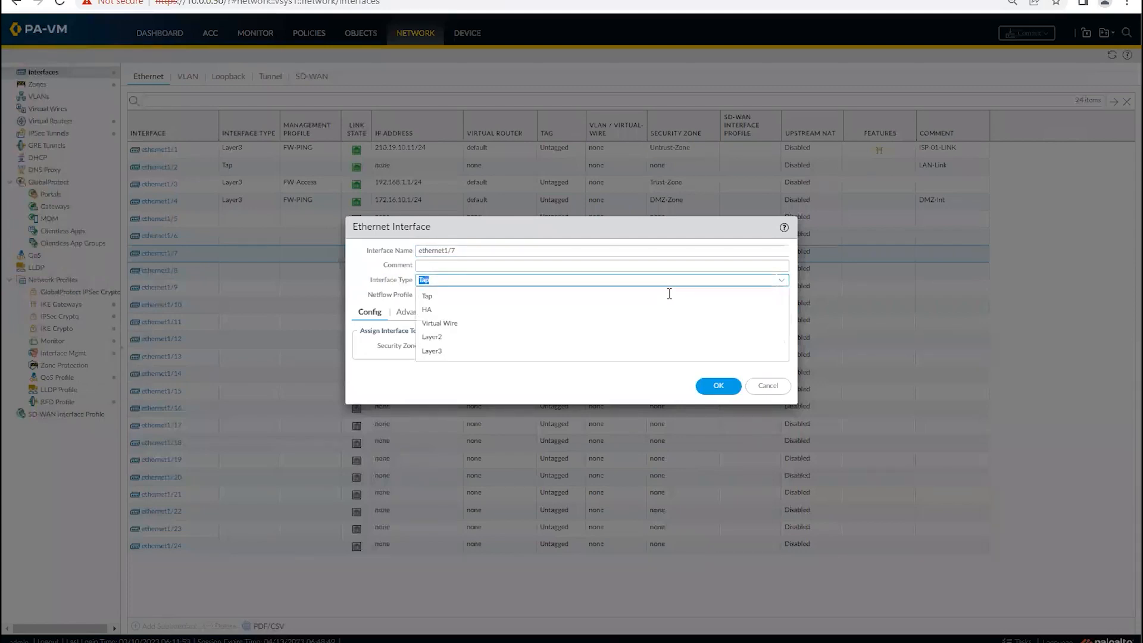
left_click(428, 315)
left_click(450, 270)
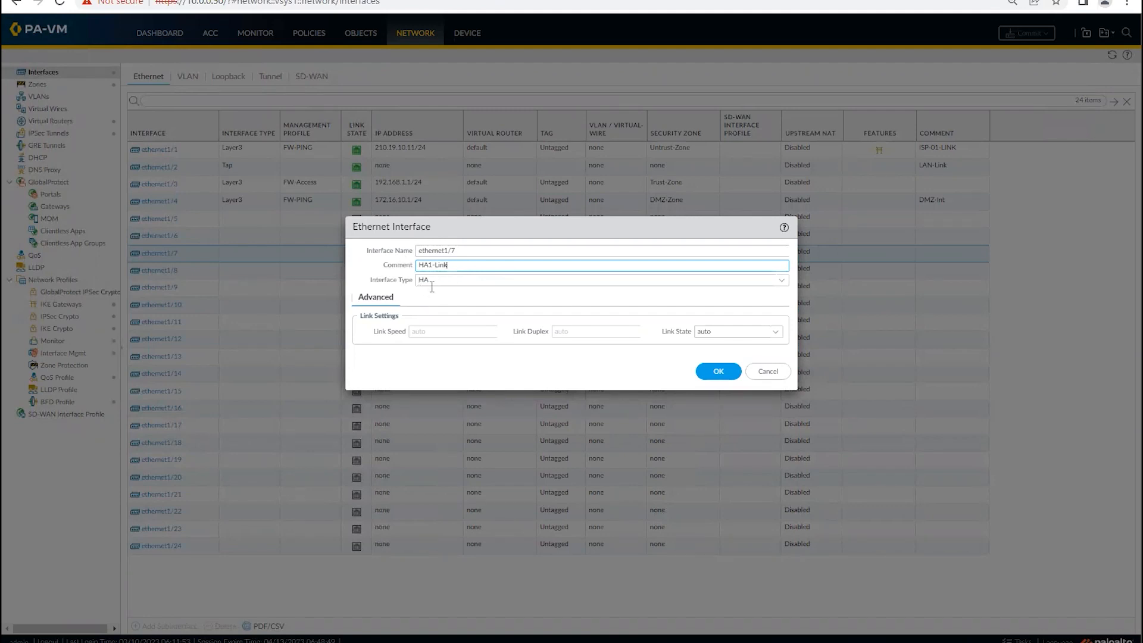
left_click(722, 373)
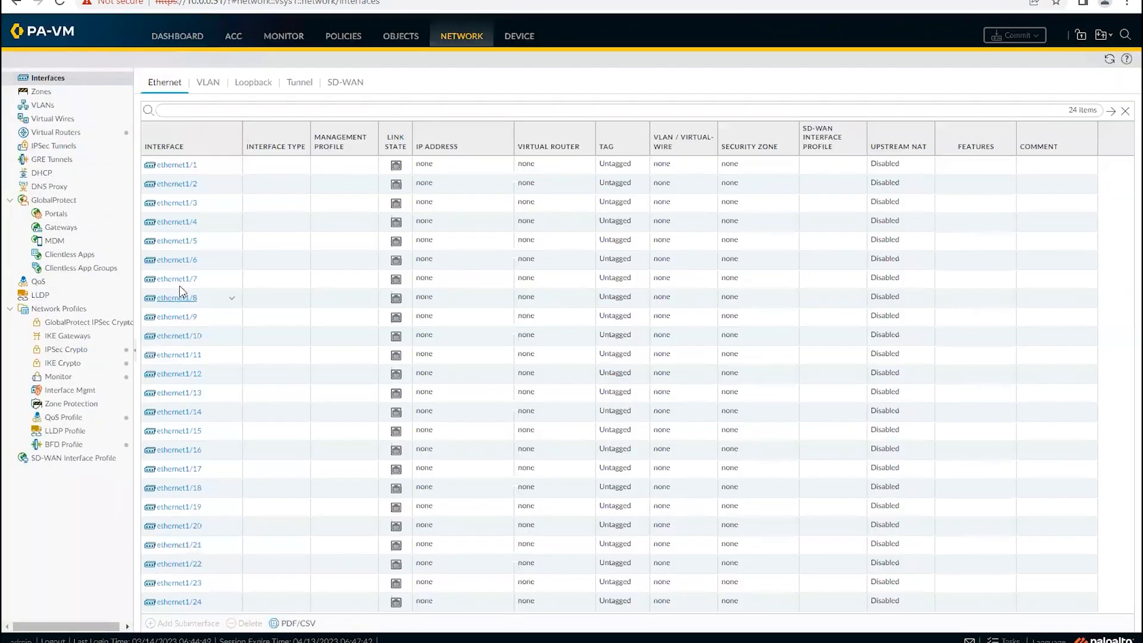
Set ethernet1/7 on the 10.0.0.51 firewall to interface type HA with the comment HA1-Link
left_click(184, 280)
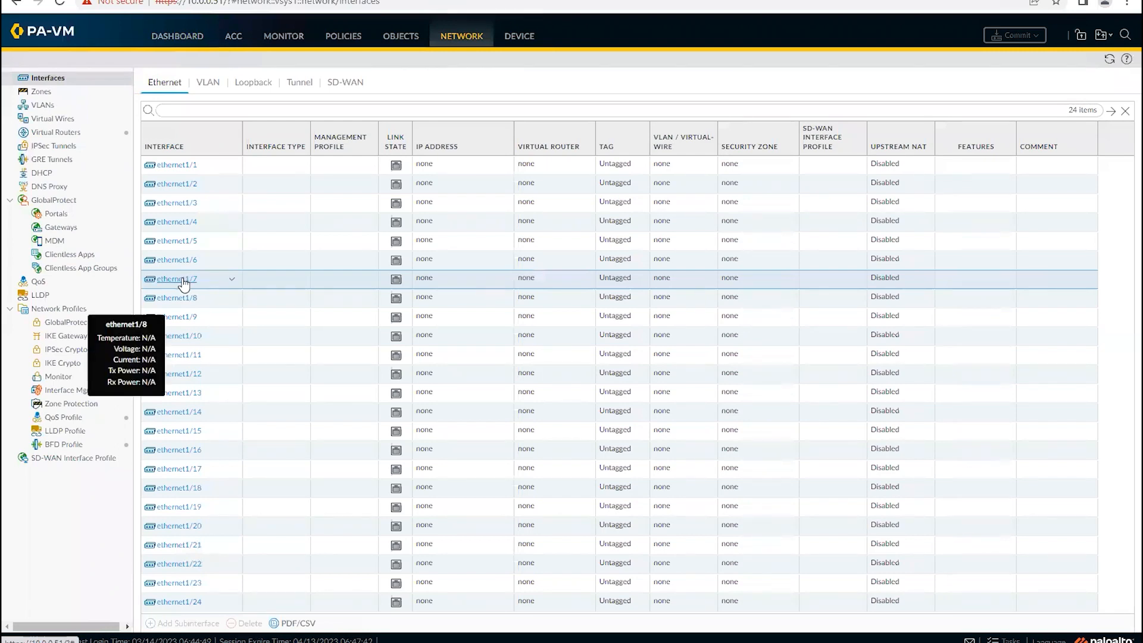
left_click(177, 279)
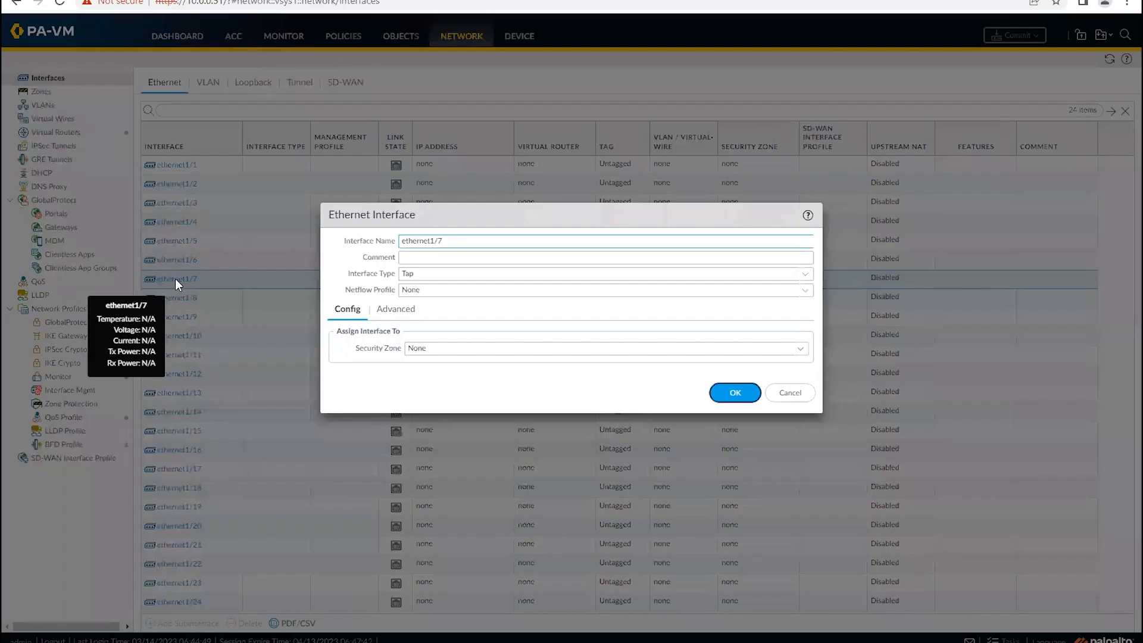
left_click(805, 278)
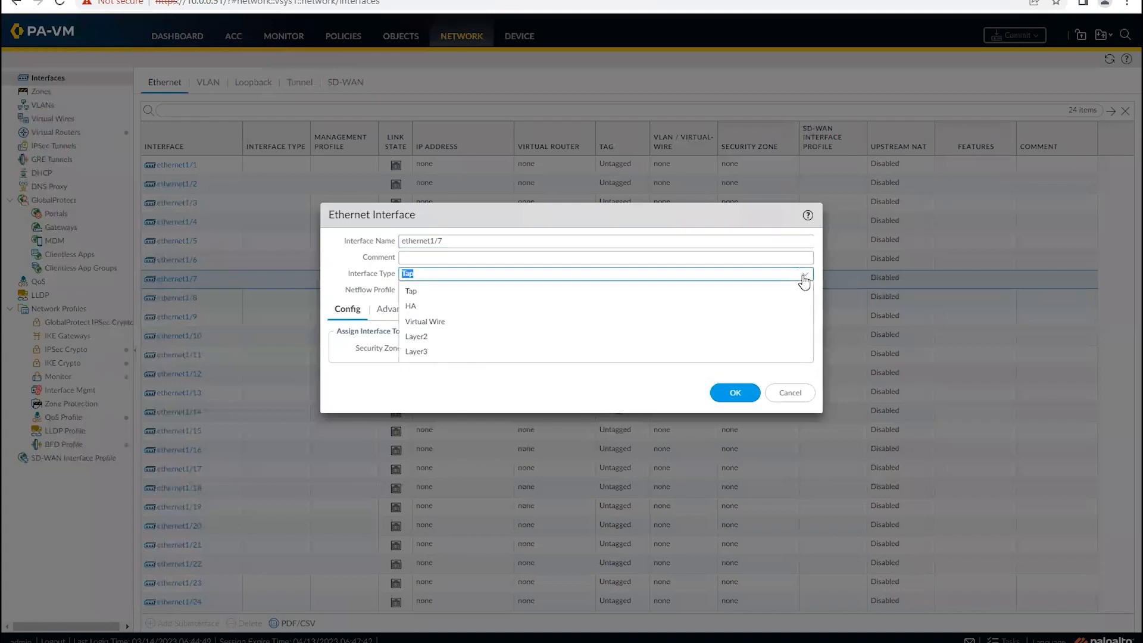
key("Return")
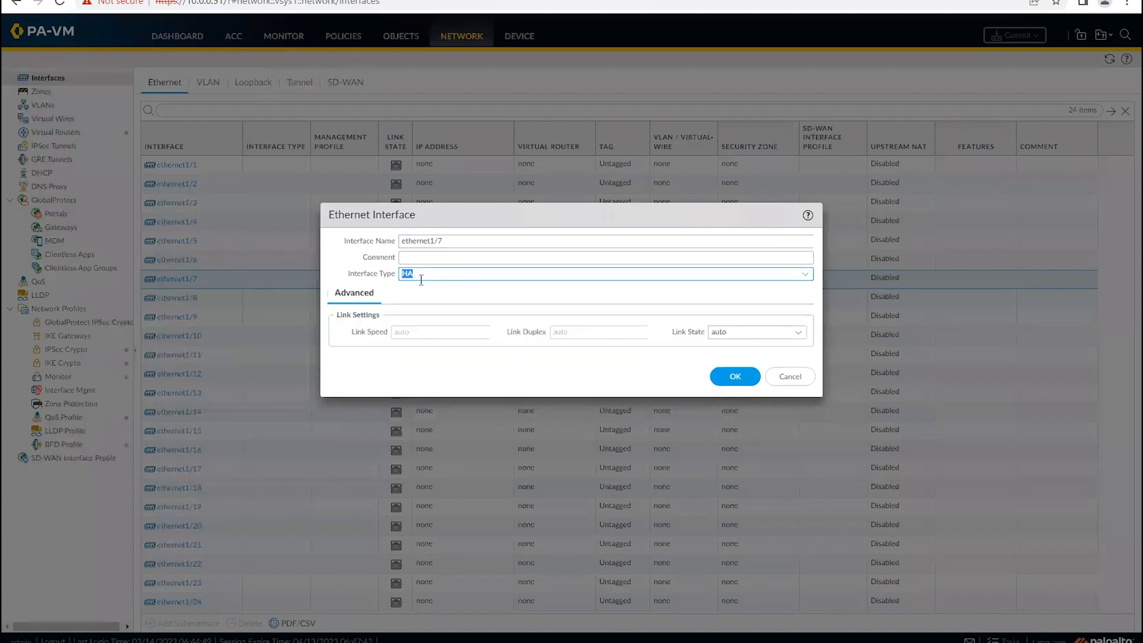
left_click(411, 260)
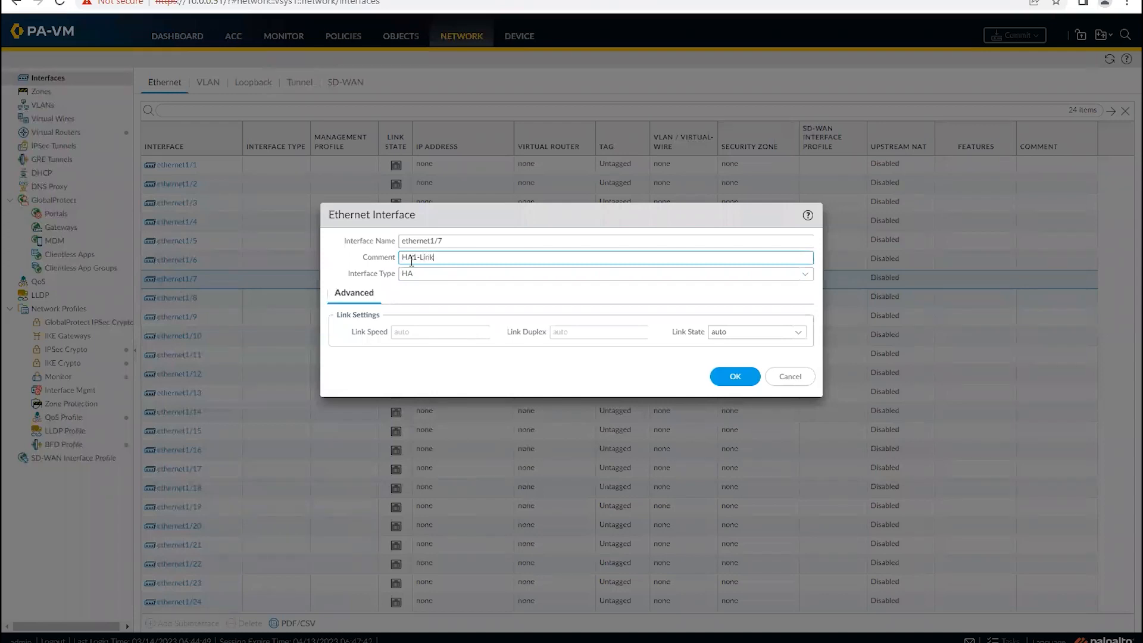
key("Return")
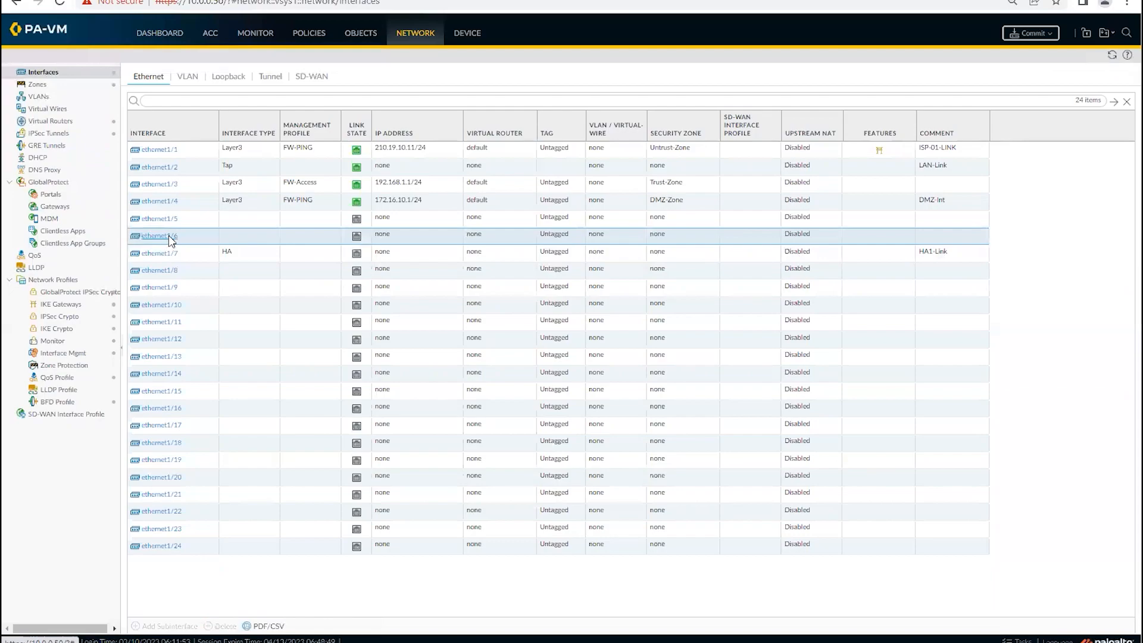
Set ethernet1/6 on the 10.0.0.50 firewall to interface type HA with the comment HA2-Link
left_click(169, 238)
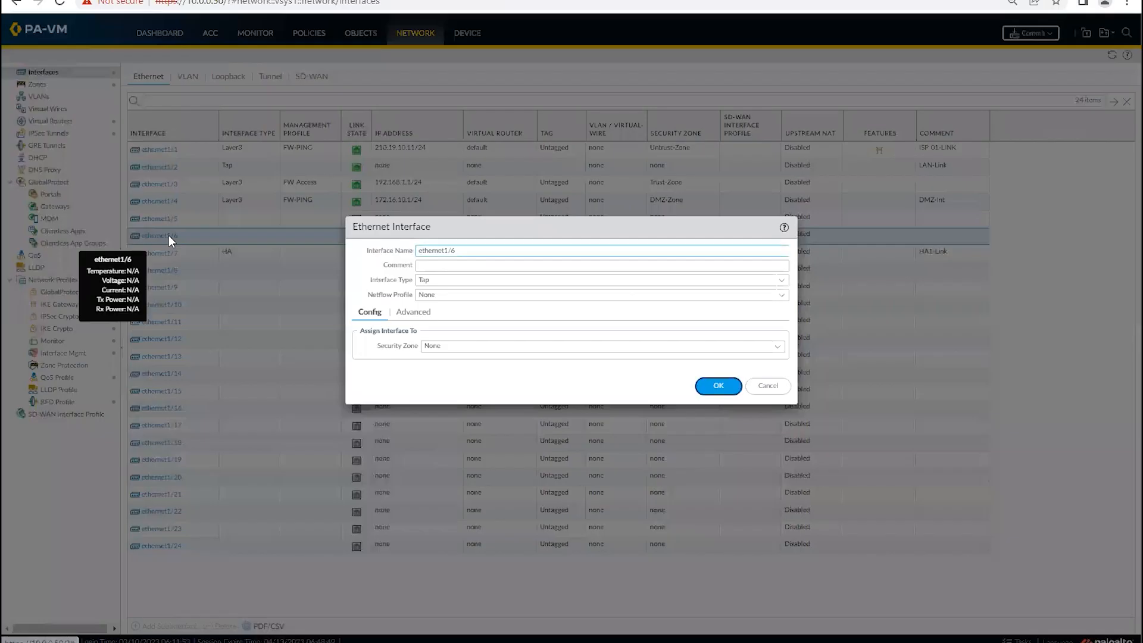
left_click(783, 282)
left_click(430, 306)
left_click(435, 265)
type("HA2-Link")
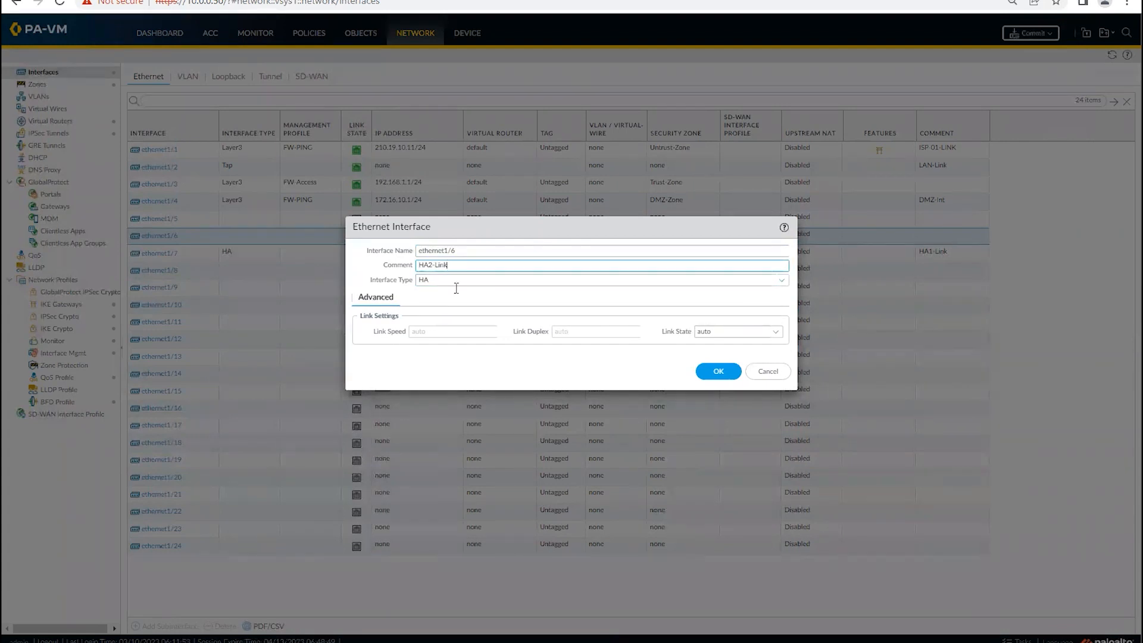
left_click(717, 369)
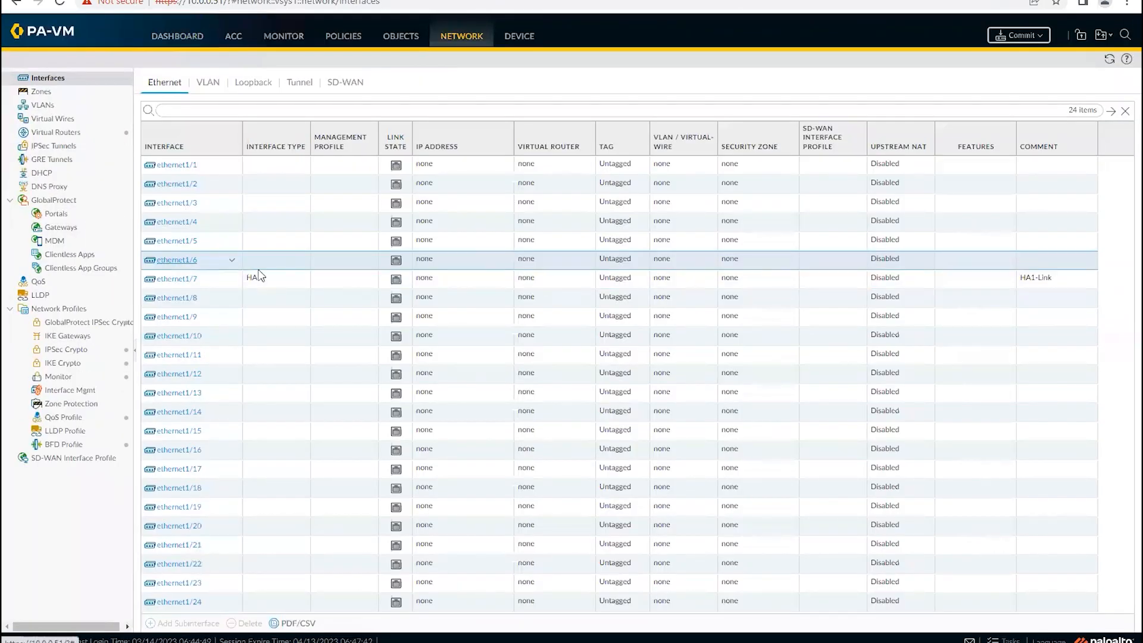
Set ethernet1/6 on the 10.0.0.51 firewall to interface type HA and add a comment marking it as the HA2 link
left_click(178, 261)
left_click(804, 275)
key("Return")
left_click(410, 260)
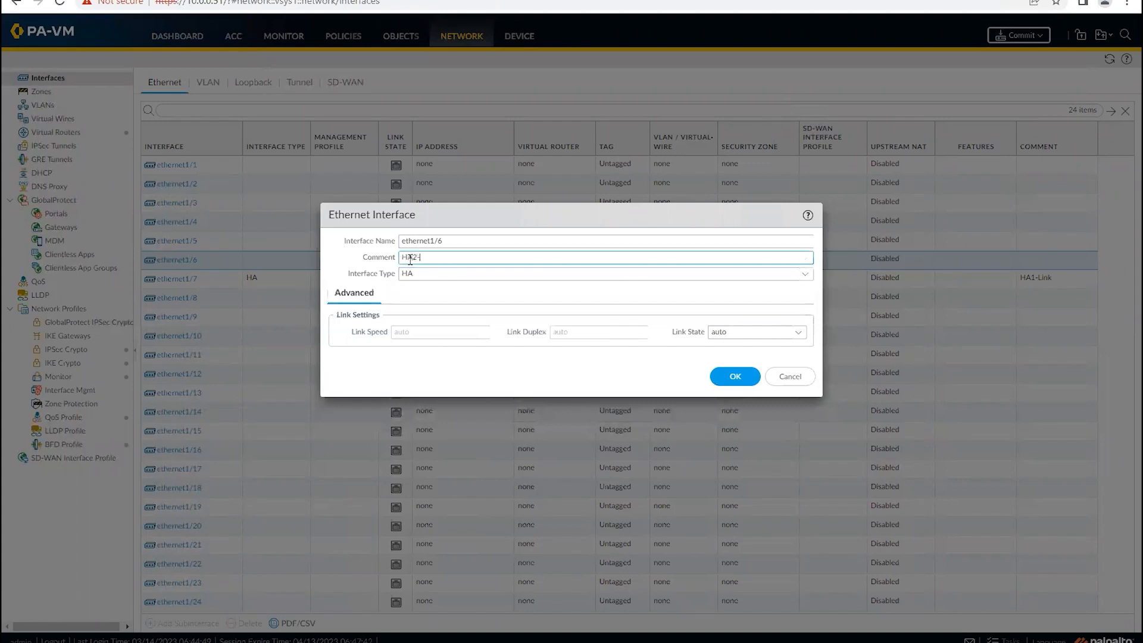
left_click(727, 379)
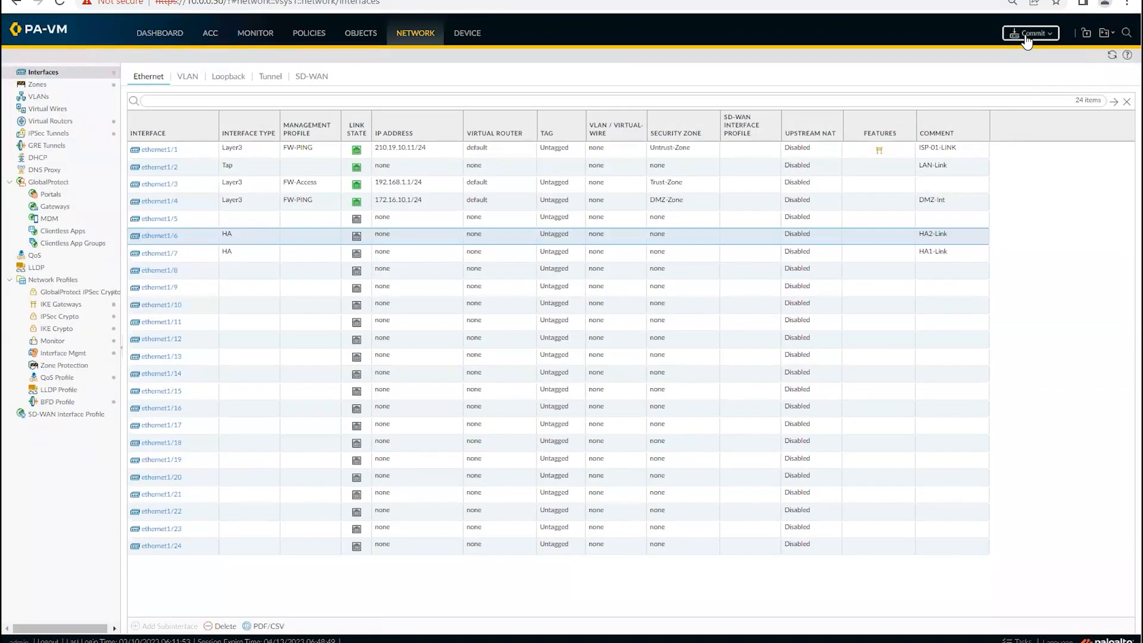
Commit the pending HA interface changes on both the 10.0.0.50 and 10.0.0.51 firewalls
left_click(1031, 35)
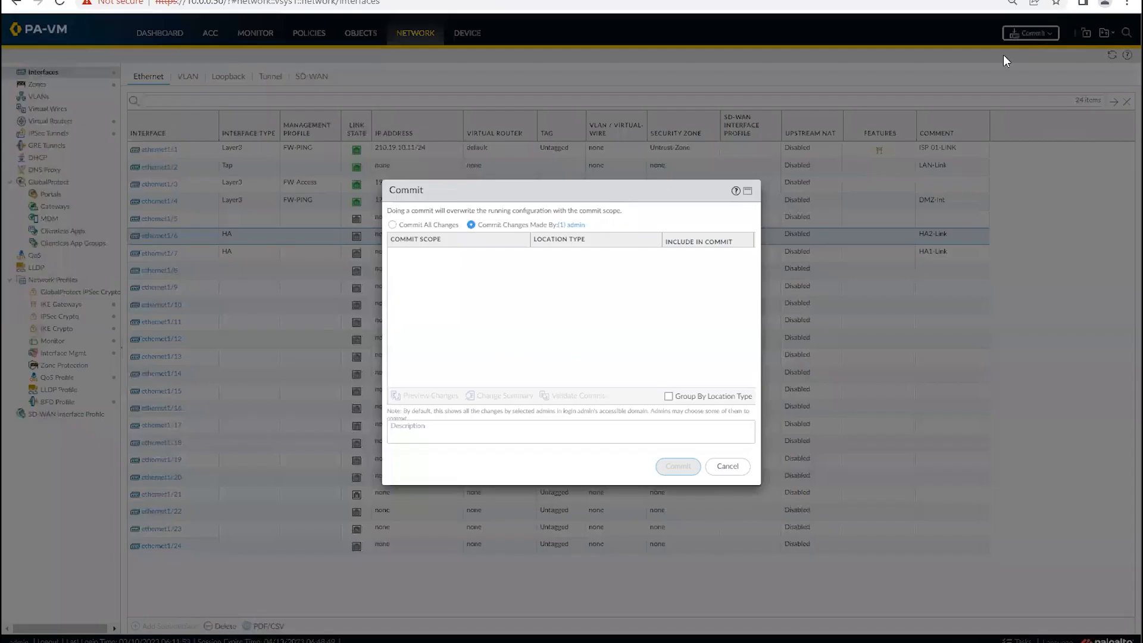
left_click(678, 466)
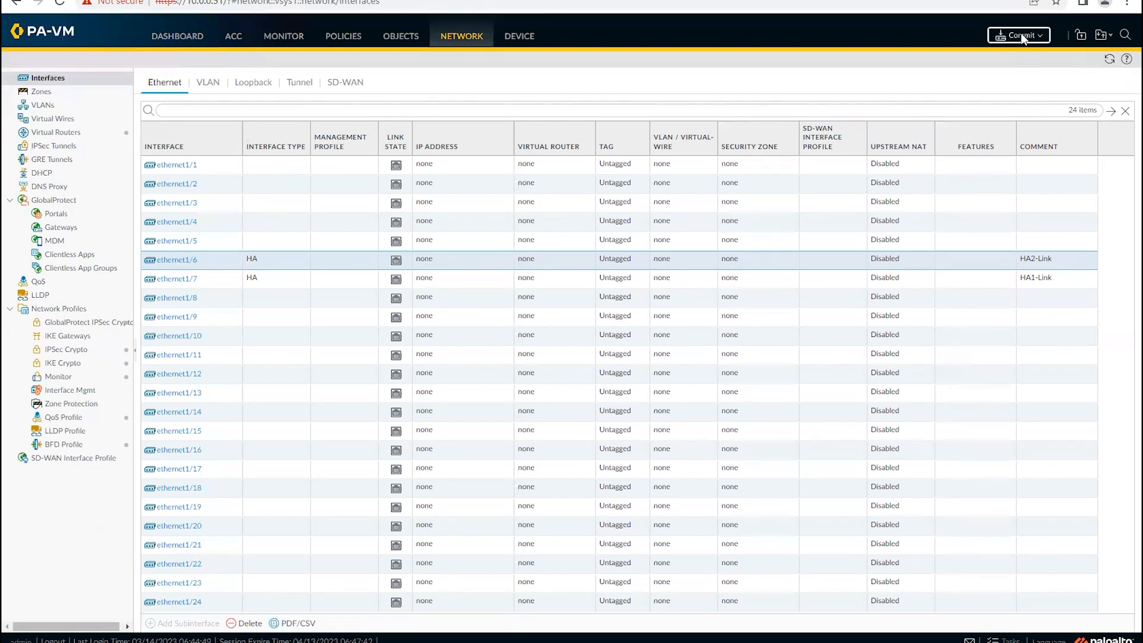
left_click(1021, 34)
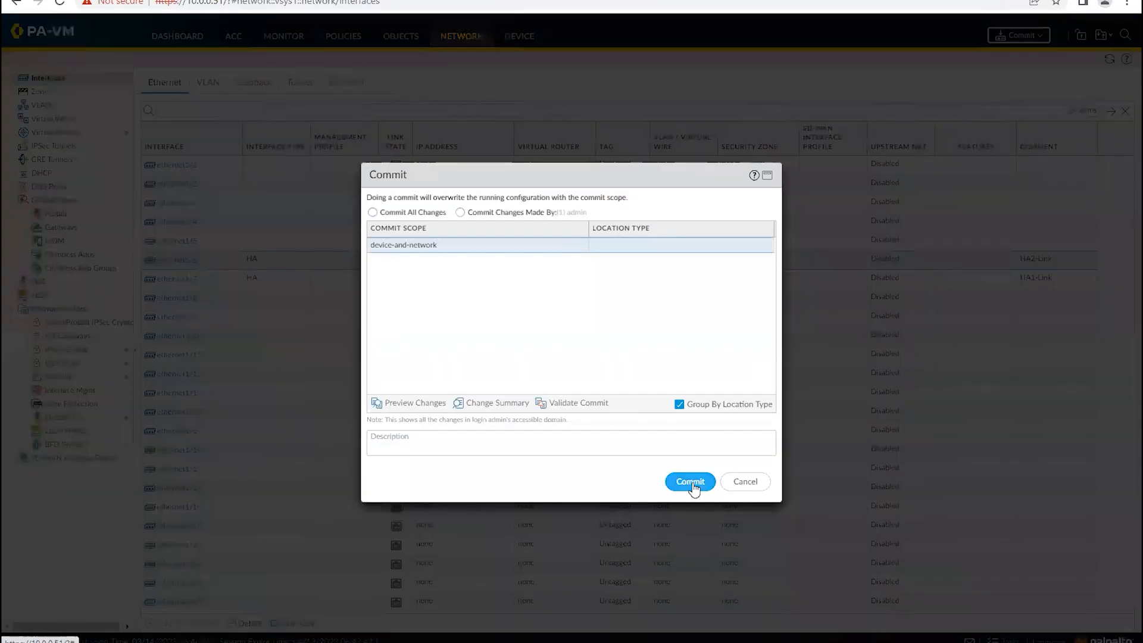
left_click(691, 482)
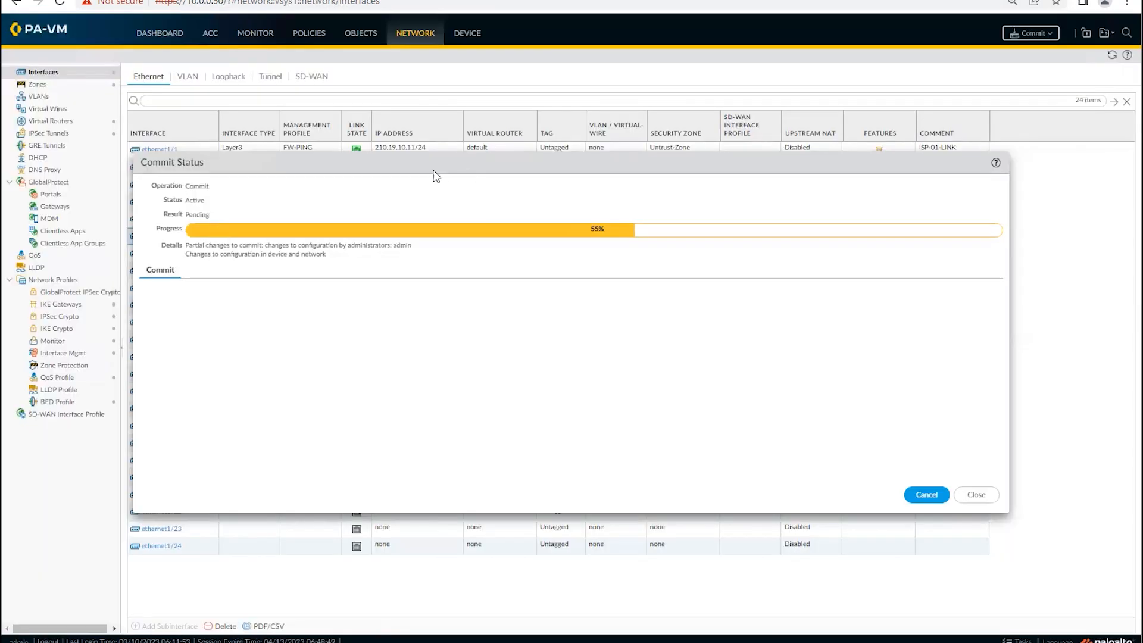
left_click_drag(434, 172, 458, 302)
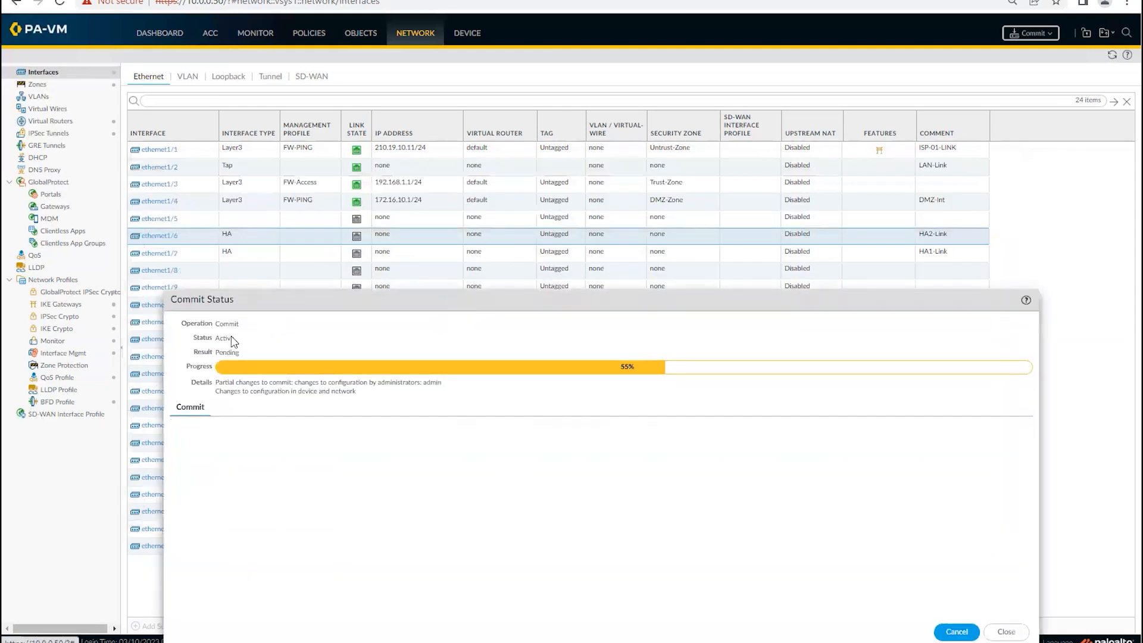
left_click_drag(166, 344, 514, 330)
left_click_drag(585, 304, 490, 254)
left_click_drag(945, 383, 881, 396)
left_click_drag(685, 250, 703, 250)
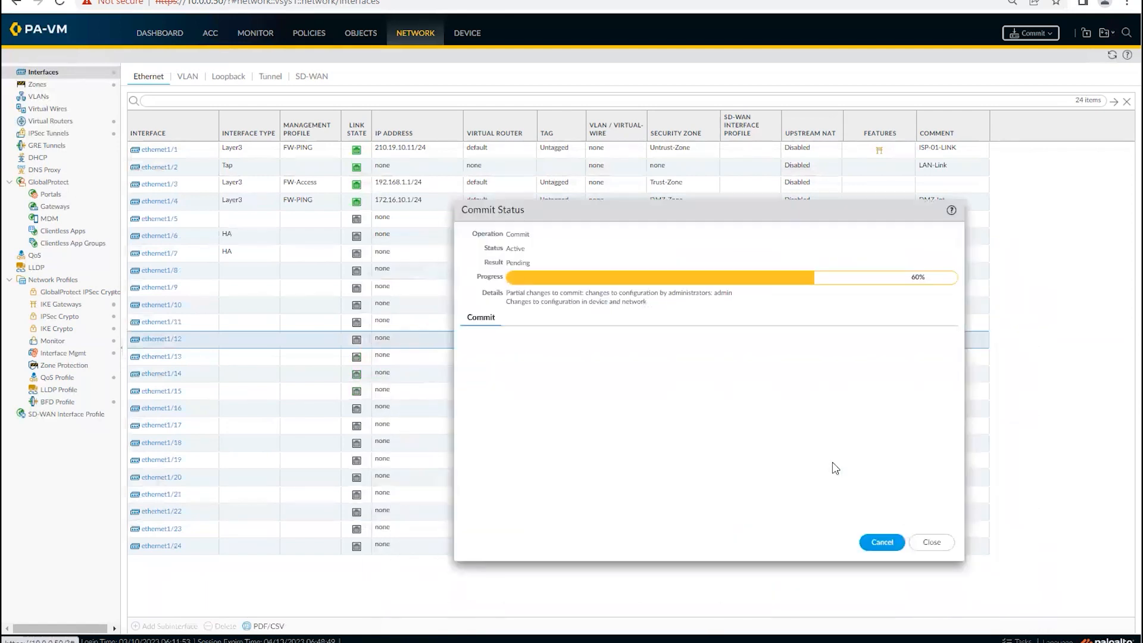
left_click_drag(824, 558, 829, 400)
left_click_drag(637, 213, 441, 343)
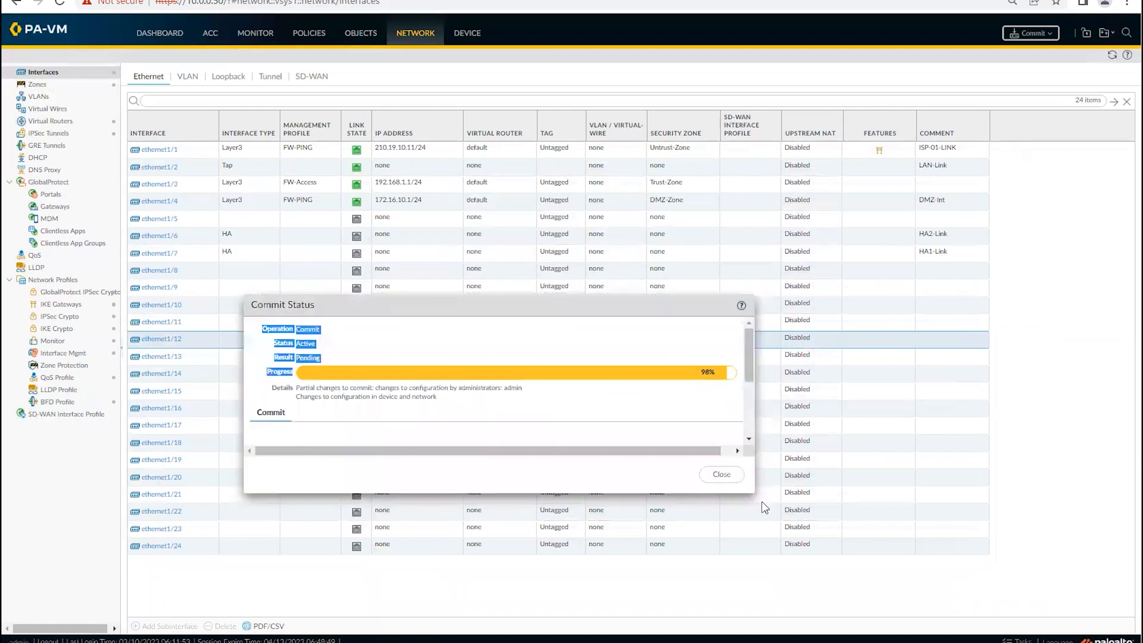
left_click_drag(754, 493, 943, 541)
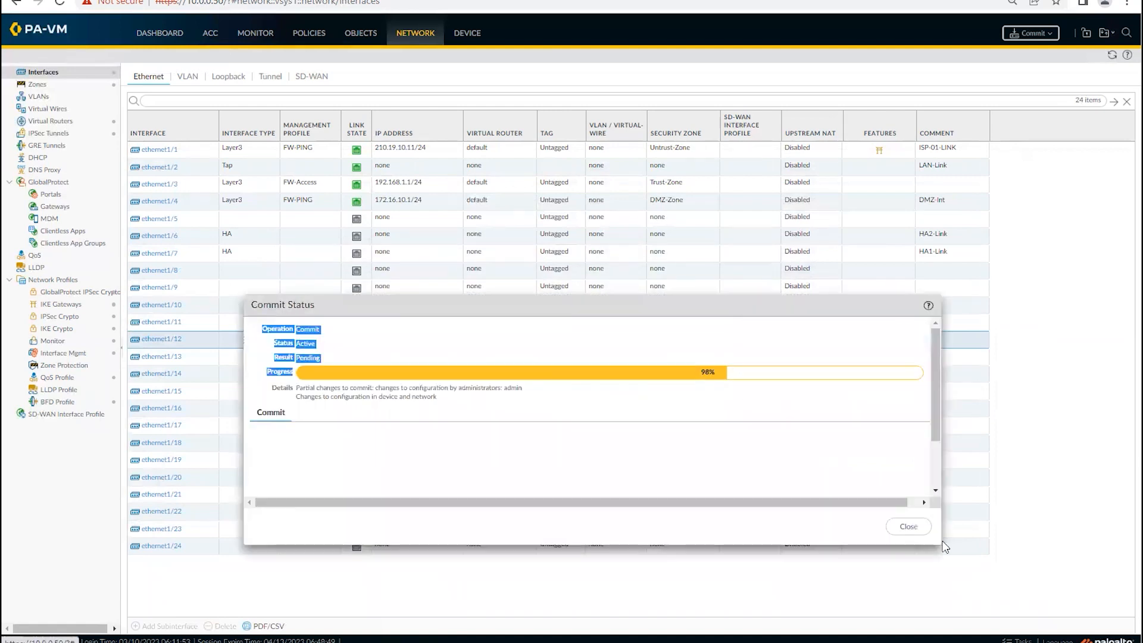
left_click_drag(897, 506, 920, 503)
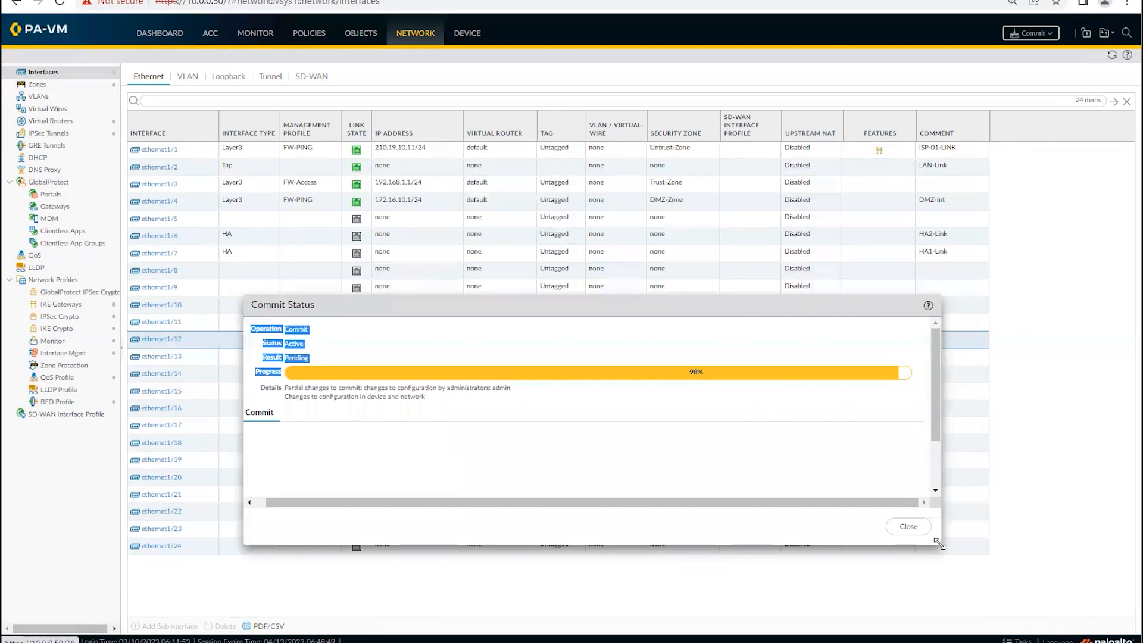
left_click_drag(941, 544, 1062, 594)
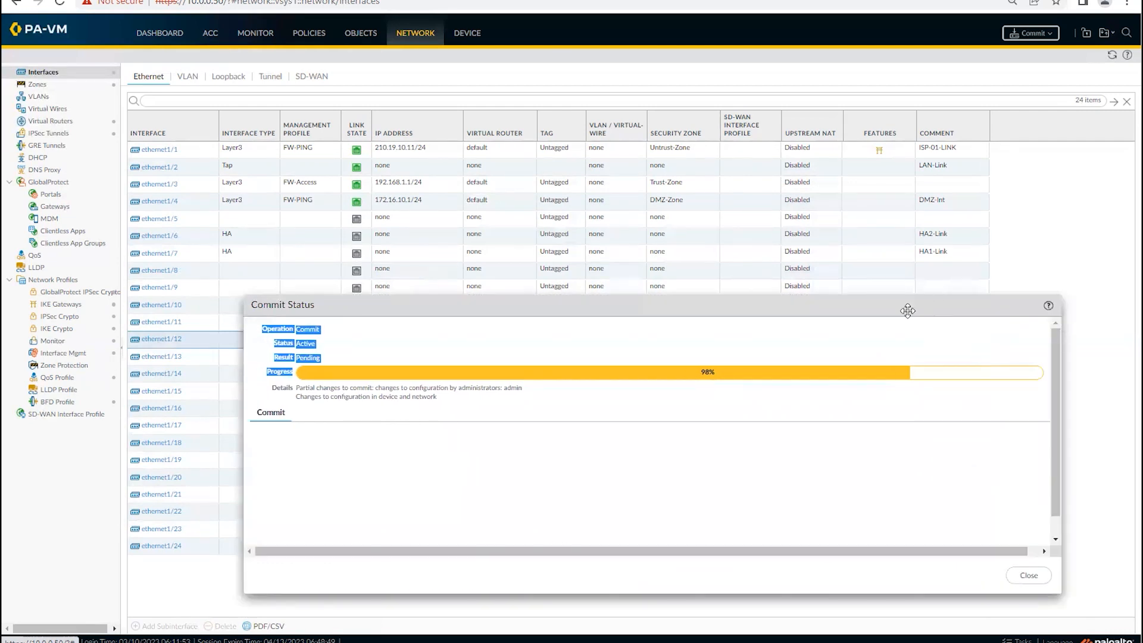
left_click_drag(833, 315, 764, 326)
left_click_drag(989, 596, 1126, 630)
left_click_drag(839, 307, 803, 255)
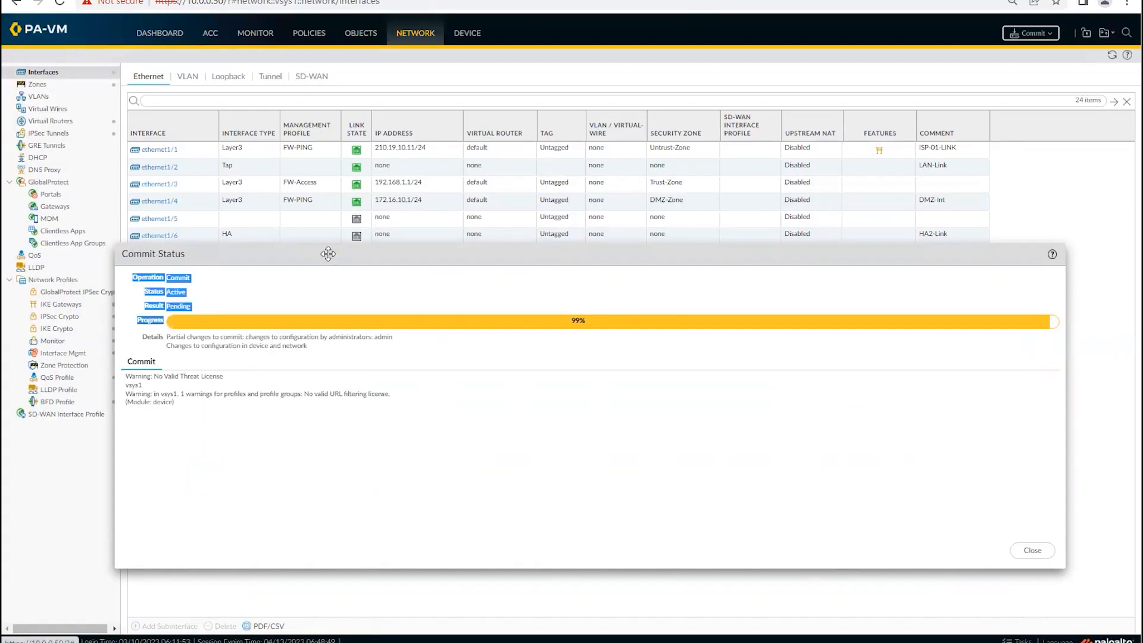
Read the commit status details and warnings on the 10.0.0.50 firewall, and close the report
left_click_drag(328, 254, 275, 268)
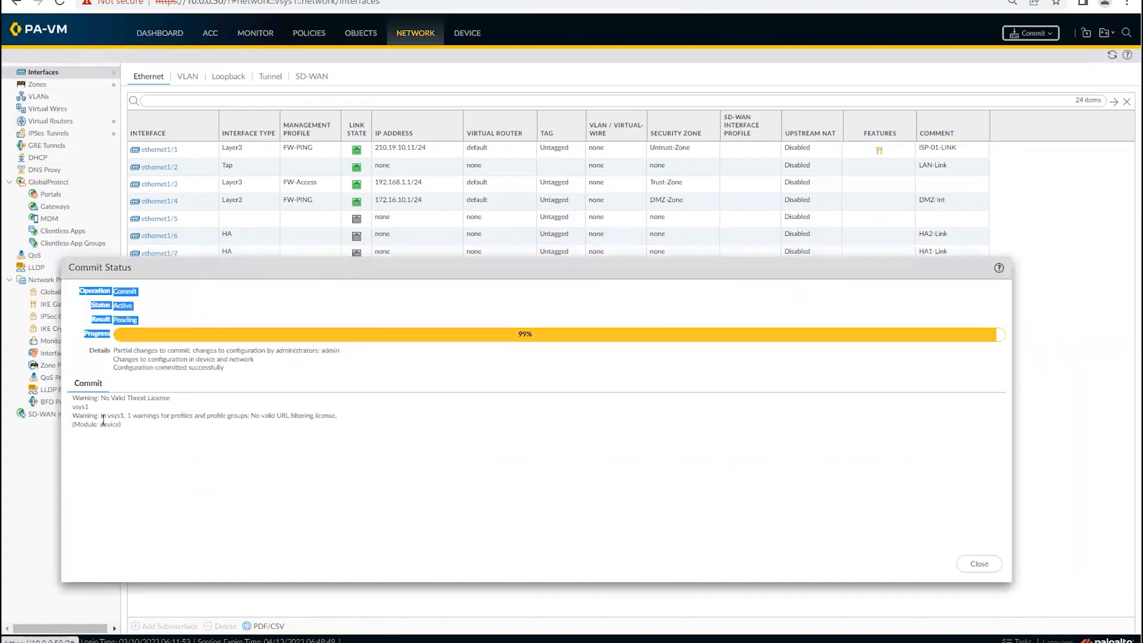
left_click_drag(164, 426, 340, 417)
left_click(183, 415)
left_click(288, 418)
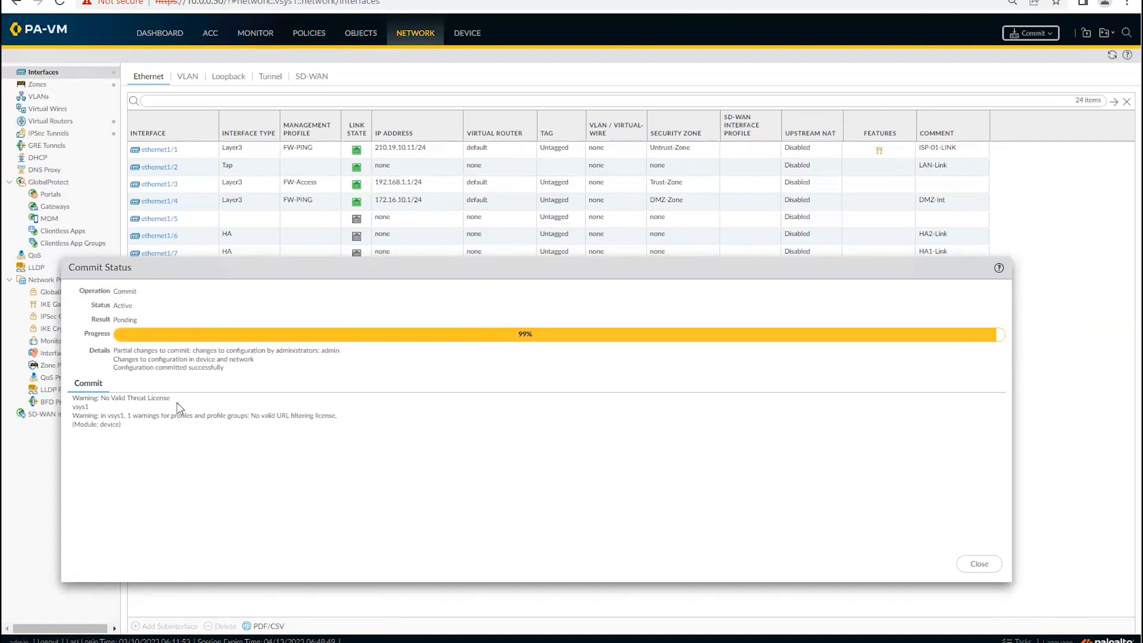
left_click_drag(172, 421, 122, 425)
left_click(340, 416)
left_click(206, 427)
double_click(436, 267)
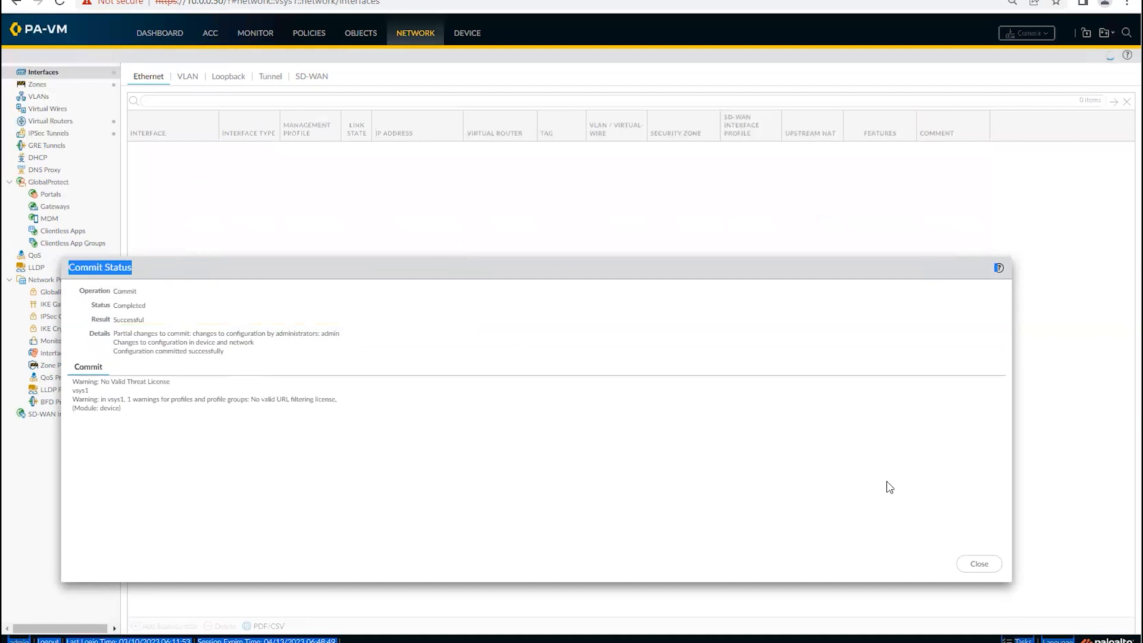
left_click(977, 565)
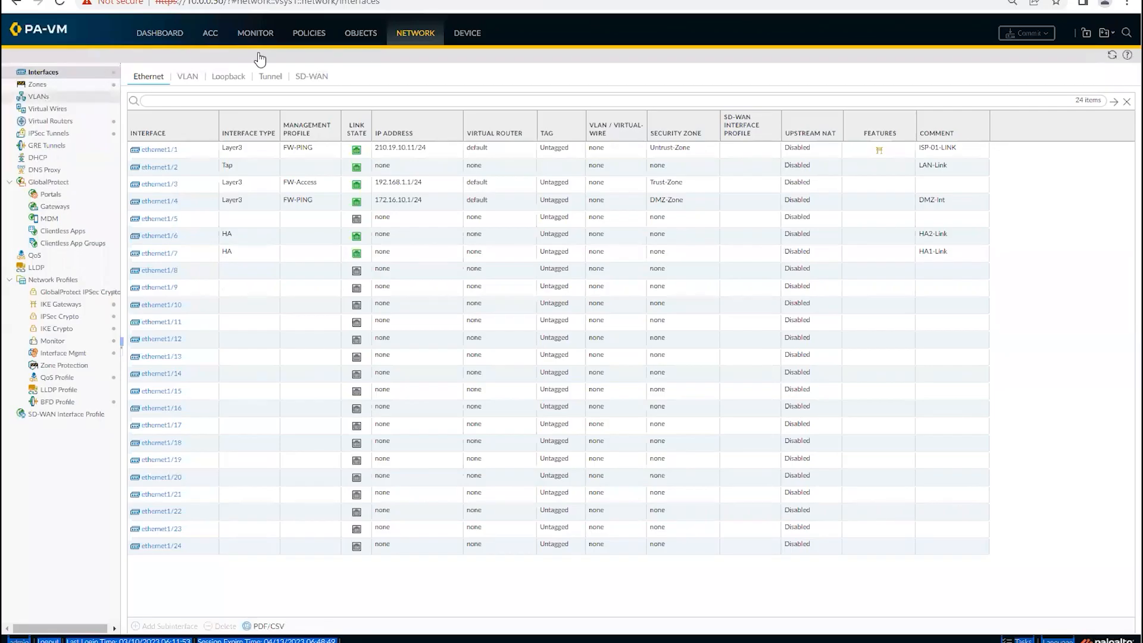
Enable high availability on the 10.0.0.50 firewall with group ID 1, Active Passive mode, config sync and peer HA1 IP address 20.0.0.51
left_click(468, 36)
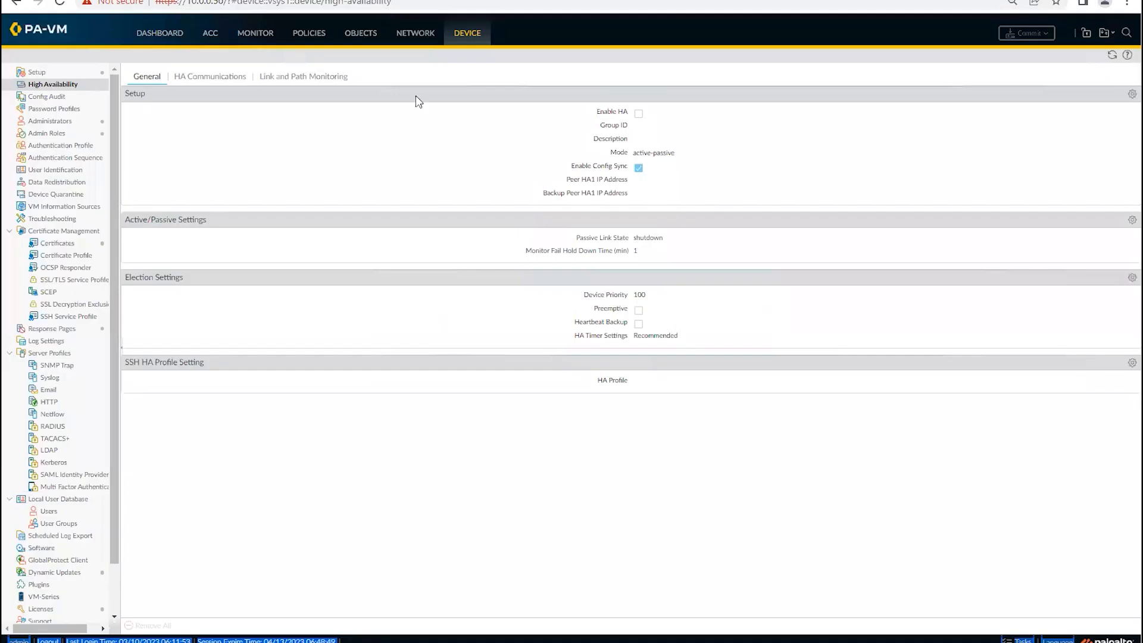
left_click(1131, 94)
left_click(558, 280)
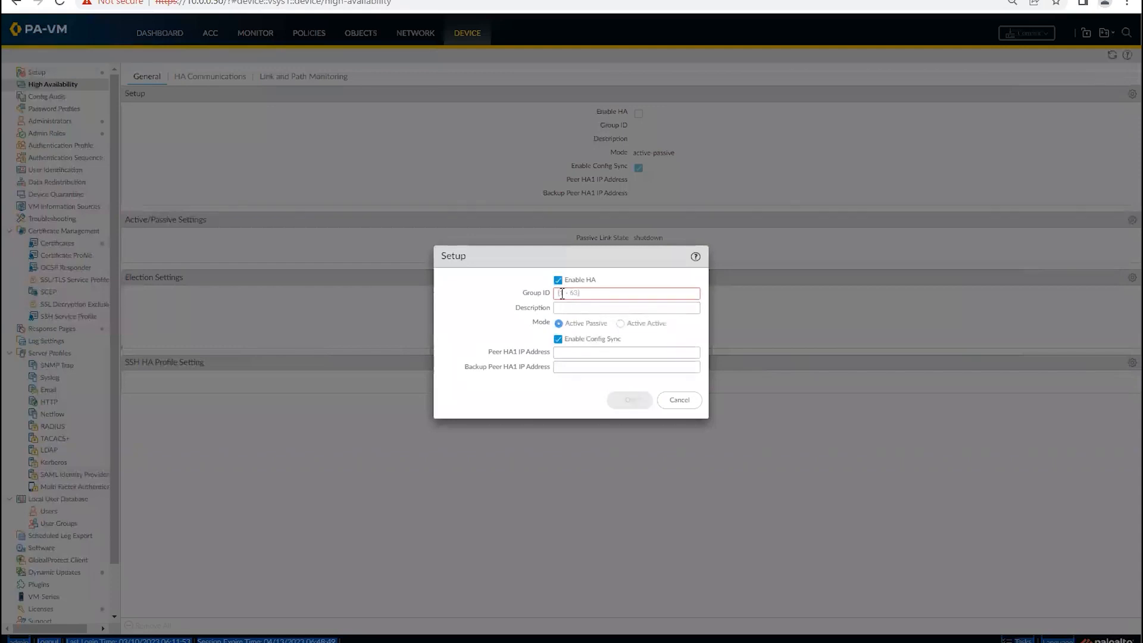
left_click(562, 294)
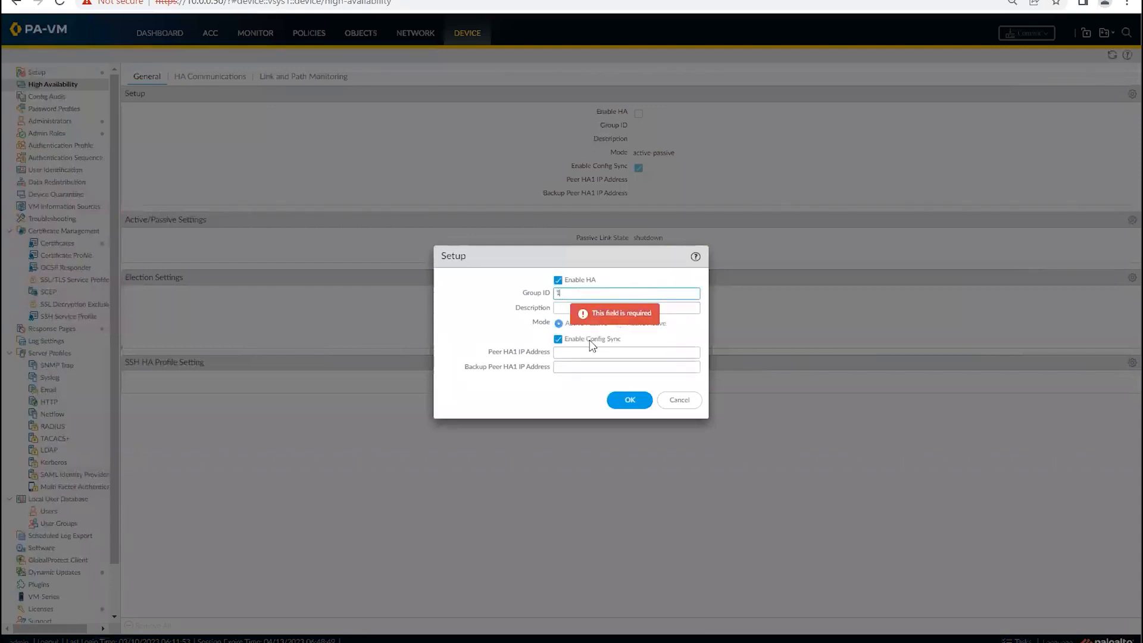
left_click(569, 352)
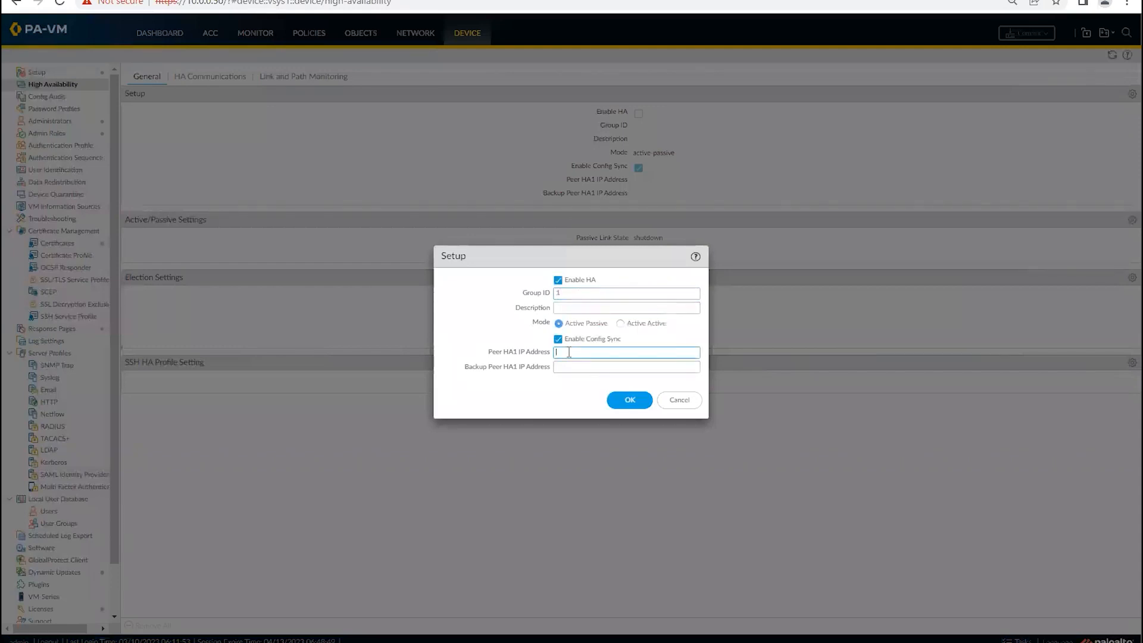
type("20.0.0")
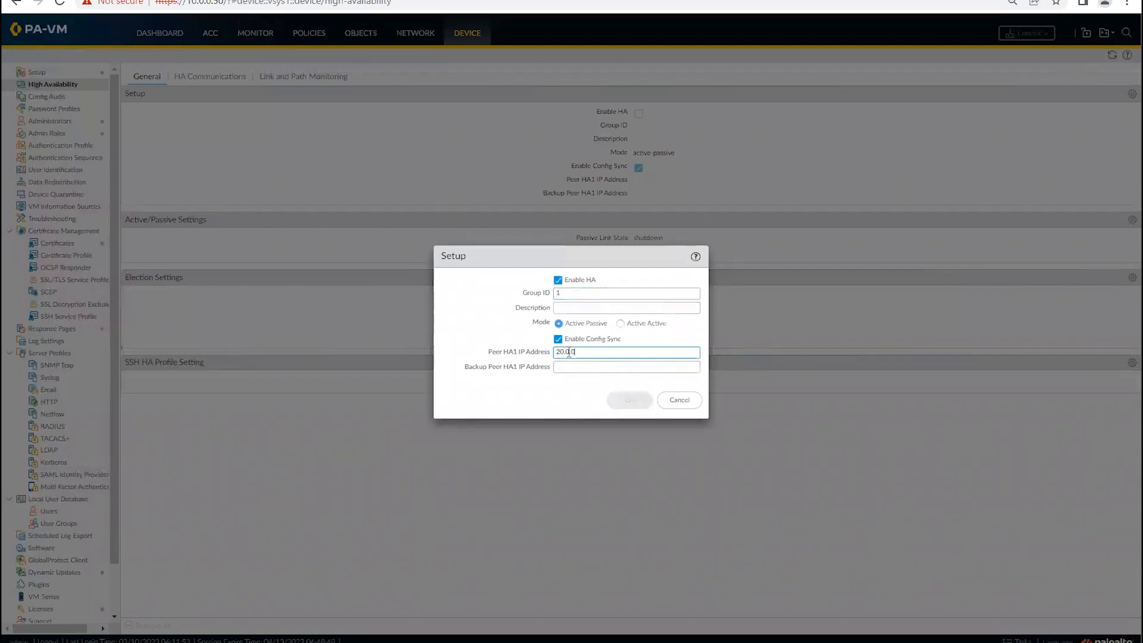
type(".51")
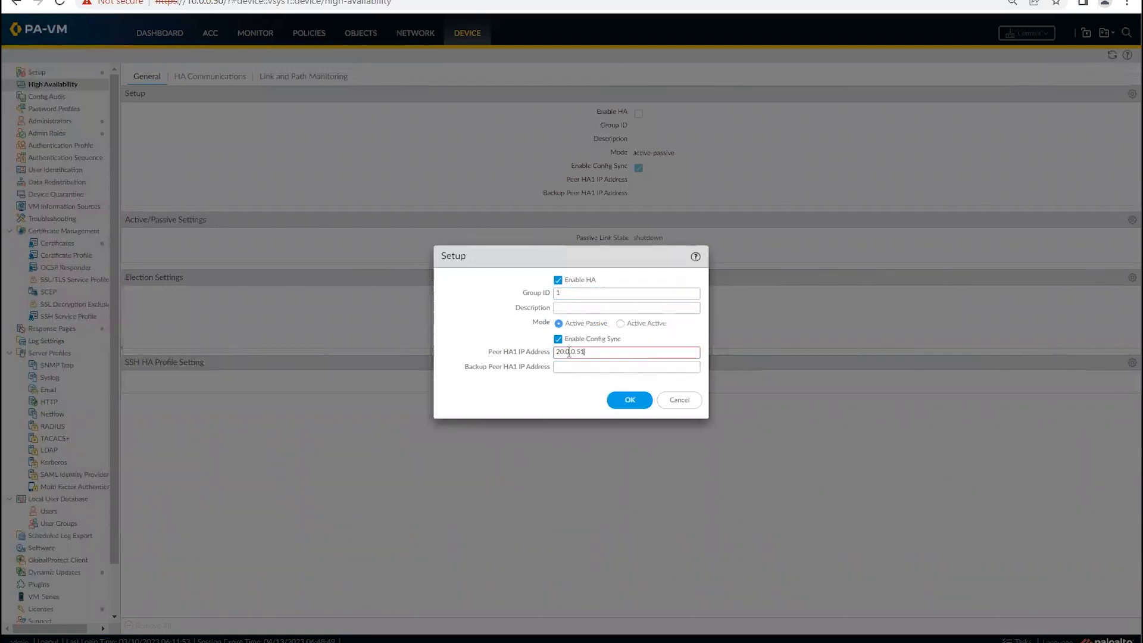
left_click(560, 386)
left_click(629, 407)
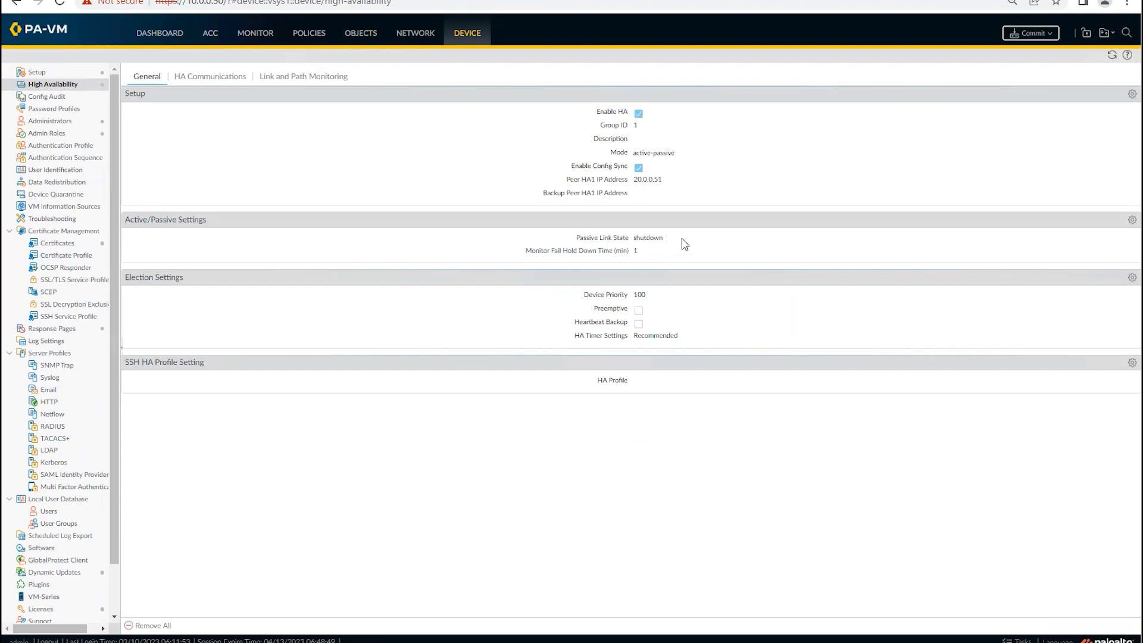
In the HA election settings of the 10.0.0.50 firewall, set the device priority to 50 and enable Preemptive
left_click(1131, 278)
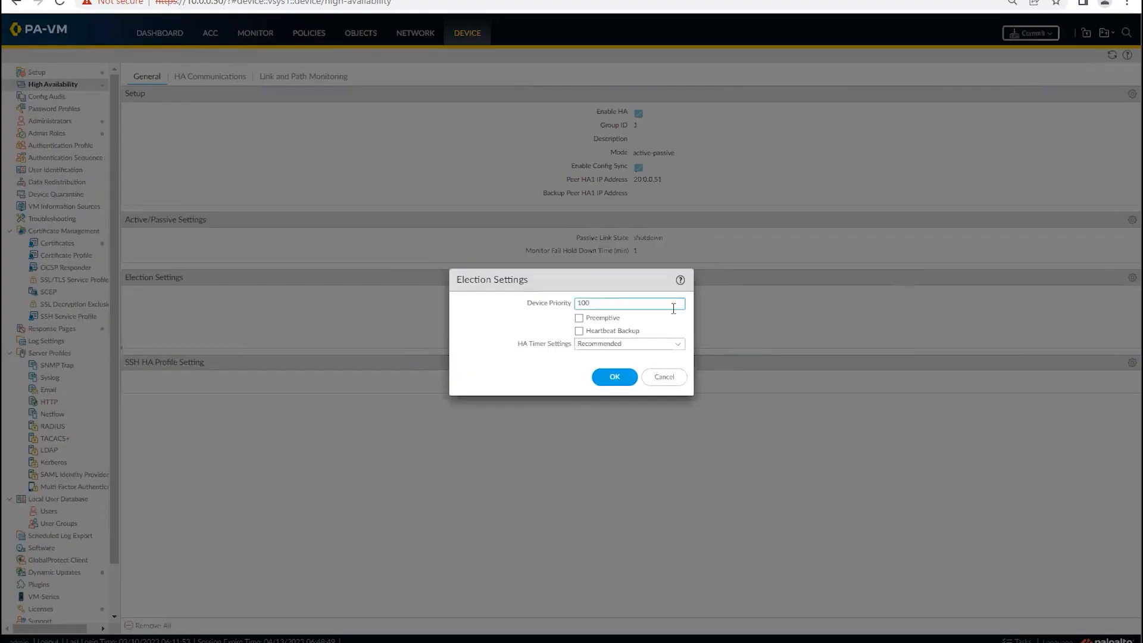
key("BackSpace")
key("BackSpace")
key("BackSpace")
type("50")
left_click(579, 319)
Switch the HA timer settings to Advanced and examine the individual hold time and interval fields
mouse_move(518, 344)
left_mouse_down()
mouse_move(549, 354)
mouse_move(536, 352)
left_mouse_up()
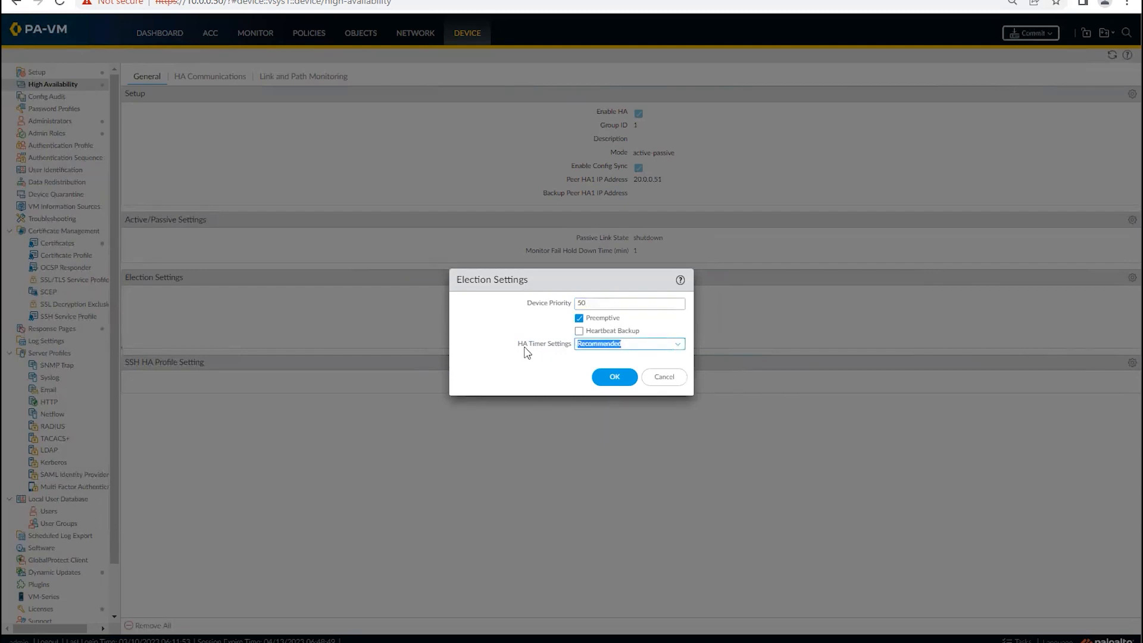
left_click(684, 345)
left_click(684, 348)
left_click(604, 388)
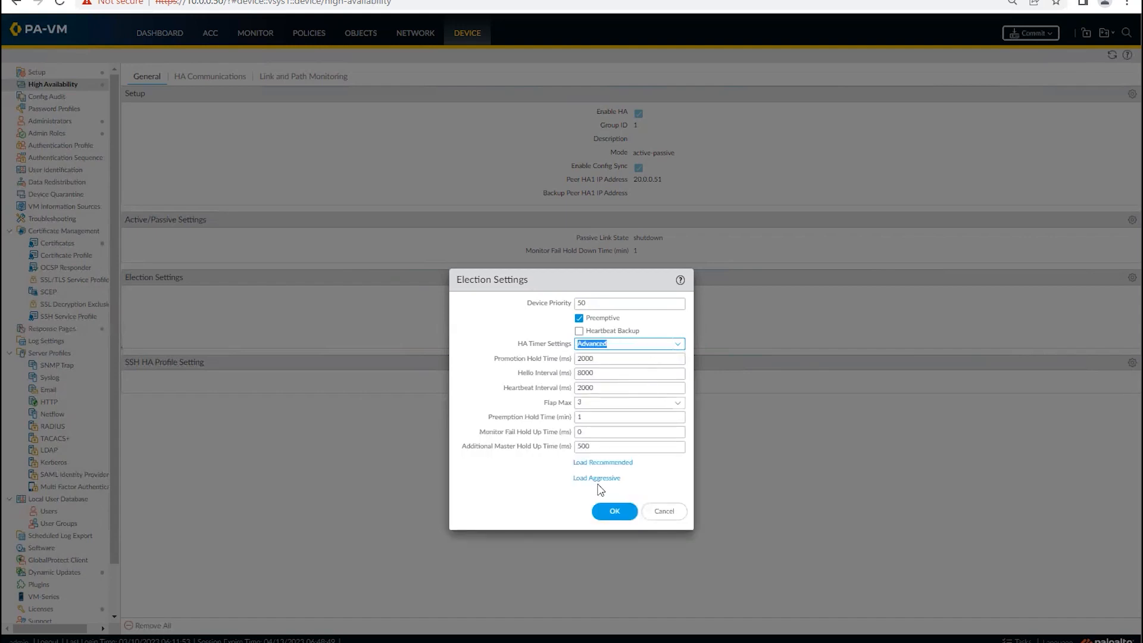
left_click(598, 465)
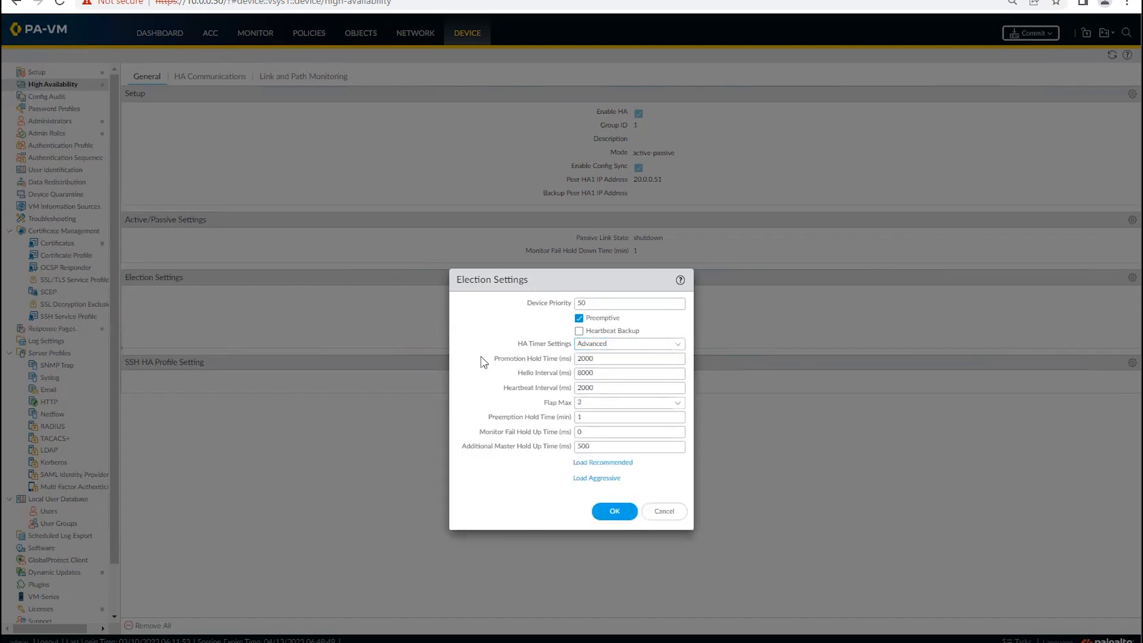
left_click_drag(492, 361, 580, 358)
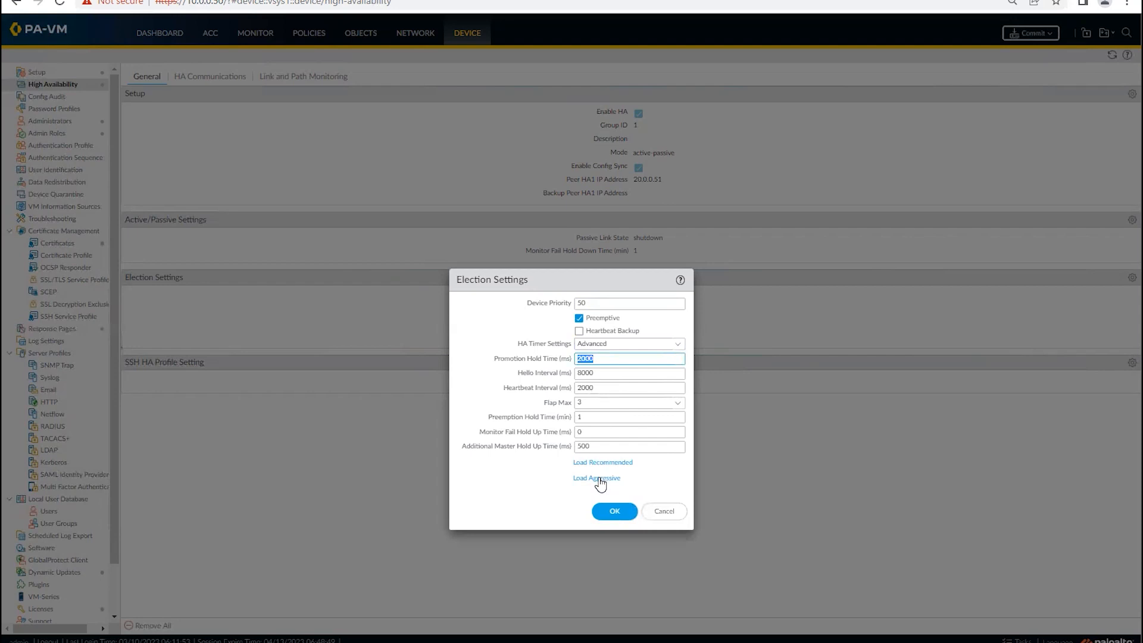
type("300")
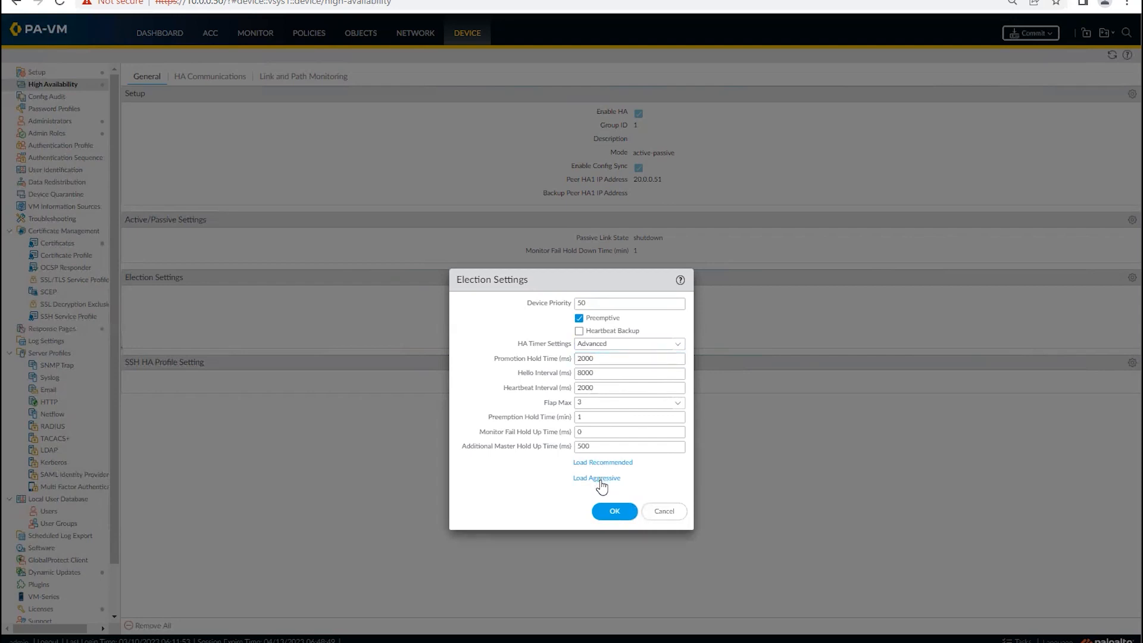
double_click(576, 359)
left_click(598, 465)
left_click(598, 467)
Set the HA timer settings to Recommended and apply the election settings
left_click(677, 343)
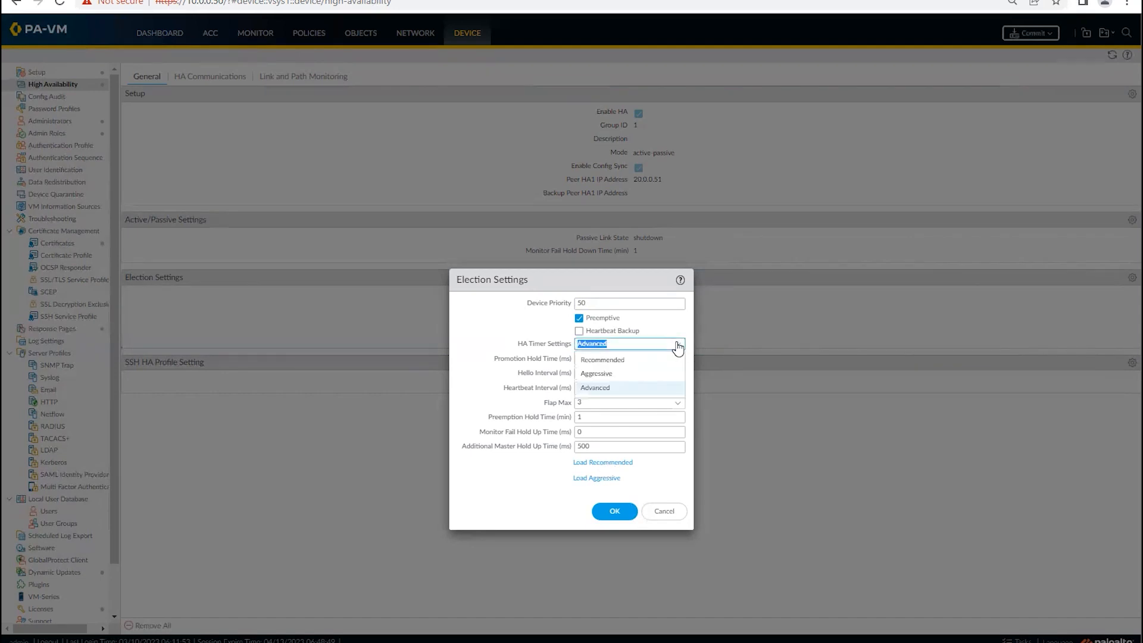
left_click(602, 361)
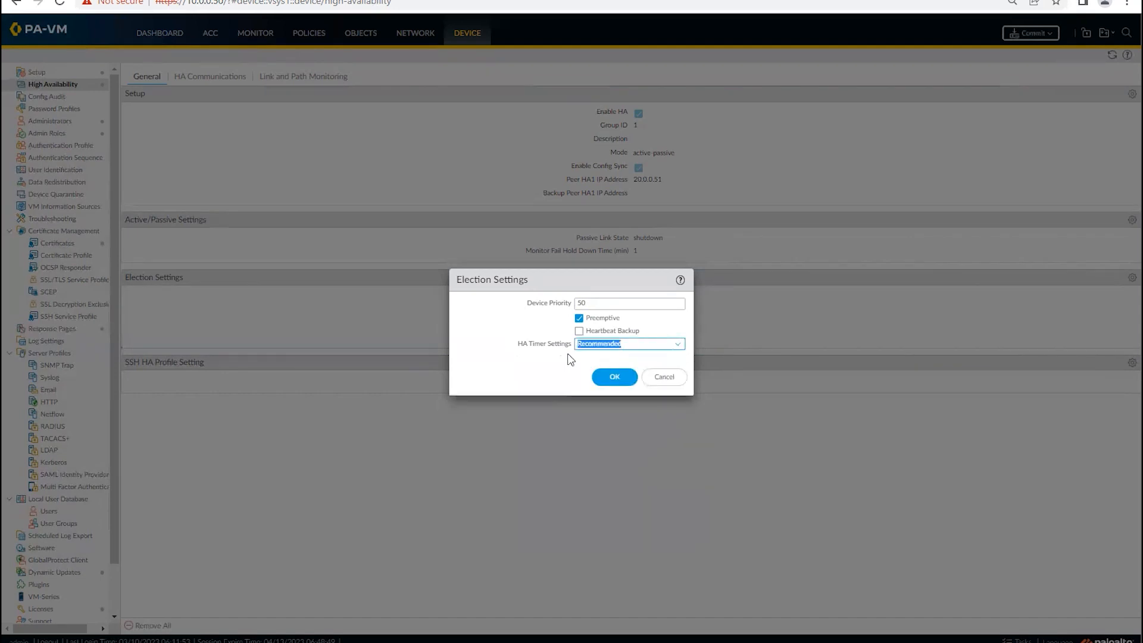
left_click(606, 376)
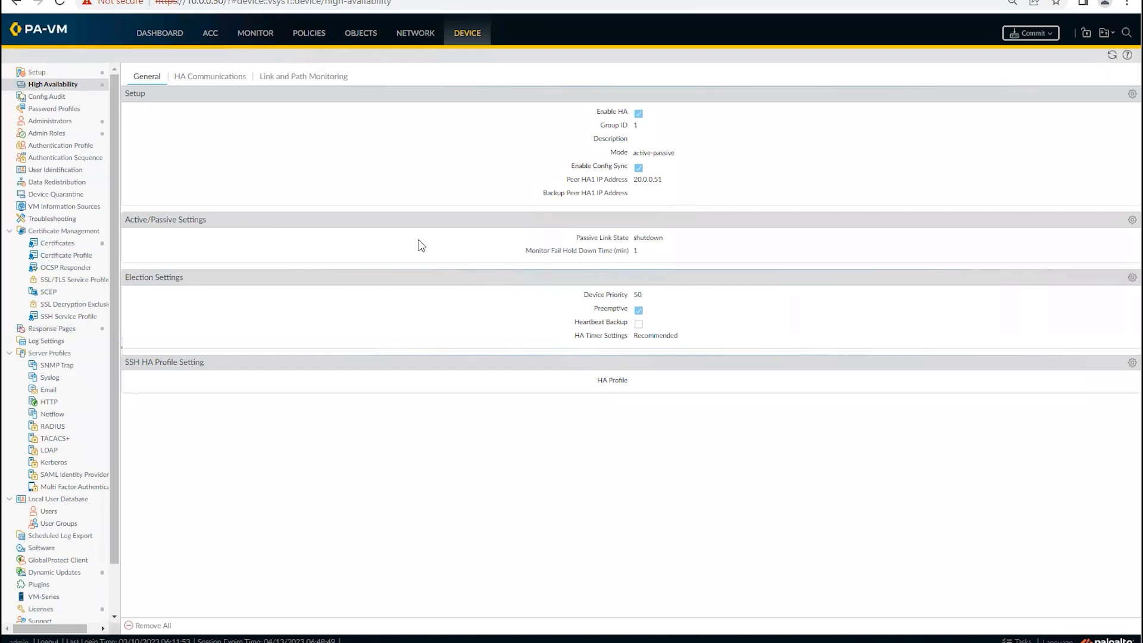
Configure the HA1 control link on the 10.0.0.50 firewall with port ethernet1/7, IP address 20.0.0.50 and netmask 255.255.255.0
left_click(202, 79)
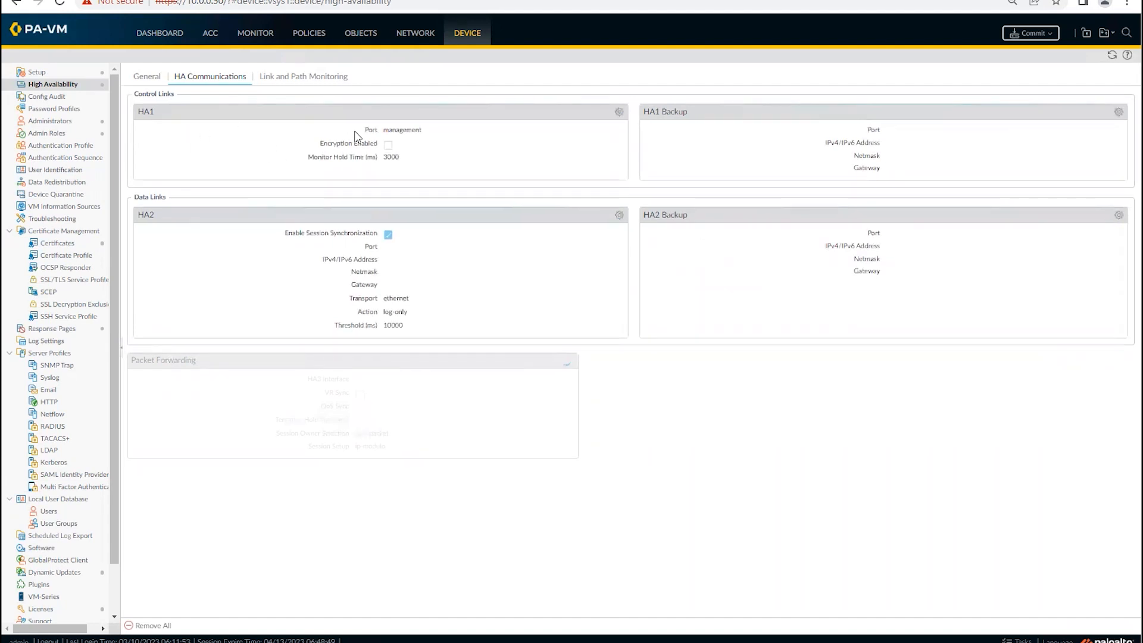
left_click(619, 112)
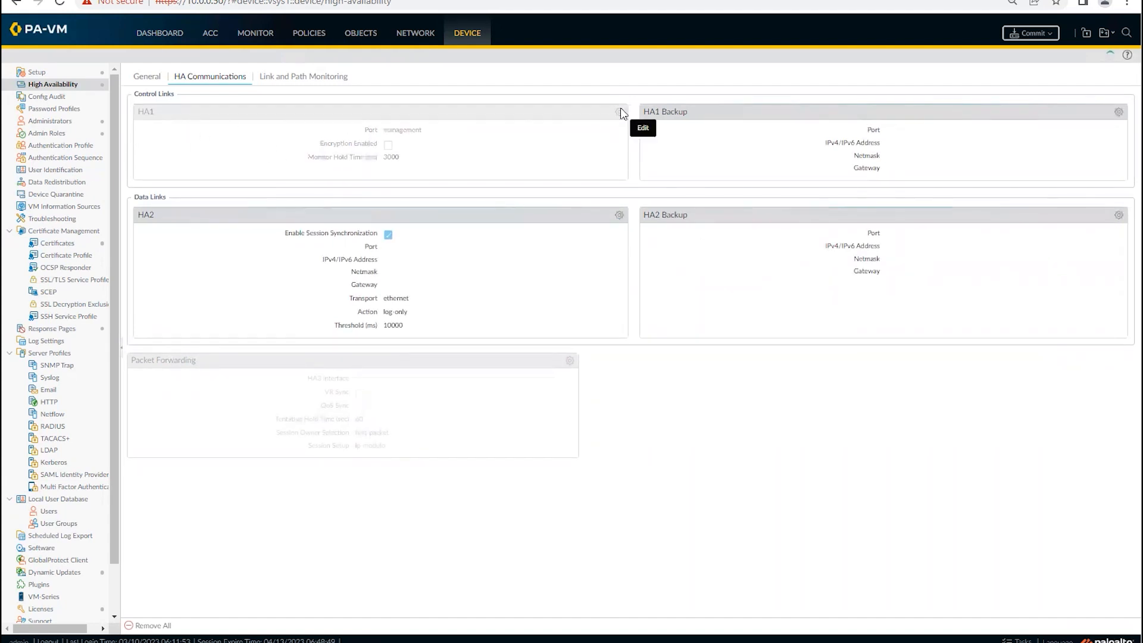
left_click(714, 289)
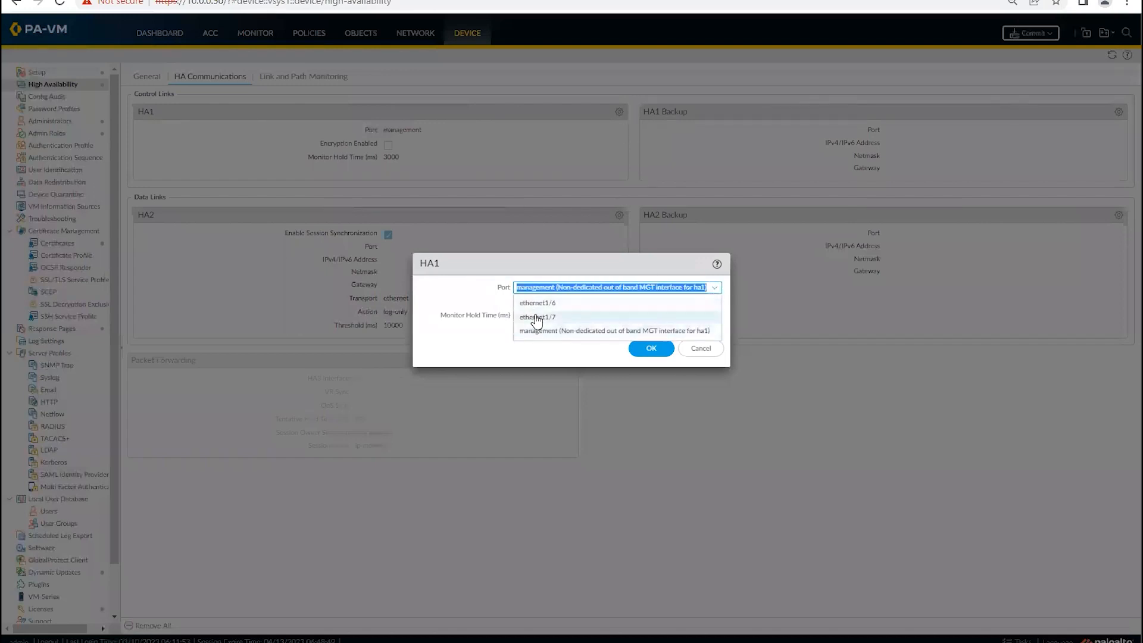
left_click(532, 317)
left_click(543, 301)
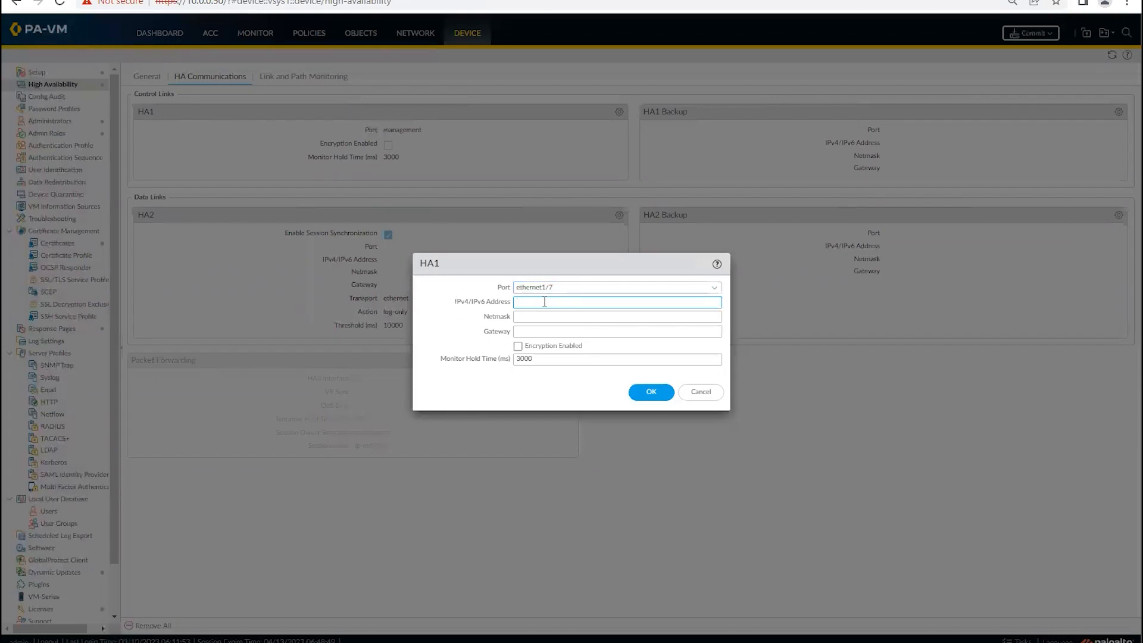
type("20")
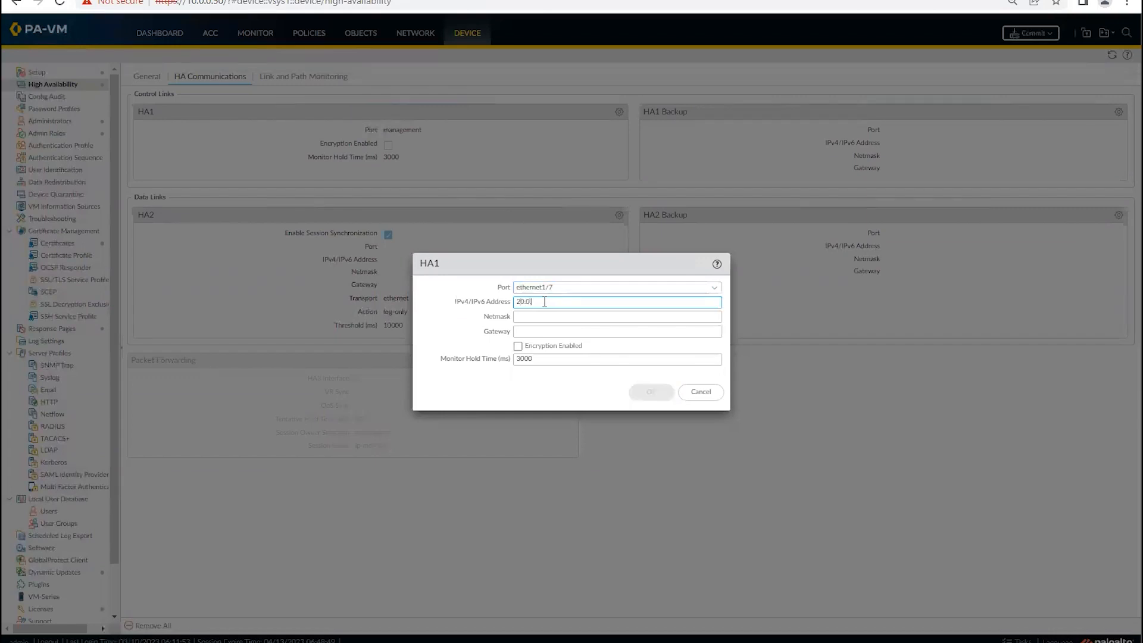
type(".0.0.50")
left_click(526, 318)
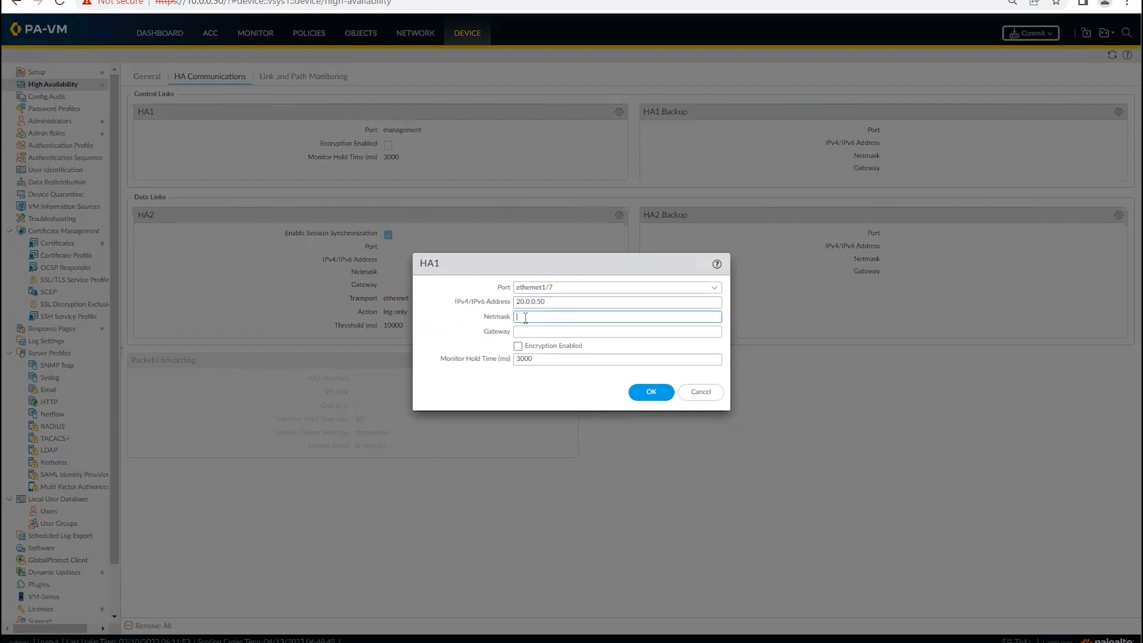
type("255.255.255.0")
left_click(648, 391)
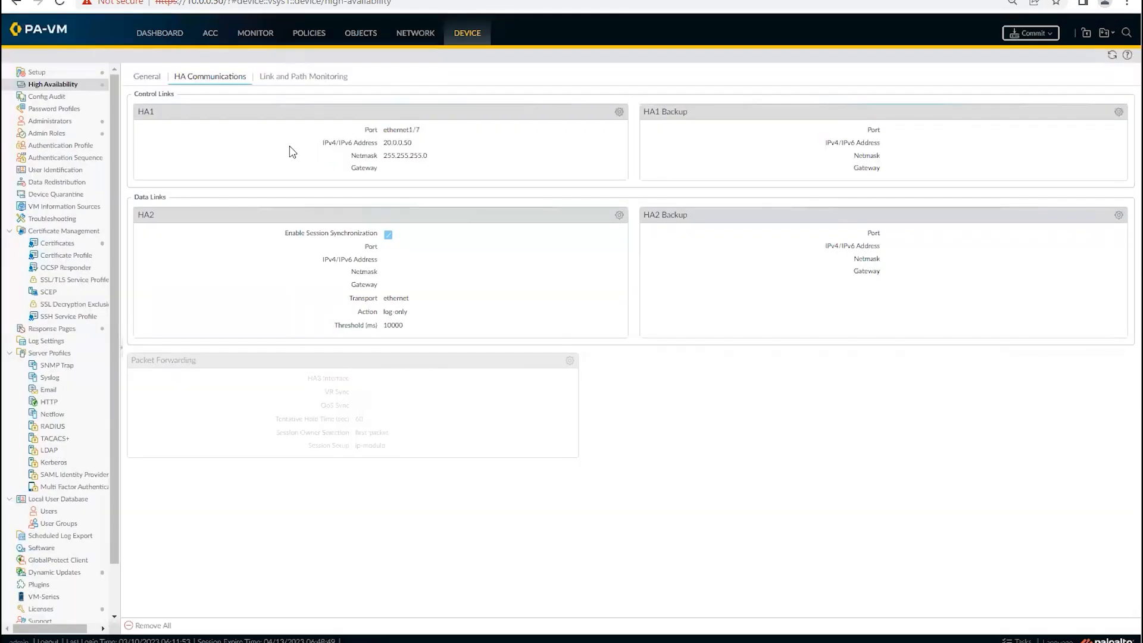
Configure the HA2 data link on the 10.0.0.50 firewall with port ethernet1/6 and ethernet transport
left_click(619, 216)
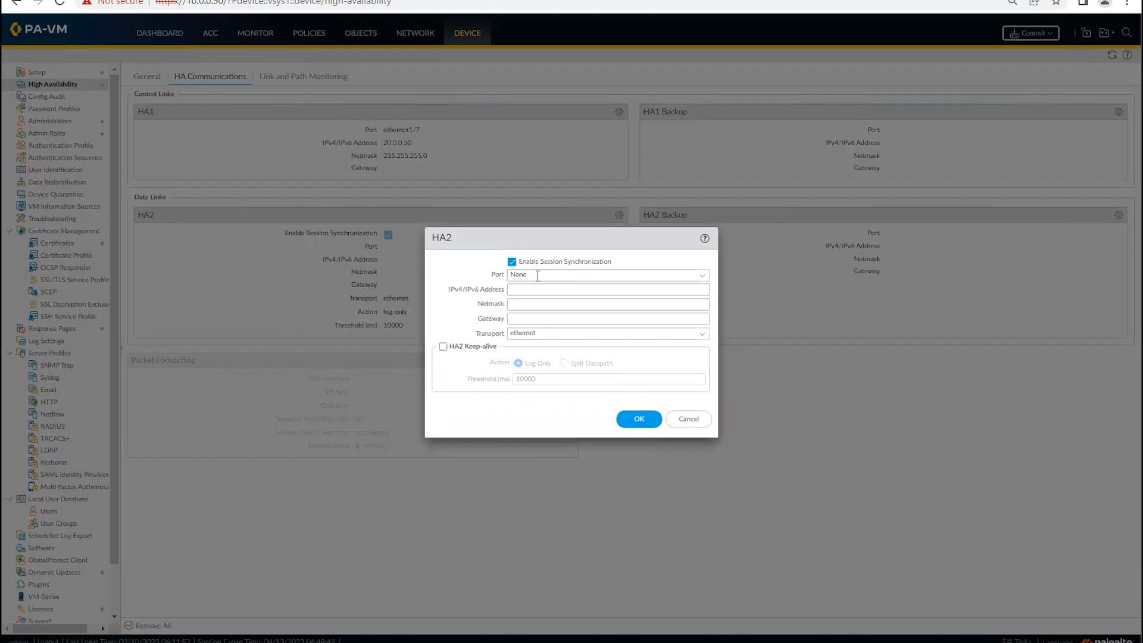
left_click(703, 277)
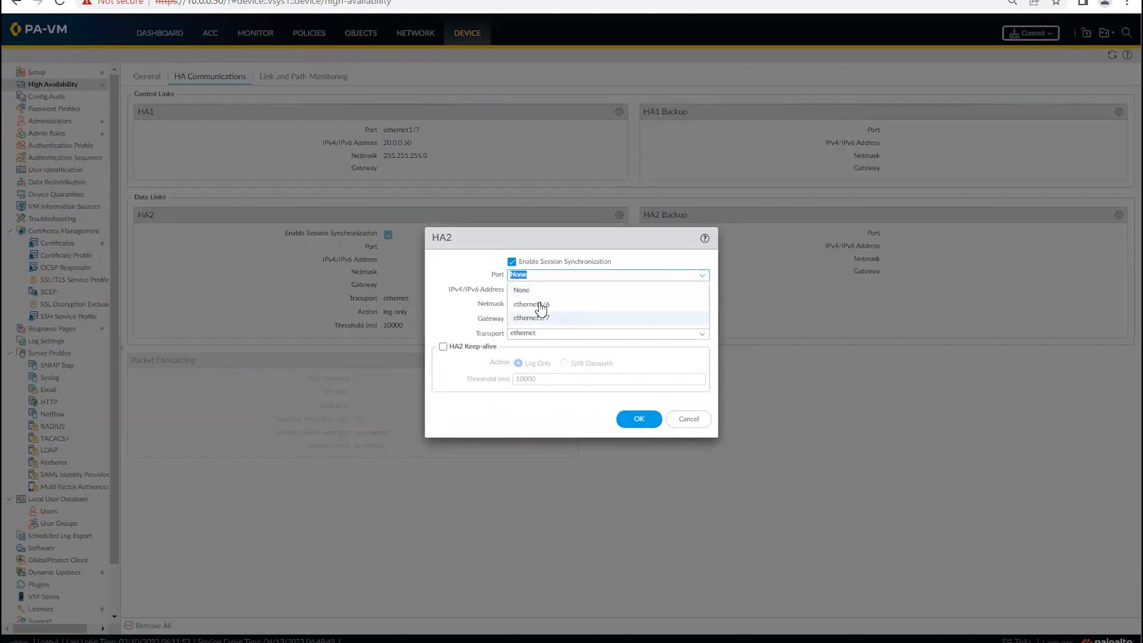
left_click(541, 304)
left_click(459, 306)
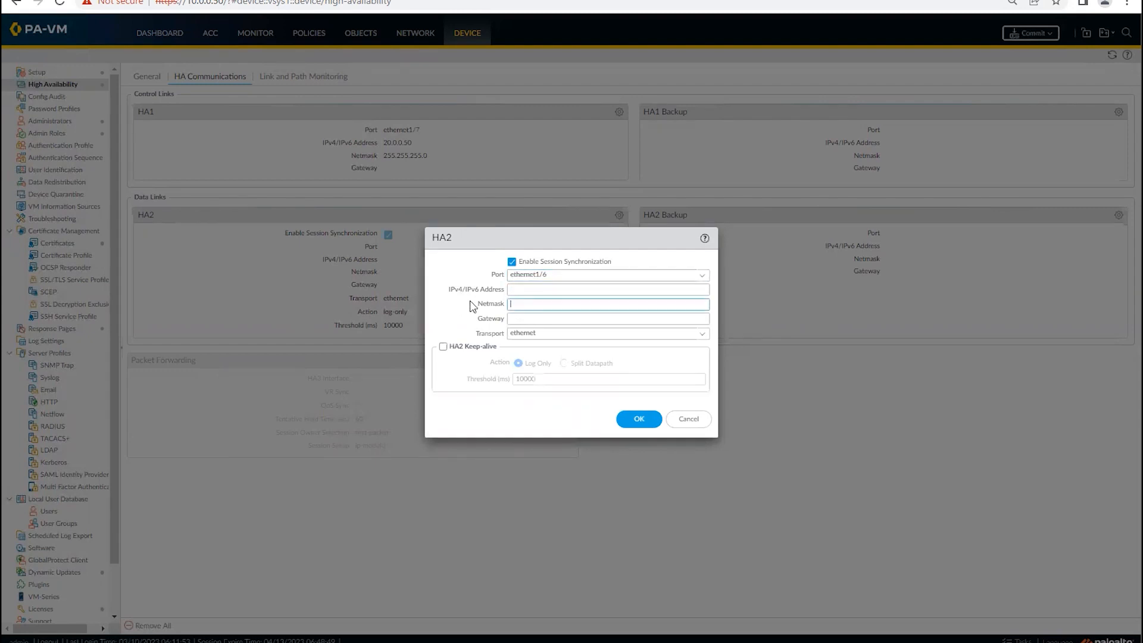
left_click_drag(475, 334, 499, 335)
left_click(703, 333)
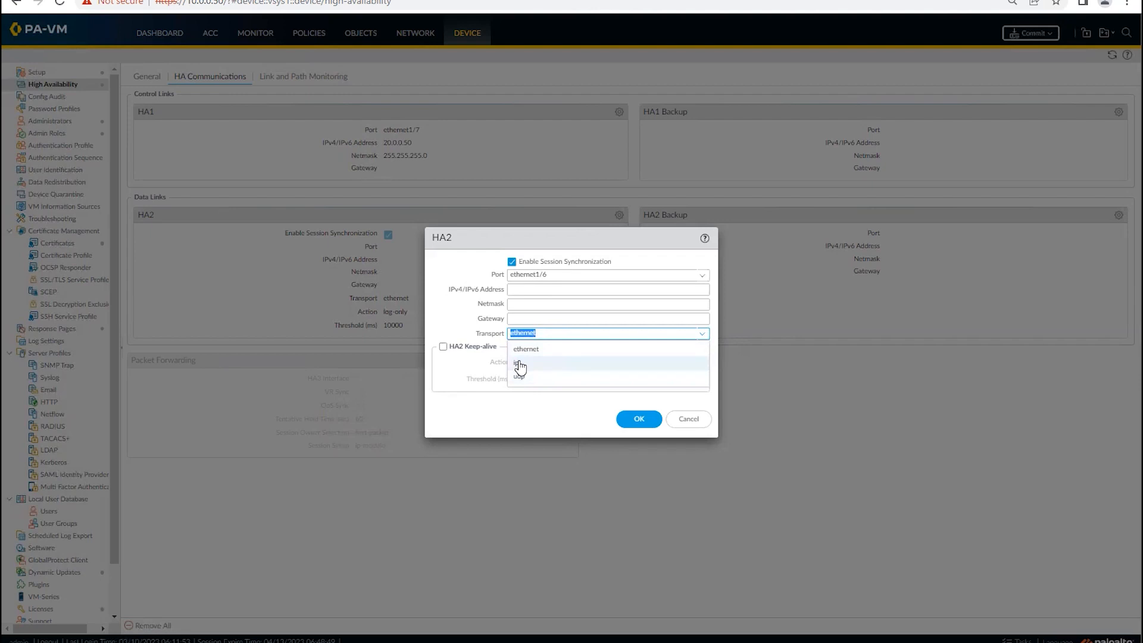
left_click(523, 350)
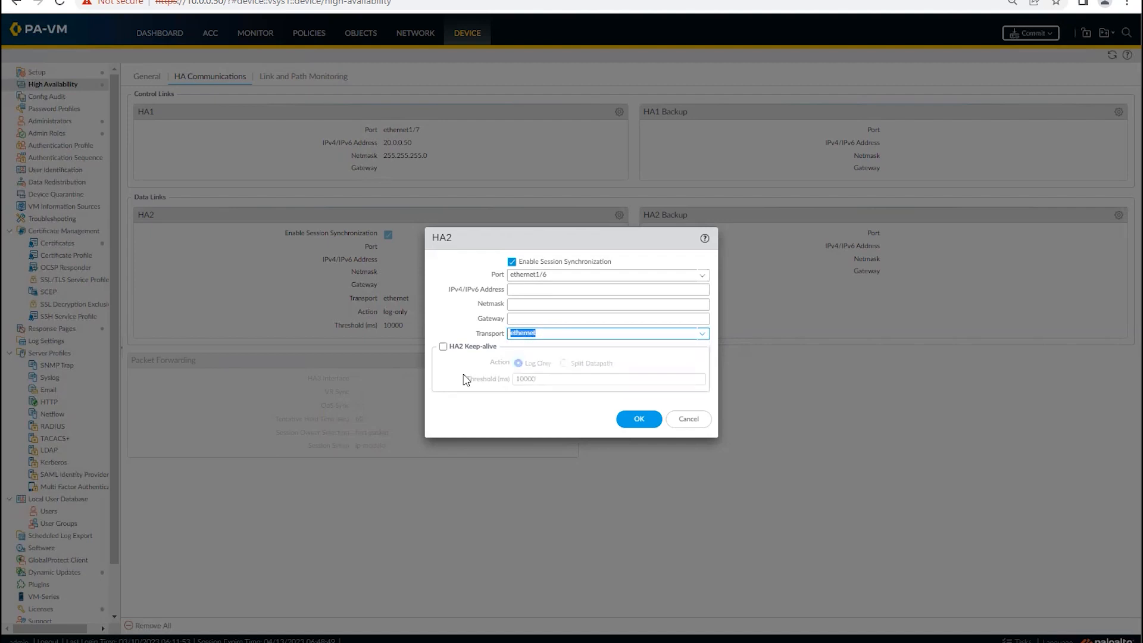
left_click(455, 345)
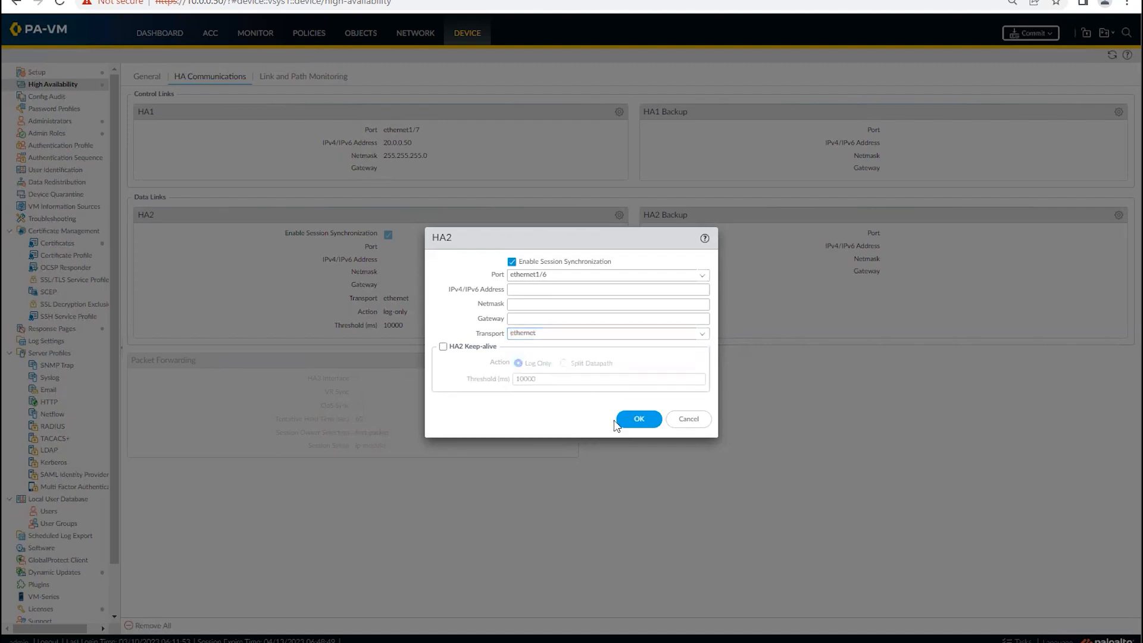
left_click(637, 421)
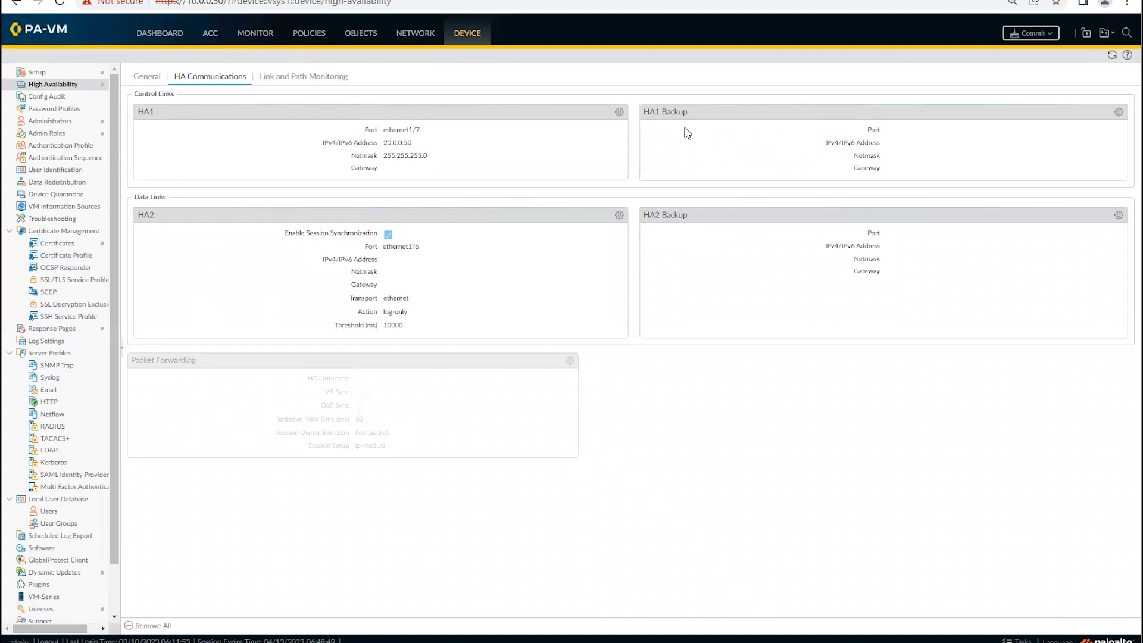
Assign the non-dedicated management interface as the HA1 Backup port on the 10.0.0.50 firewall
left_click(1119, 112)
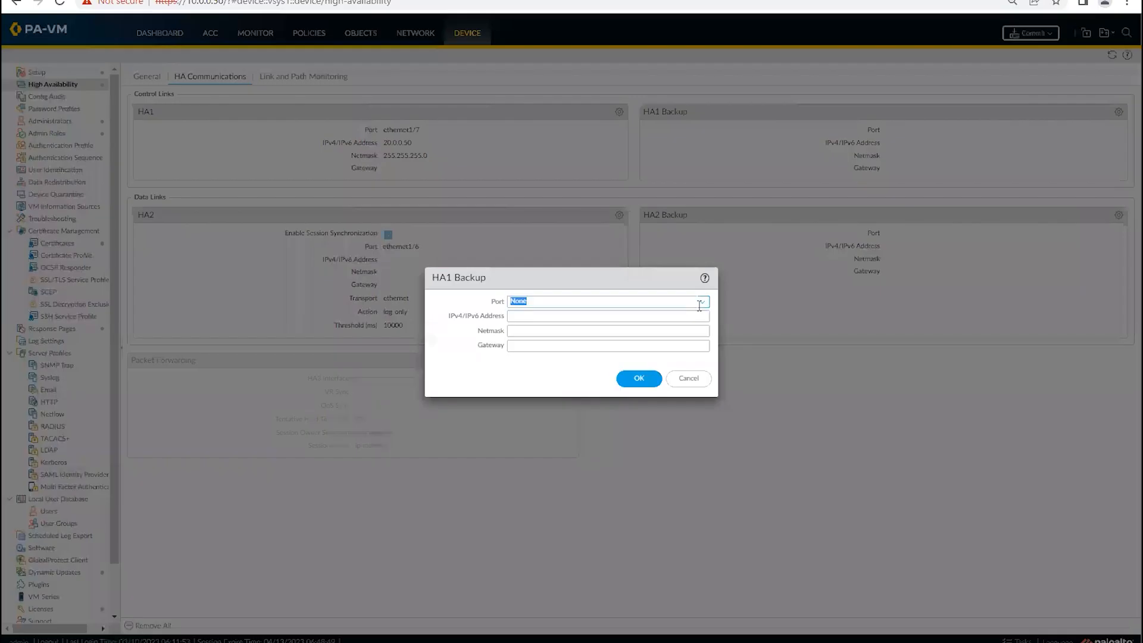
left_click(701, 309)
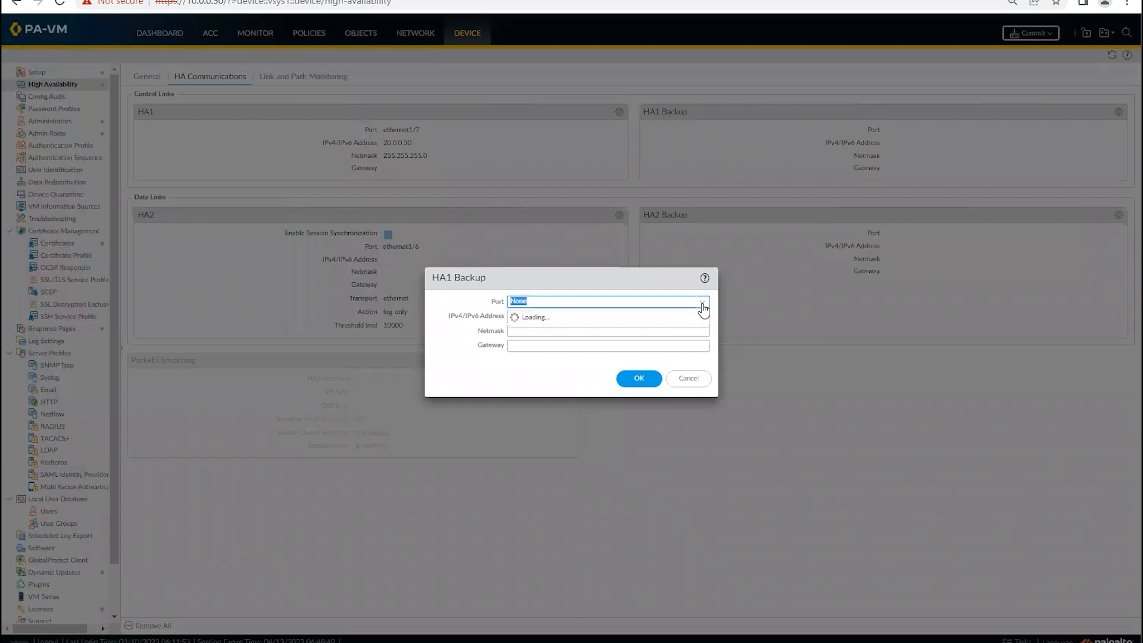
left_click(560, 361)
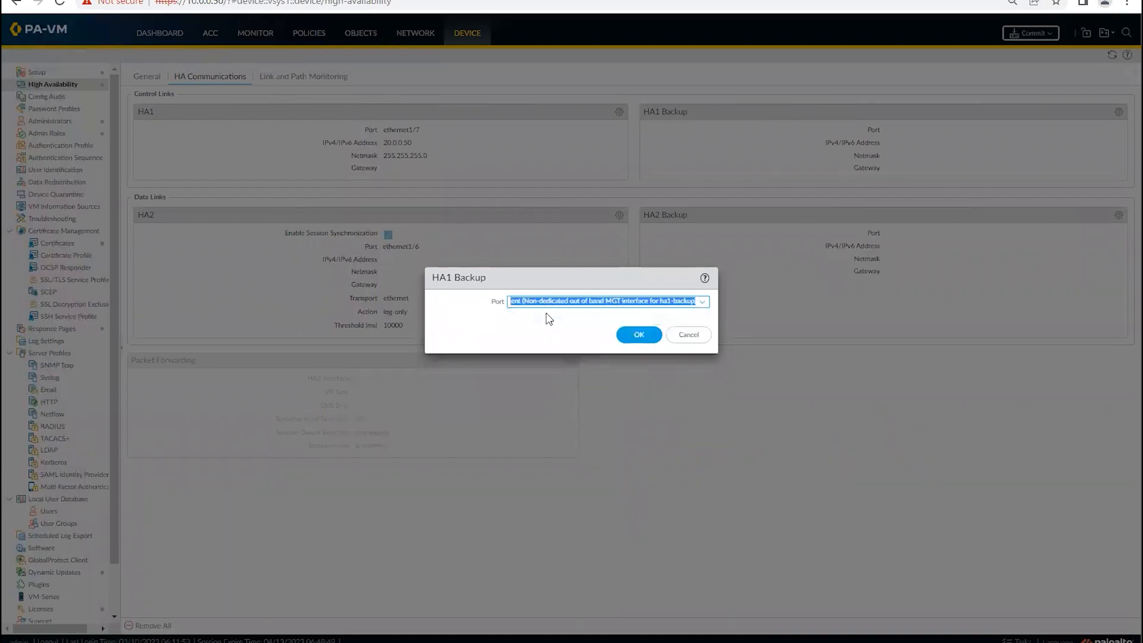
left_click(638, 334)
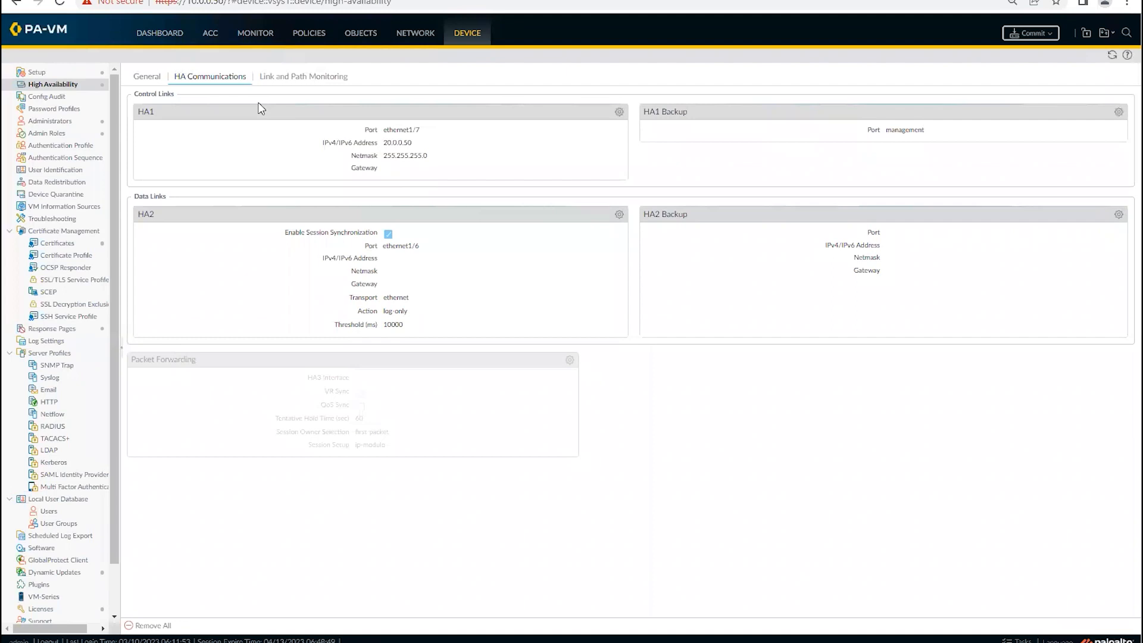
Try to commit the changes on the 10.0.0.50 firewall and switch to the device settings of the 10.0.0.51 firewall
left_click(1032, 36)
left_click(673, 466)
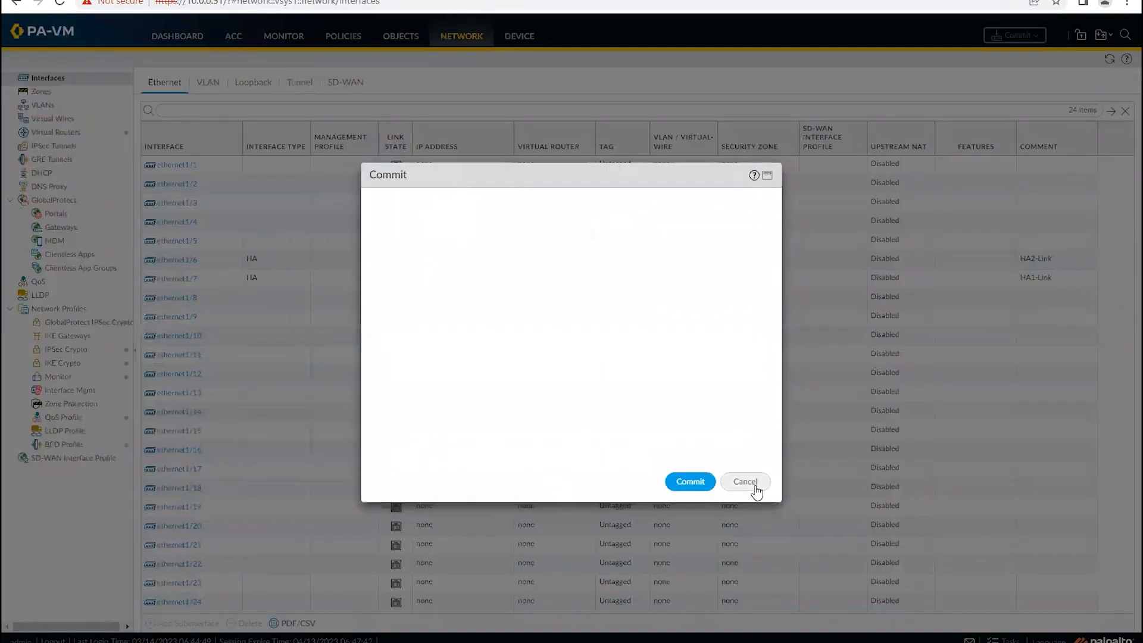
left_click(752, 481)
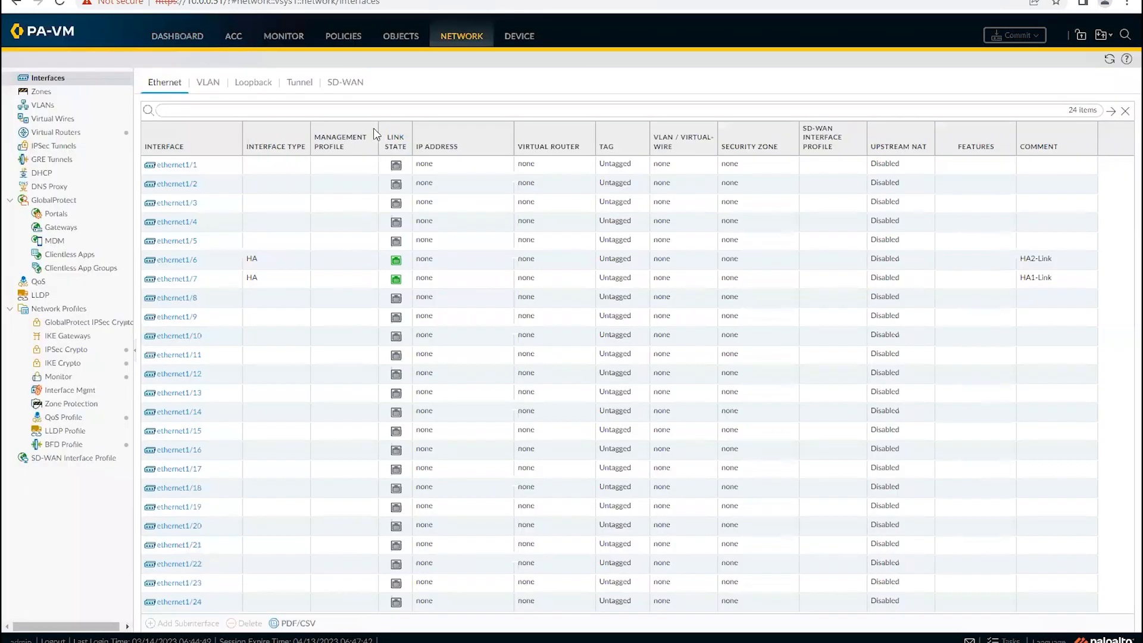
left_click(518, 39)
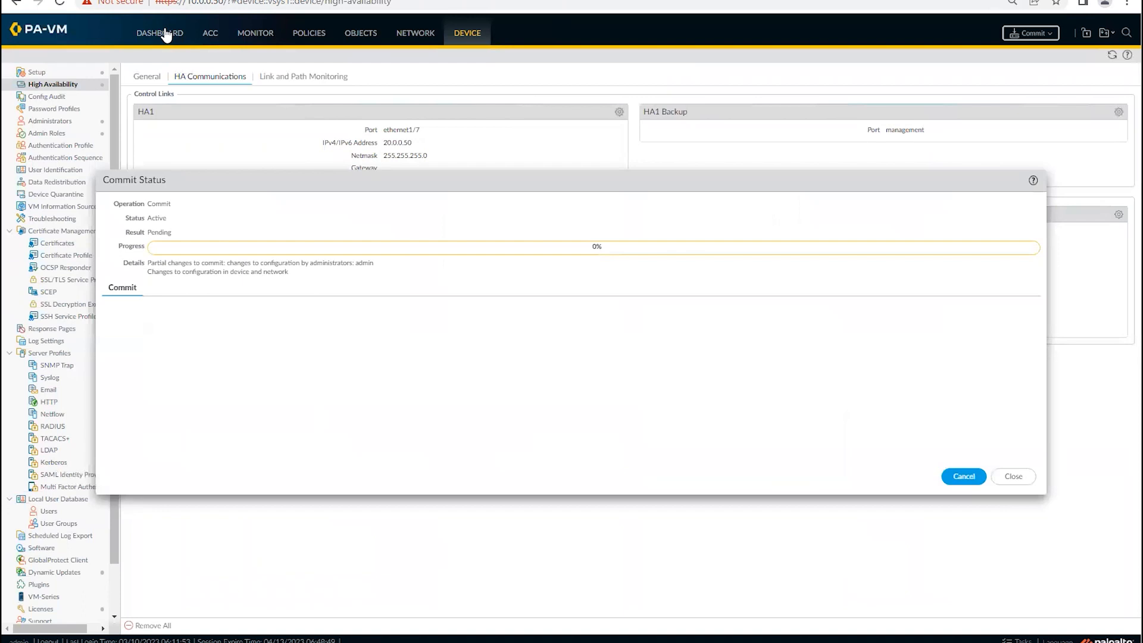
Add the High Availability system widget to the dashboard of the 10.0.0.50 firewall
left_click(164, 33)
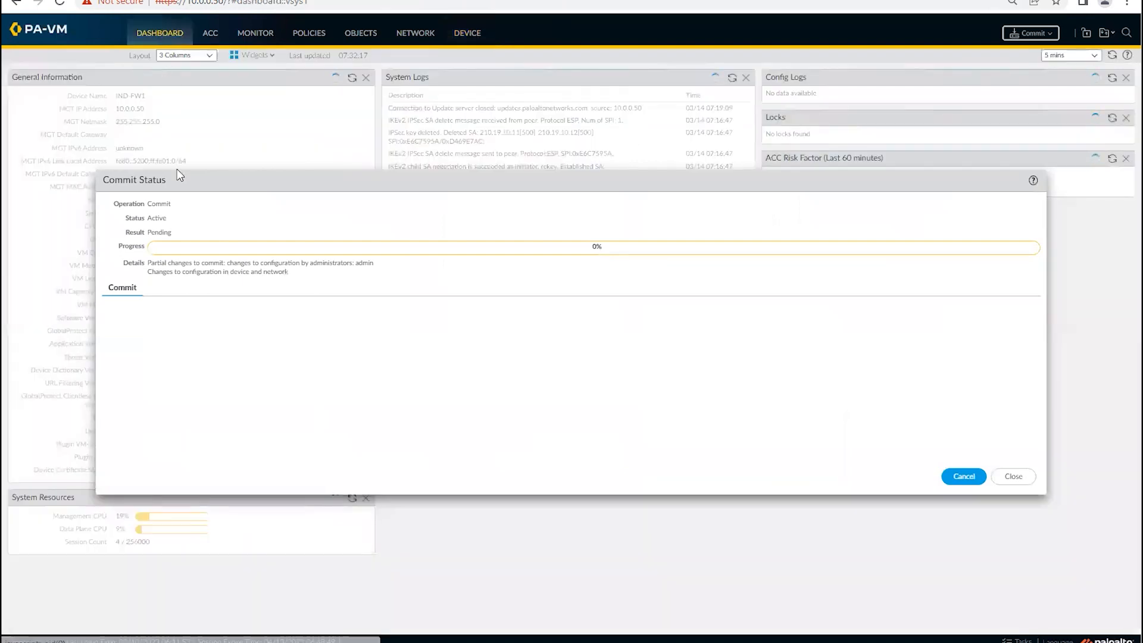
left_click(269, 56)
mouse_move(251, 86)
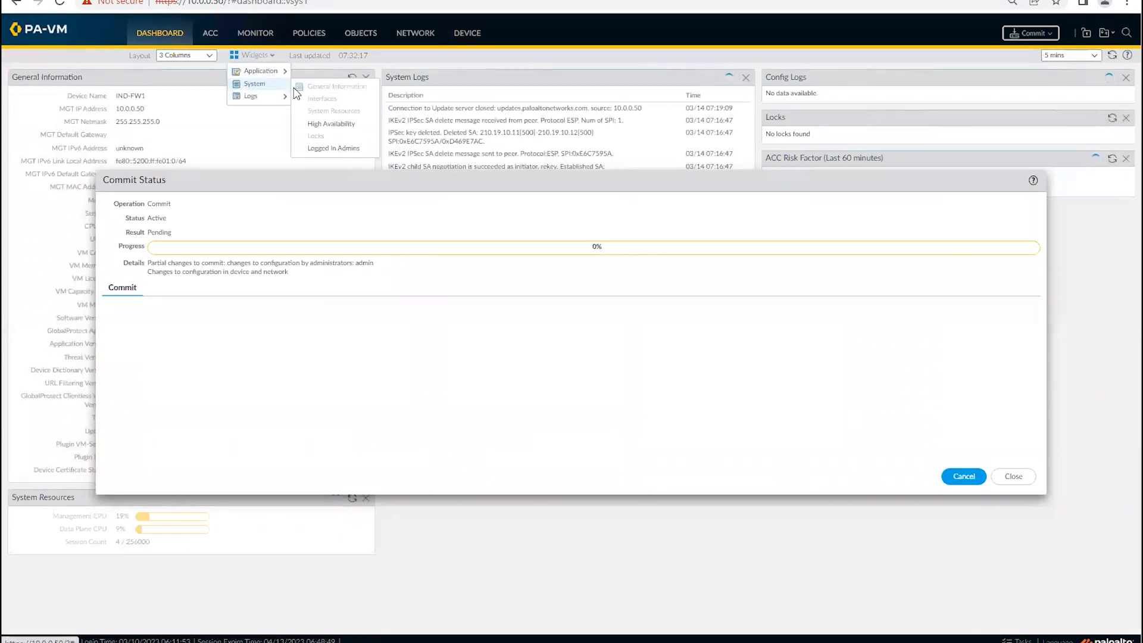
left_click(324, 124)
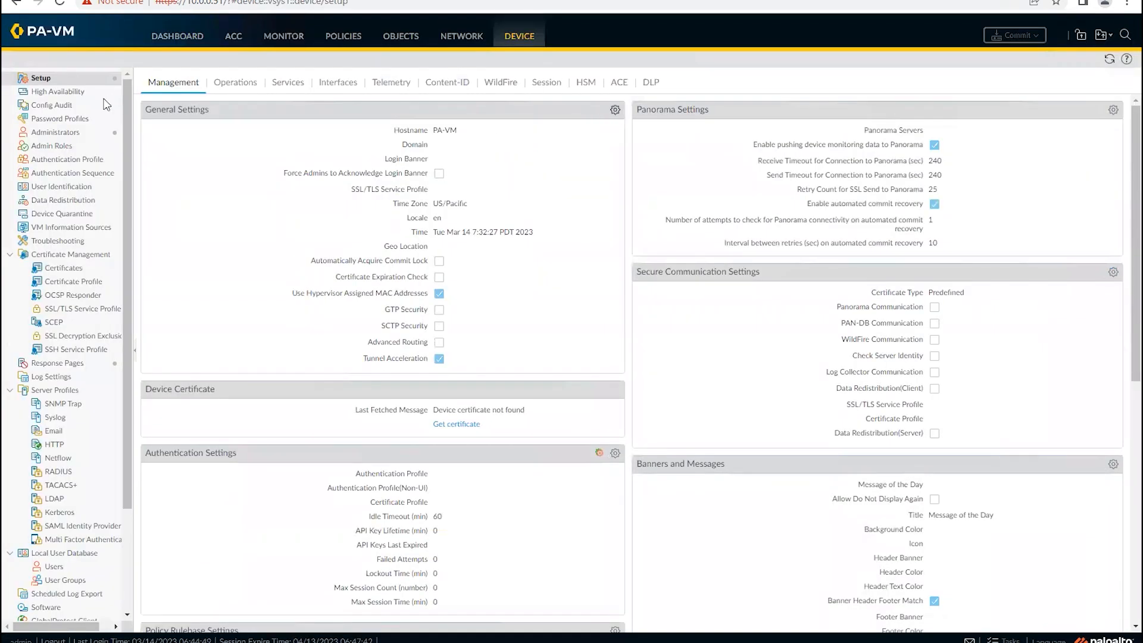
Open the high availability setup on the 10.0.0.51 firewall and enable HA
left_click(53, 94)
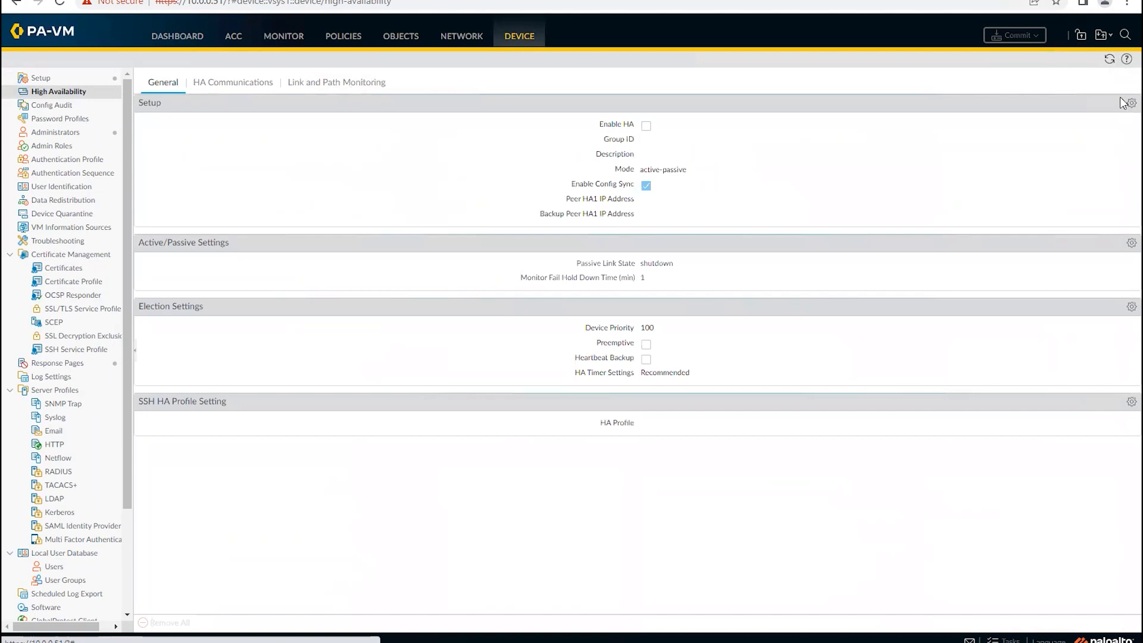
left_click(1130, 103)
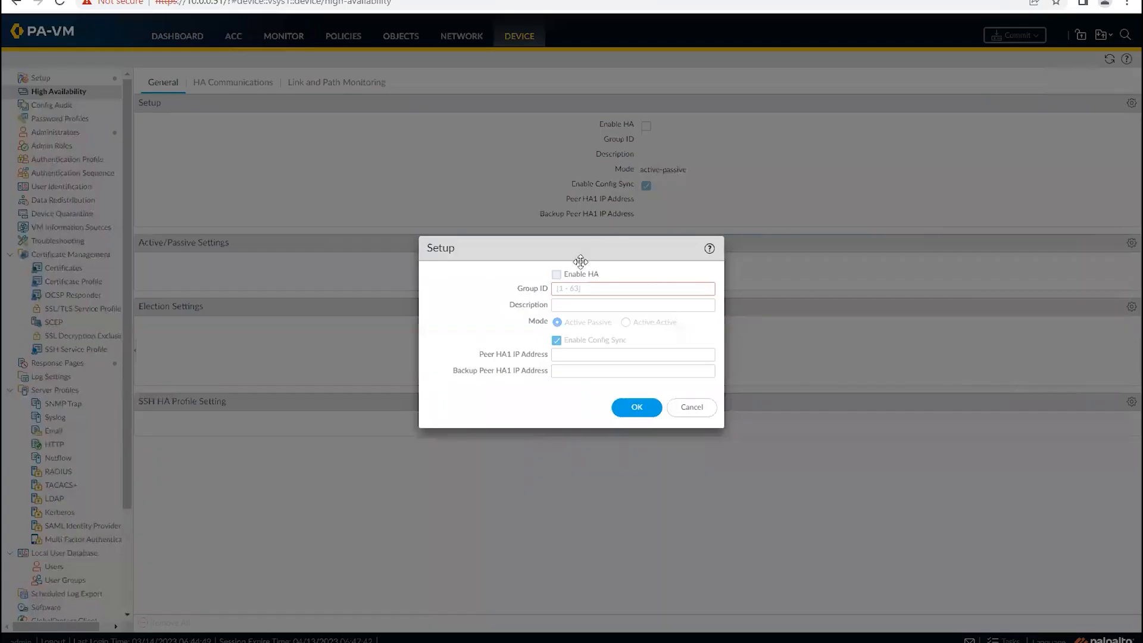
left_click(556, 274)
left_click(558, 290)
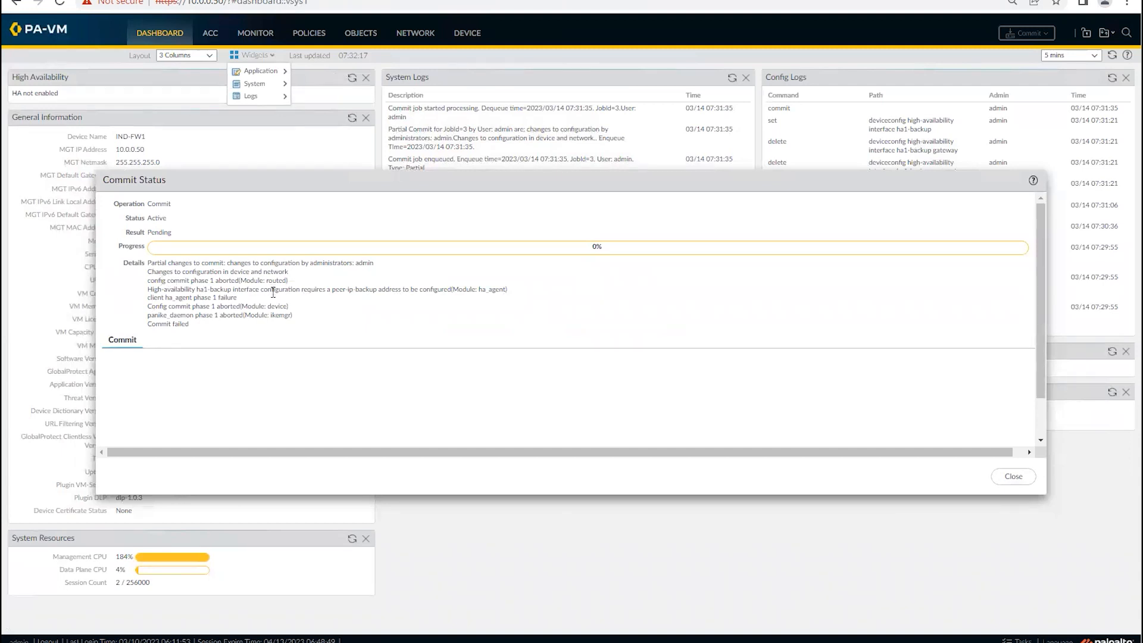
Examine the commit status details on the 10.0.0.50 firewall and go back to its general high availability settings
left_click_drag(176, 298, 213, 314)
left_click(215, 290)
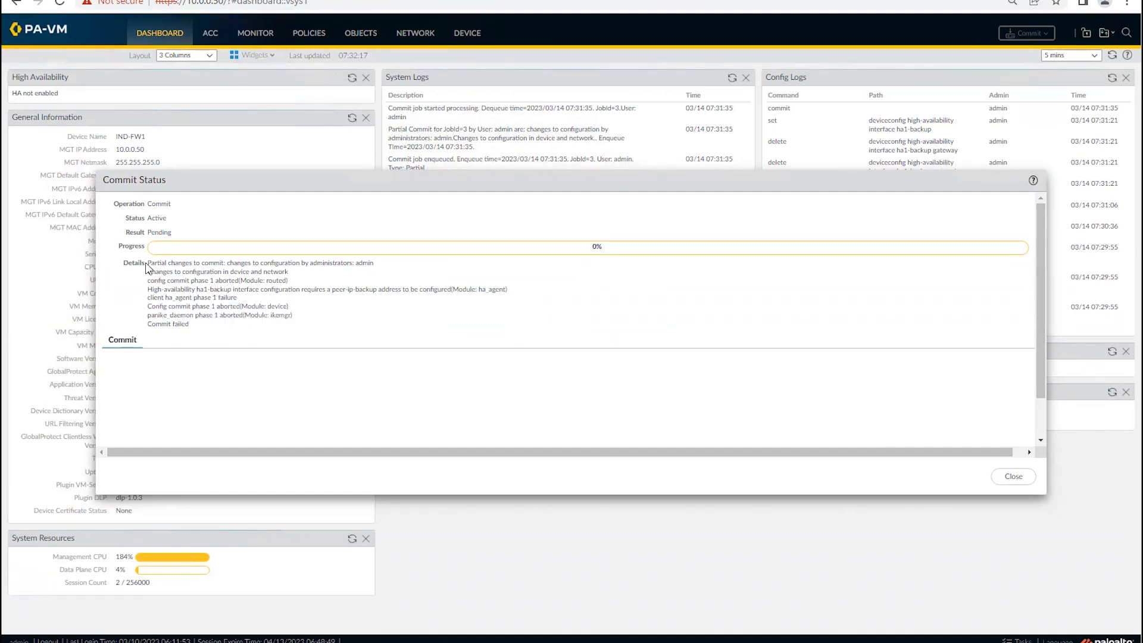
left_click_drag(211, 281, 386, 81)
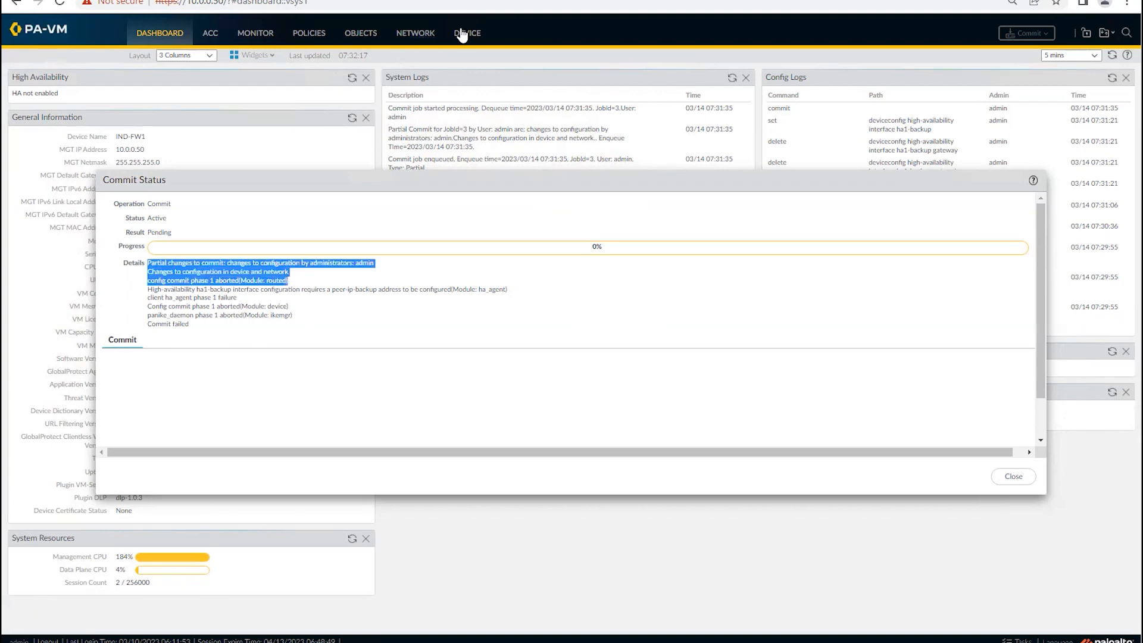
left_click(463, 35)
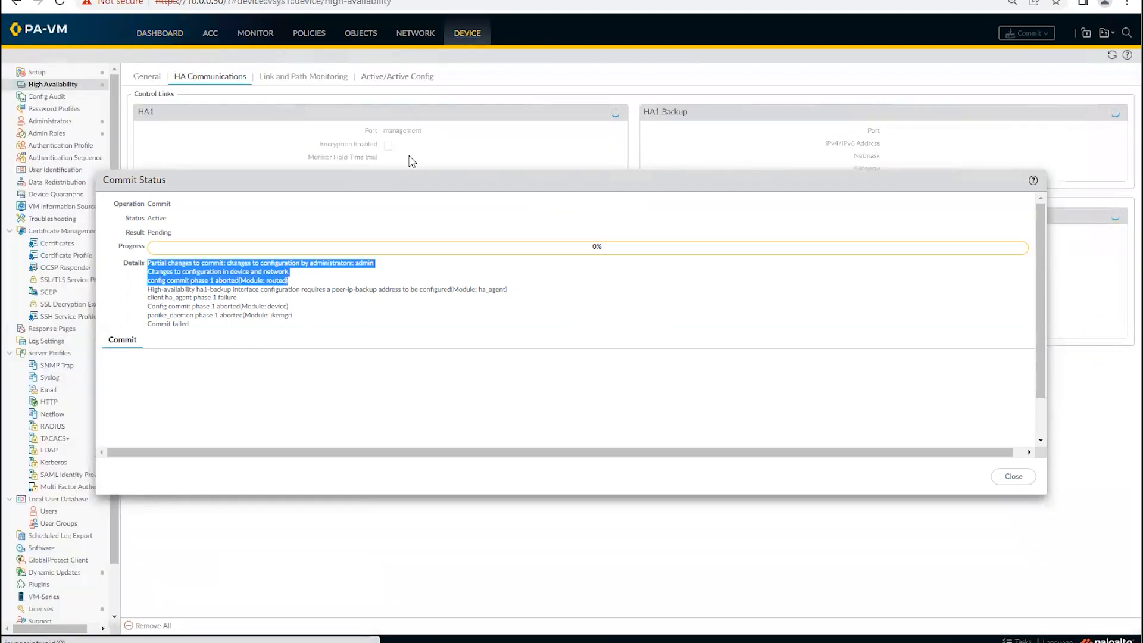
left_click(409, 179)
left_click_drag(410, 272, 410, 272)
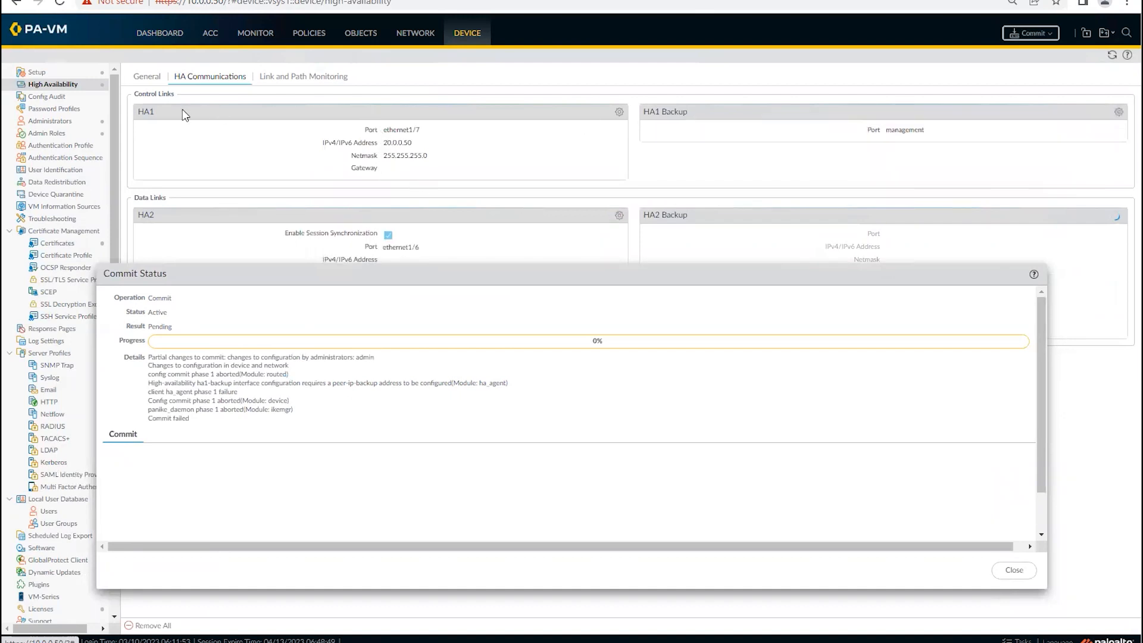
left_click(147, 76)
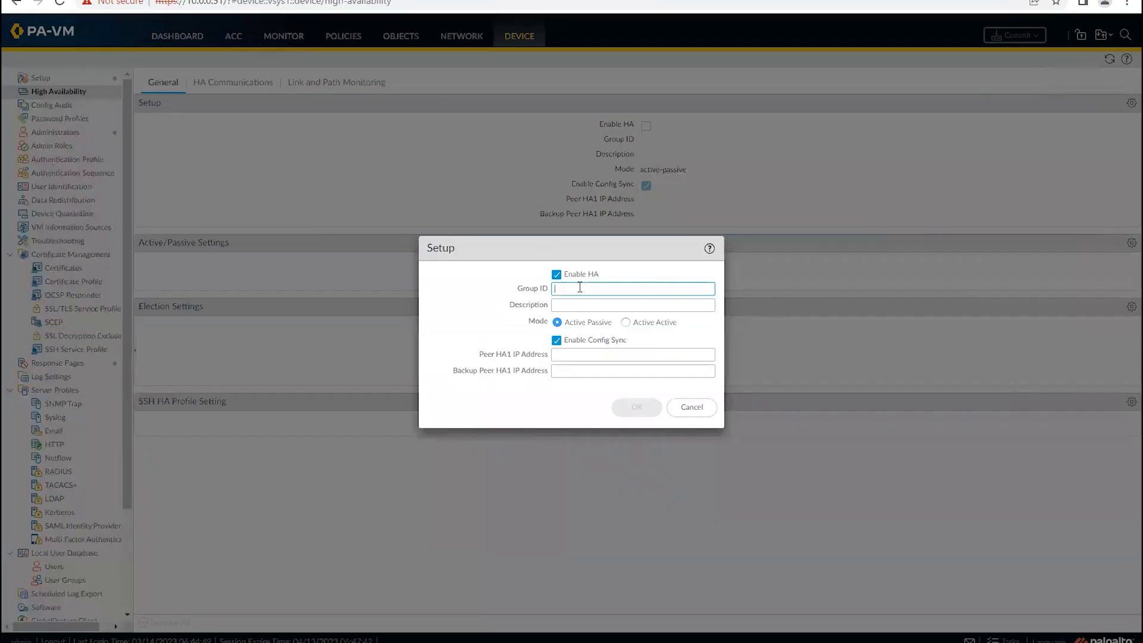
Set the HA group ID to 1 and the peer HA1 IP address to 20.0.0.50 on the 10.0.0.51 firewall
type("1")
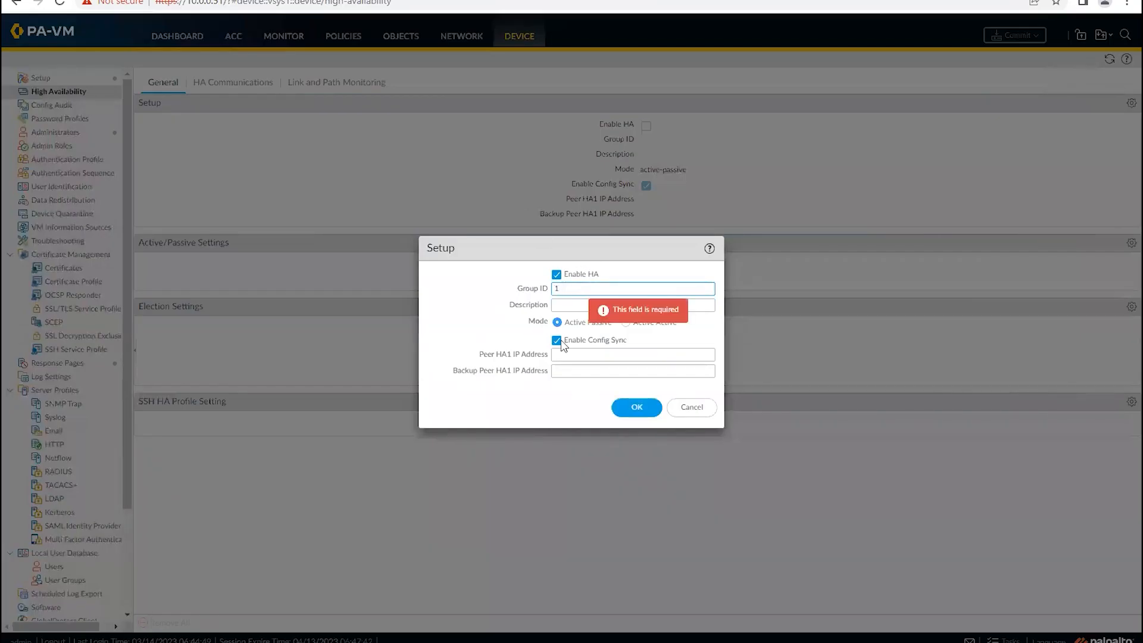
left_click(566, 357)
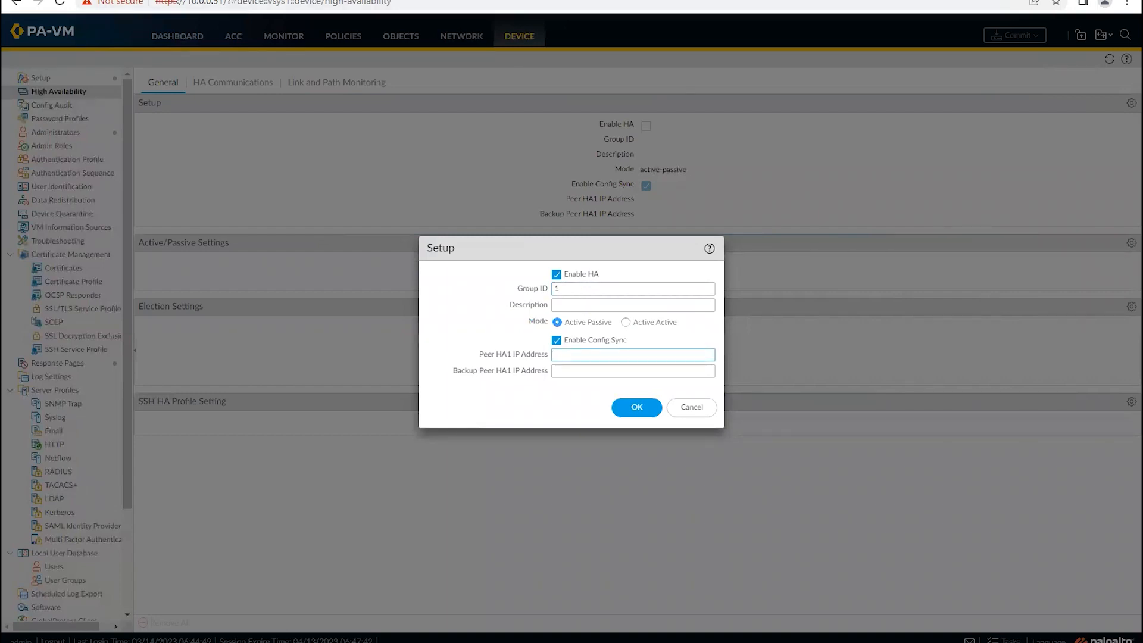
type("20")
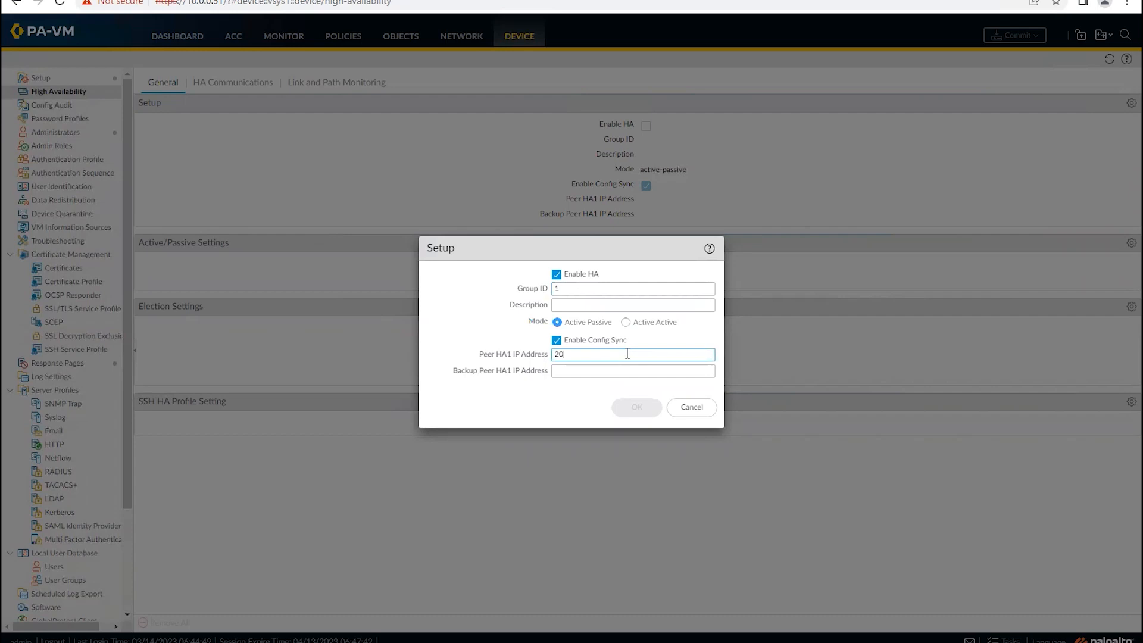
type(".0.0.50")
left_click(639, 416)
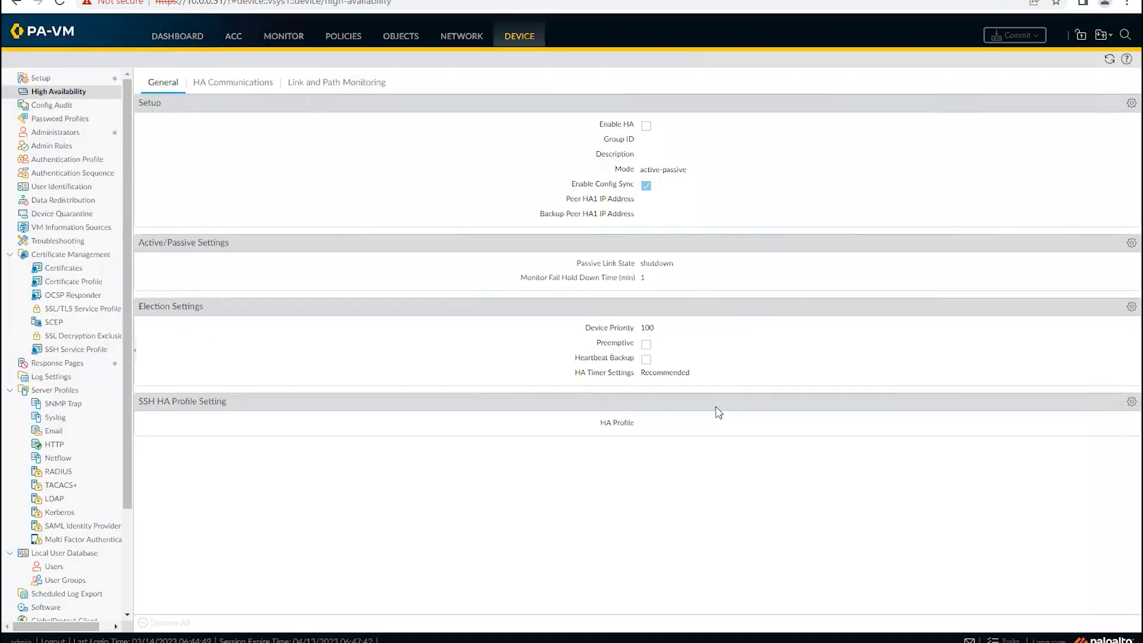
Enable the Preemptive option in the election settings of the 10.0.0.51 firewall
left_click(1127, 310)
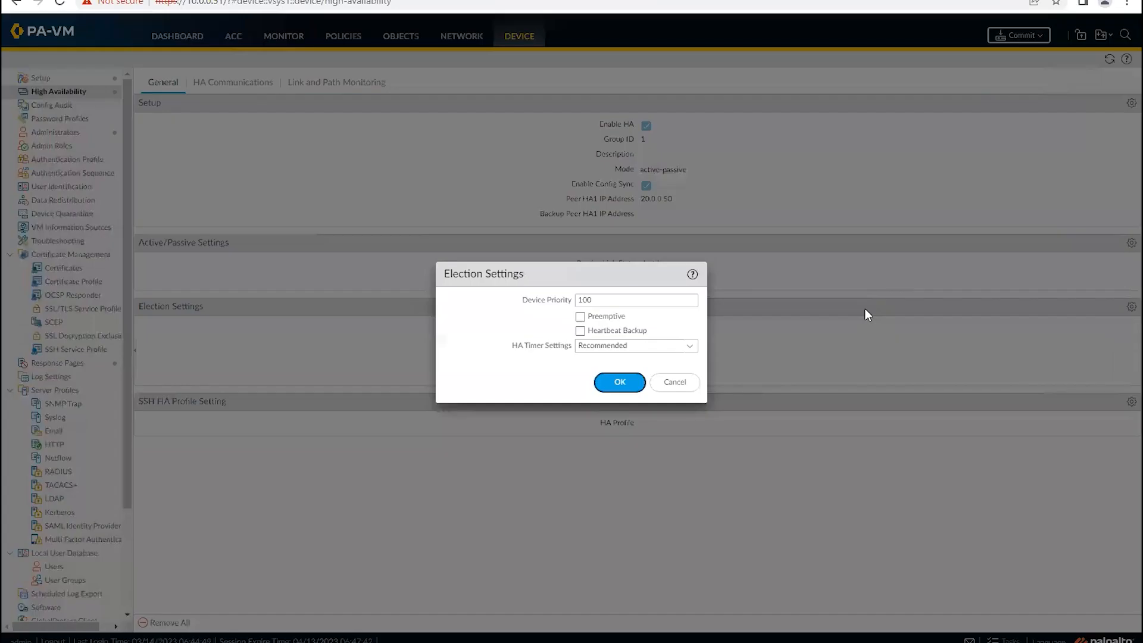
left_click(581, 318)
left_click(631, 386)
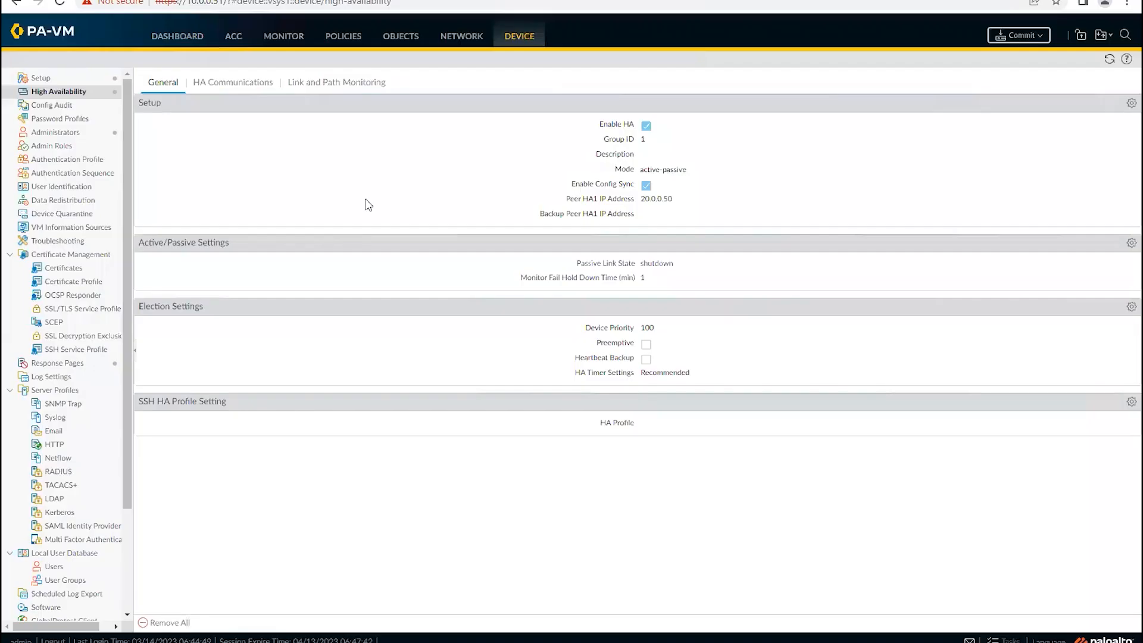
Configure the HA1 control link on port ethernet1/7 with IP address 20.0.0.51 and netmask 255.255.255.0
left_click(238, 85)
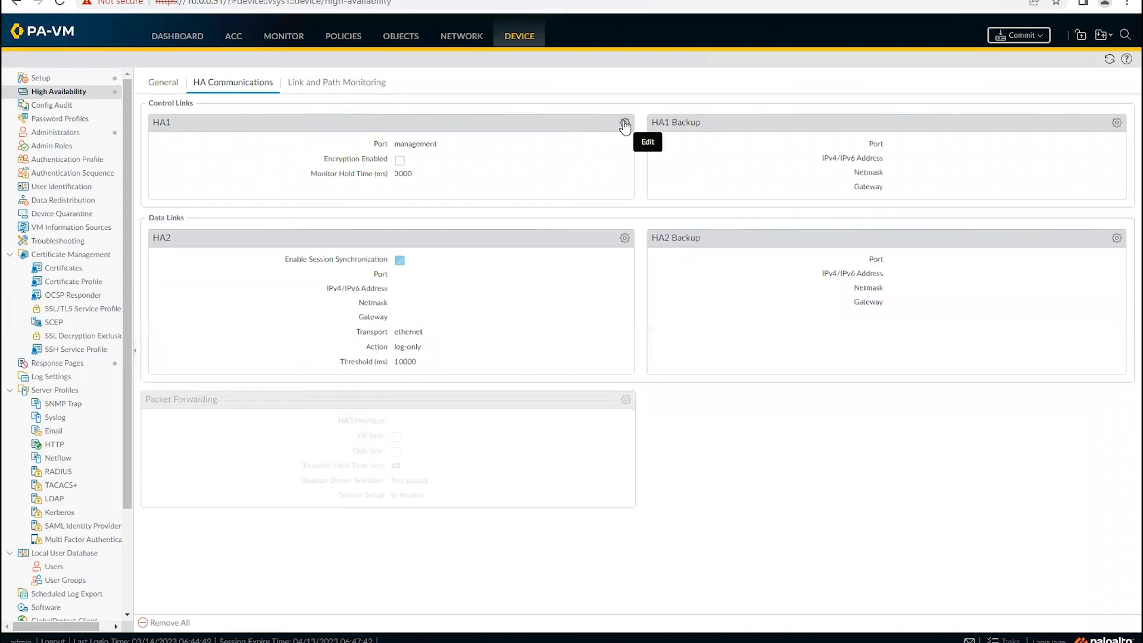
left_click(624, 124)
left_click(730, 284)
left_click(555, 317)
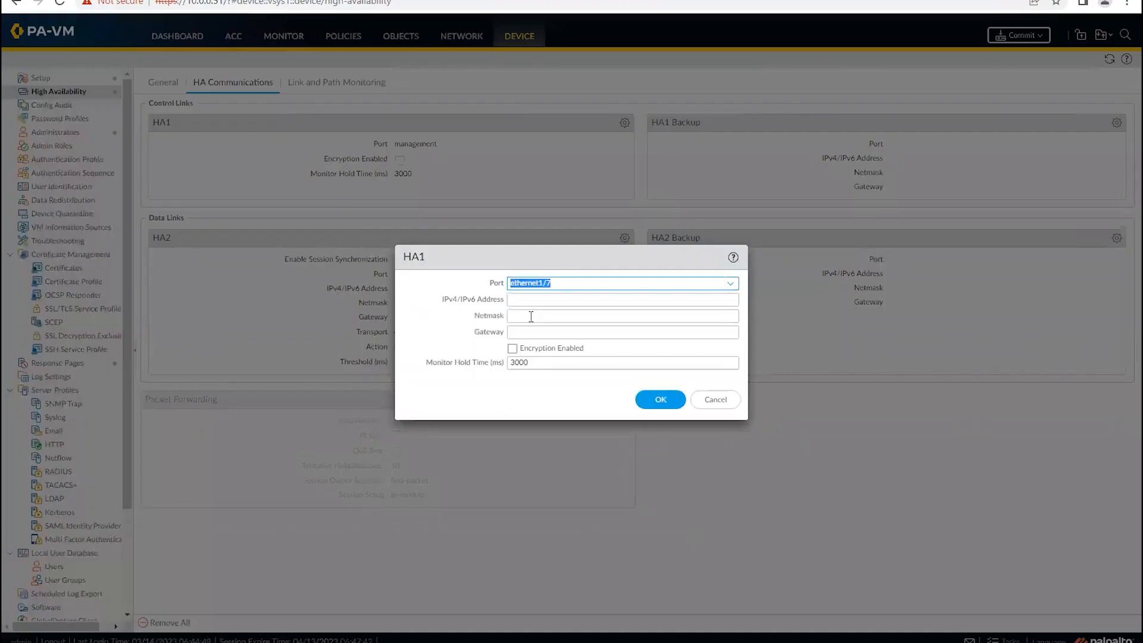
left_click(523, 301)
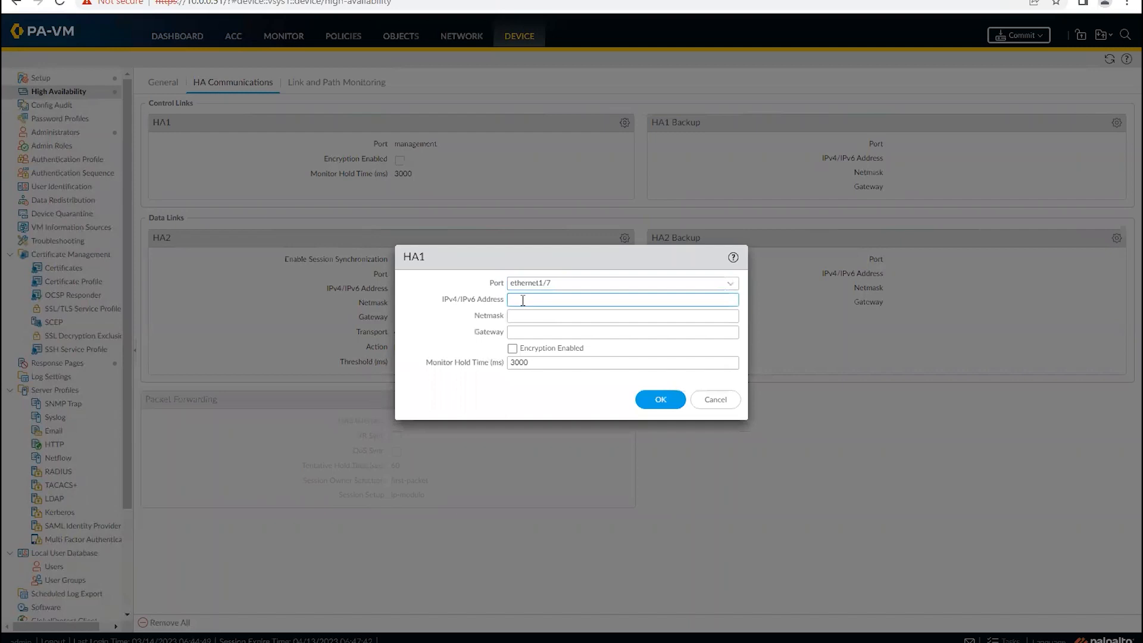
type("20.0.0.51")
left_click(519, 315)
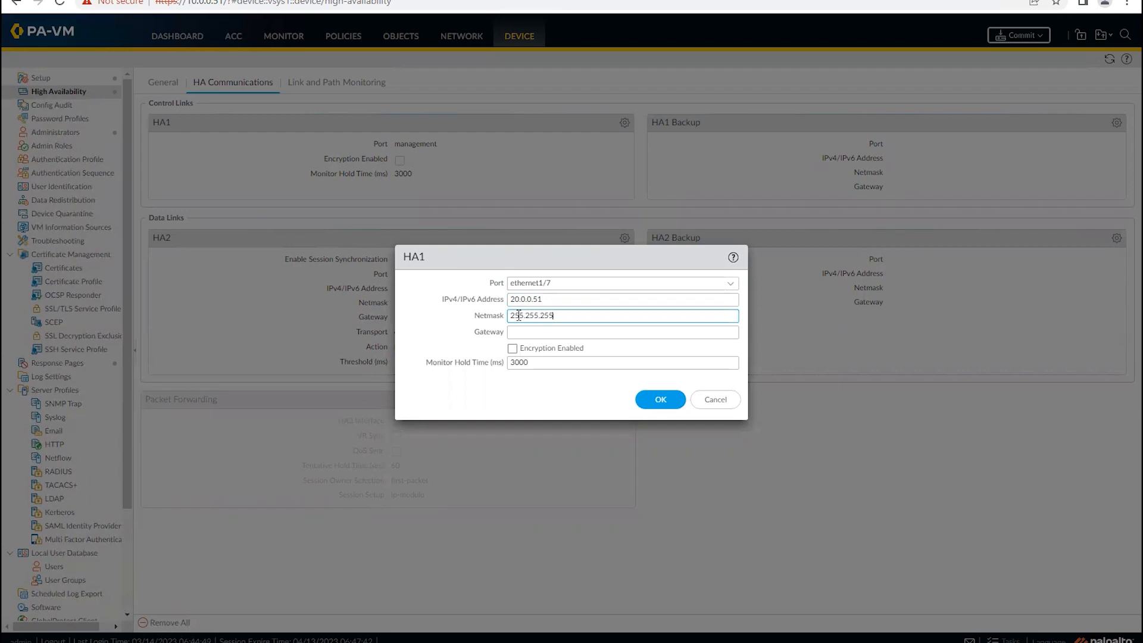
left_click(668, 400)
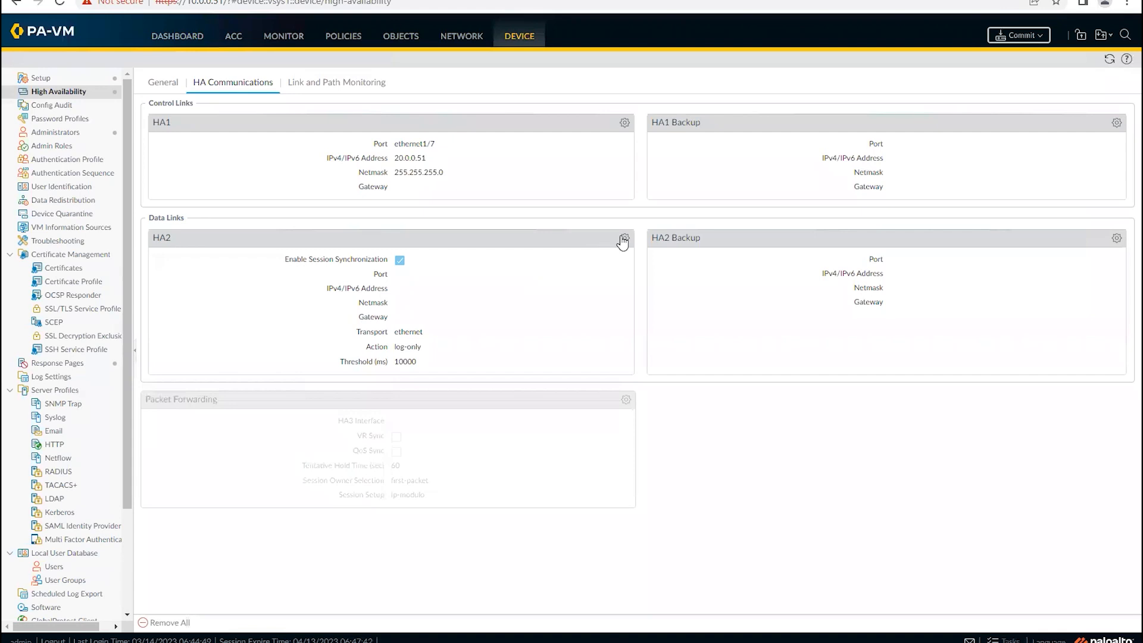
Assign port ethernet1/6 to the HA2 data link on the 10.0.0.51 firewall
left_click(623, 239)
left_click(711, 269)
left_click(554, 314)
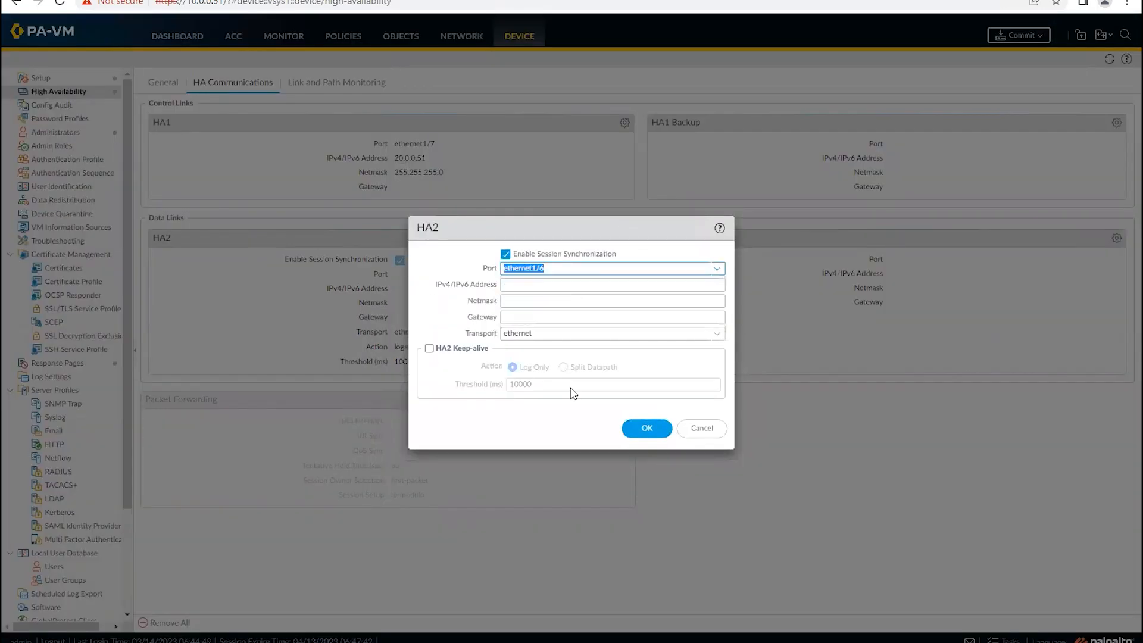
left_click(642, 438)
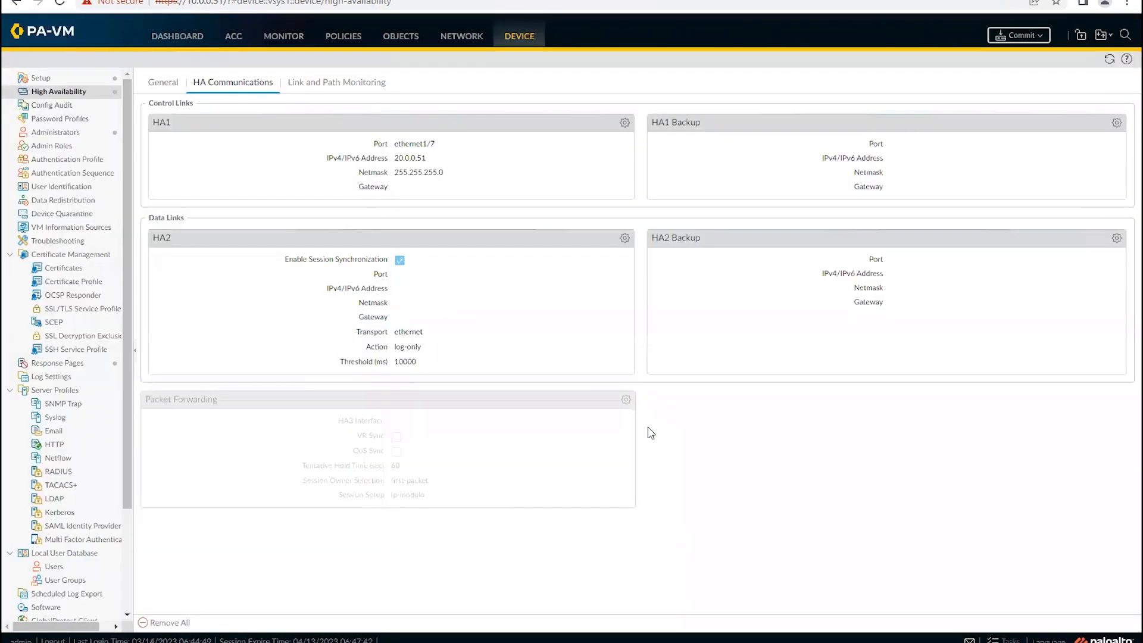
Set the HA1 backup port to management, the non-dedicated out-of-band MGT interface, on the 10.0.0.51 firewall
left_click(1117, 122)
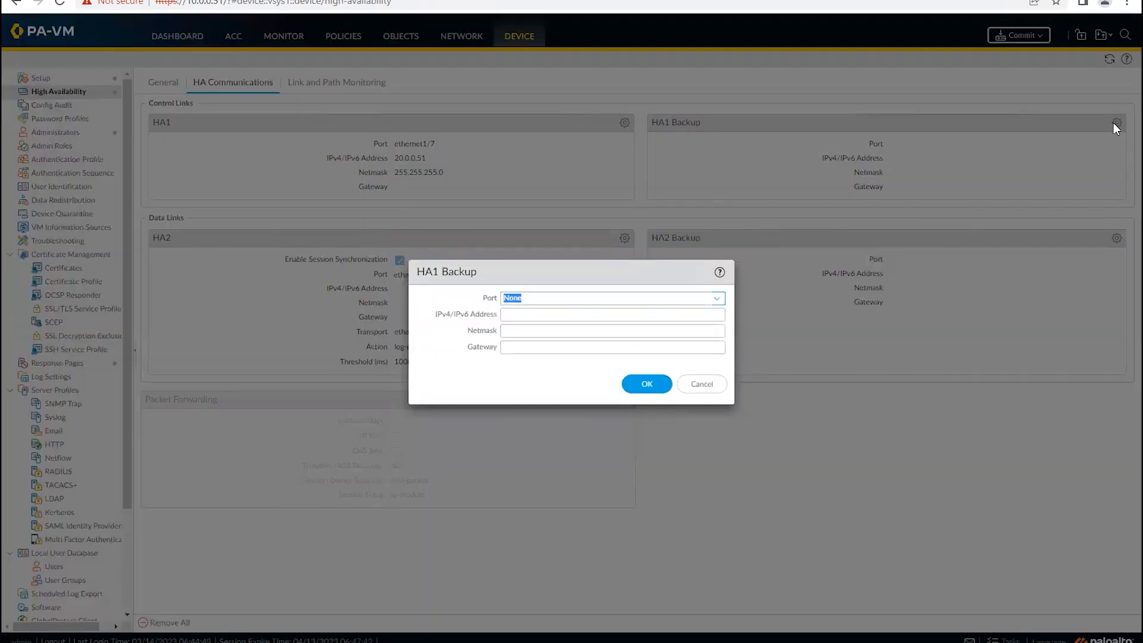
left_click(716, 300)
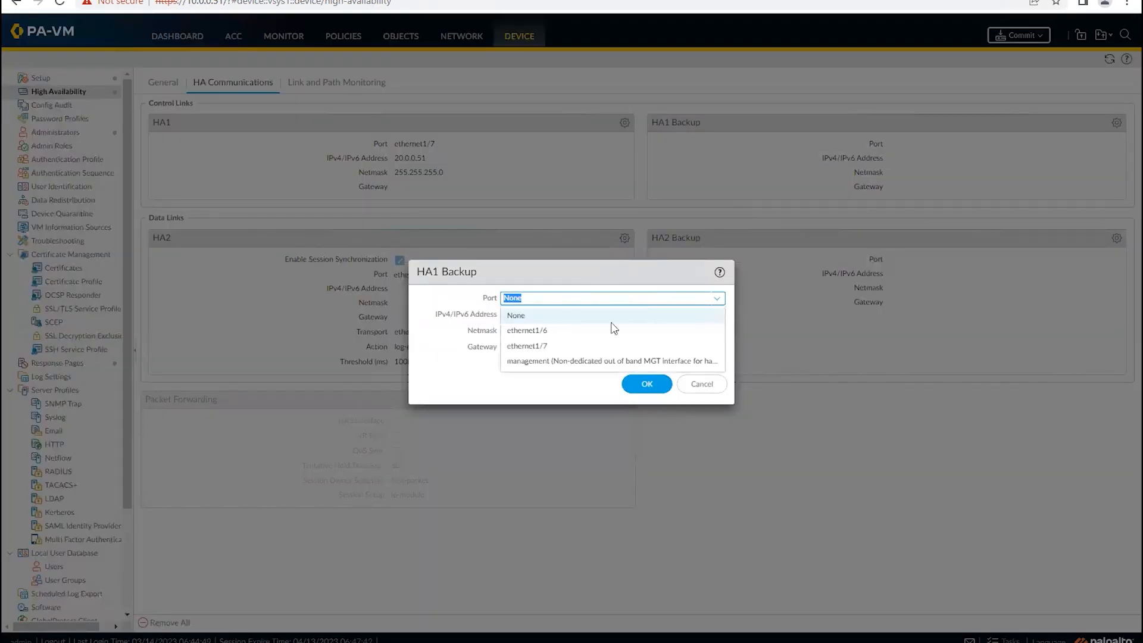
left_click(548, 362)
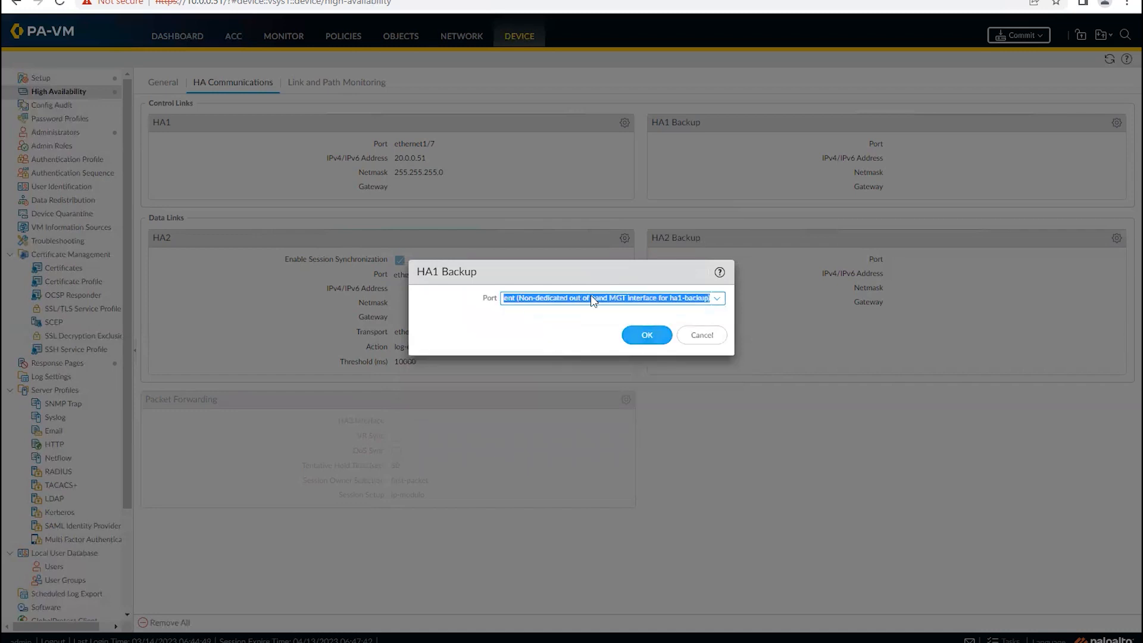
key("Return")
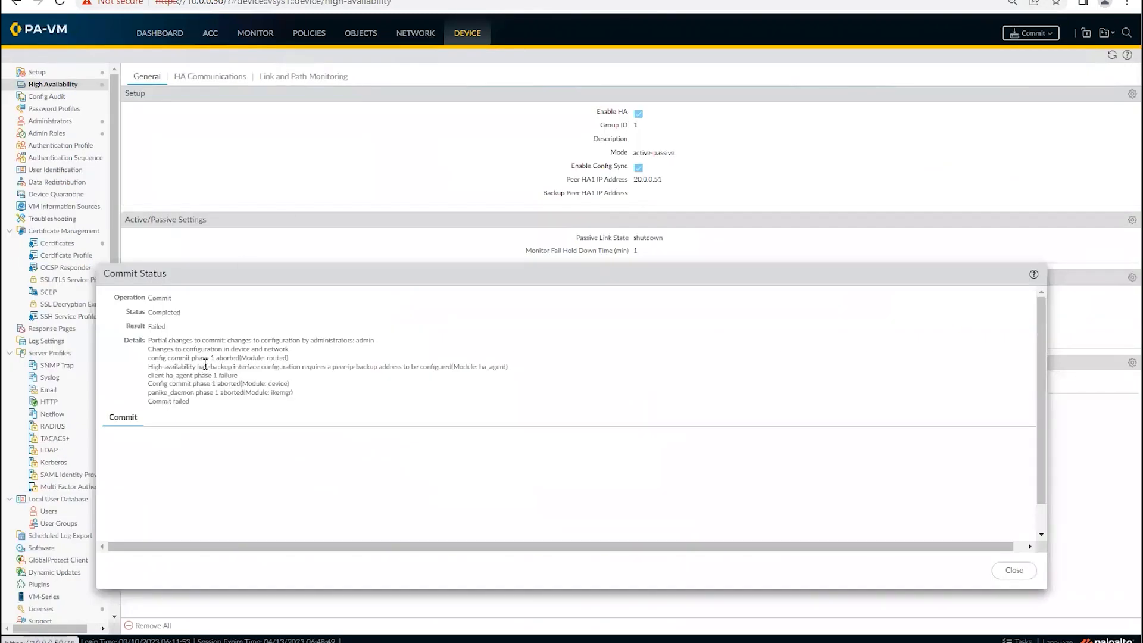
Set the HA1 backup port to None on the 10.0.0.50 firewall and commit the changes made by admin
left_click_drag(203, 358, 280, 384)
left_click(852, 550)
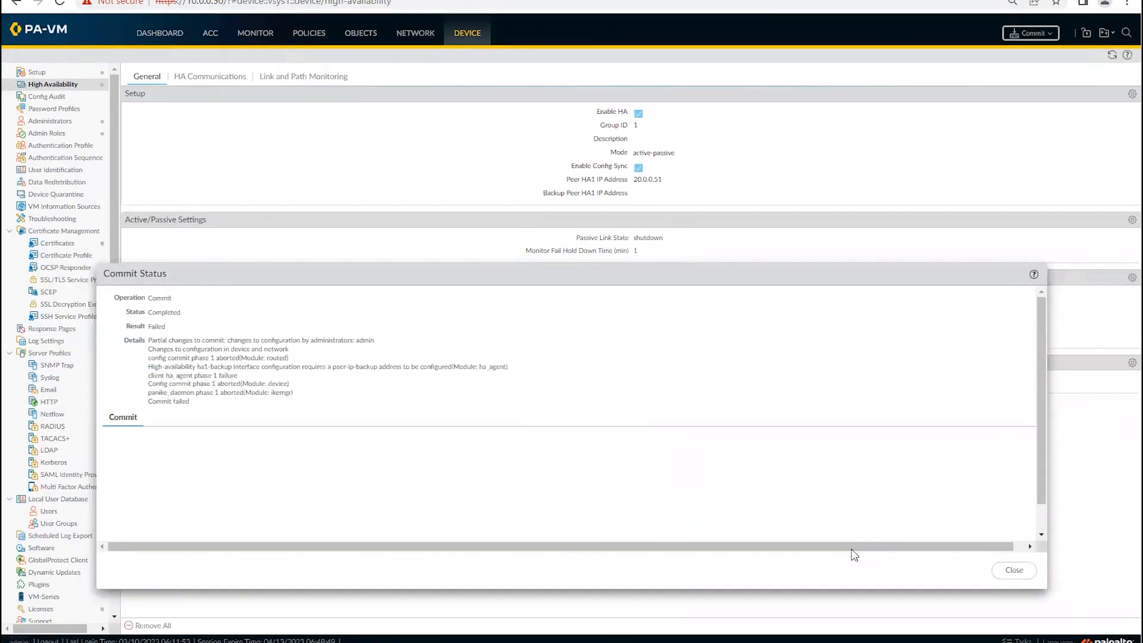
left_click(1014, 571)
left_click(233, 78)
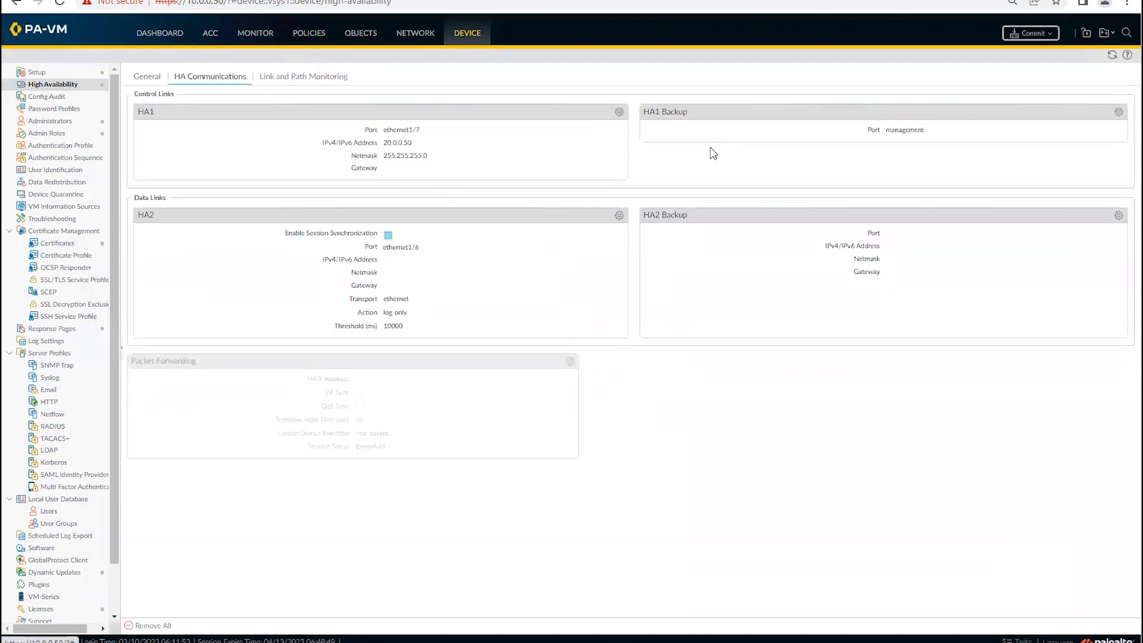
left_click(1119, 112)
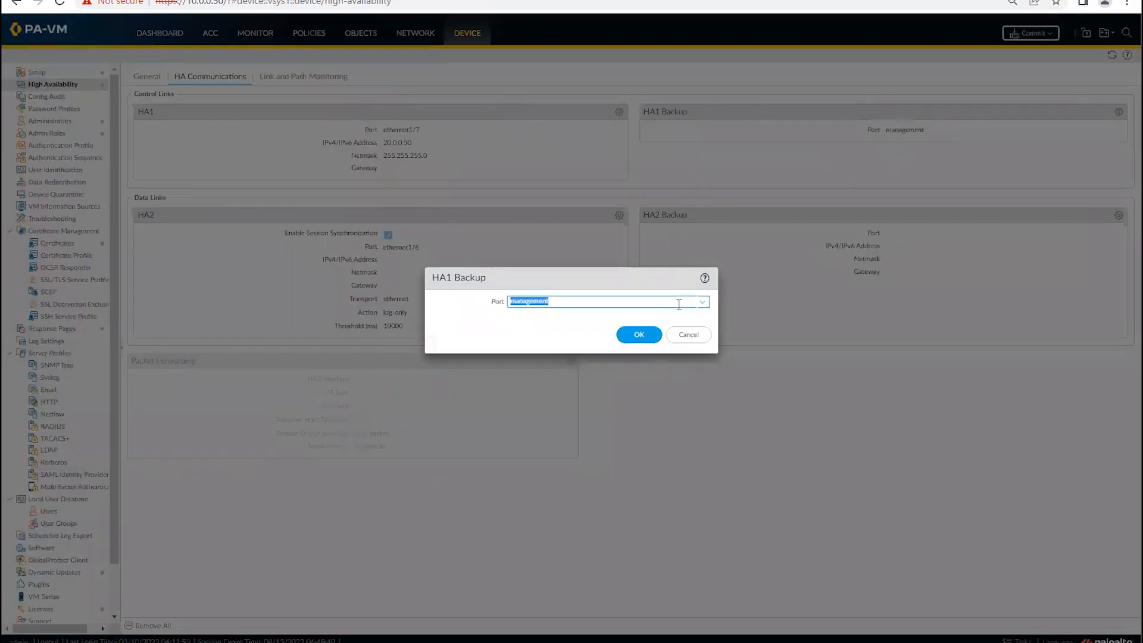
left_click(703, 302)
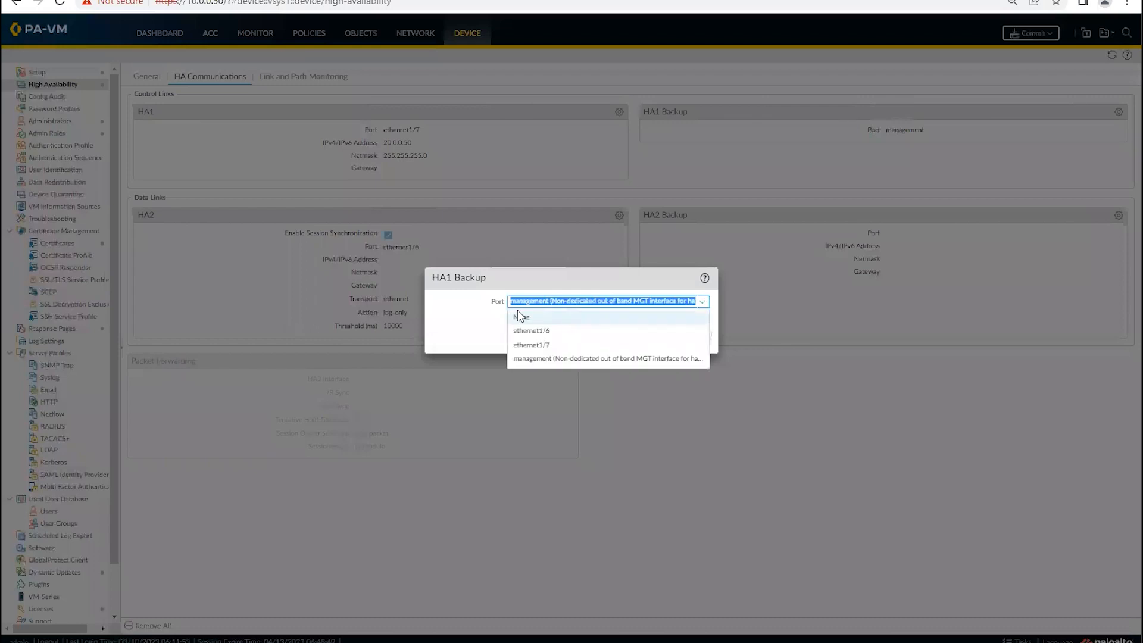
left_click(521, 321)
left_click(649, 381)
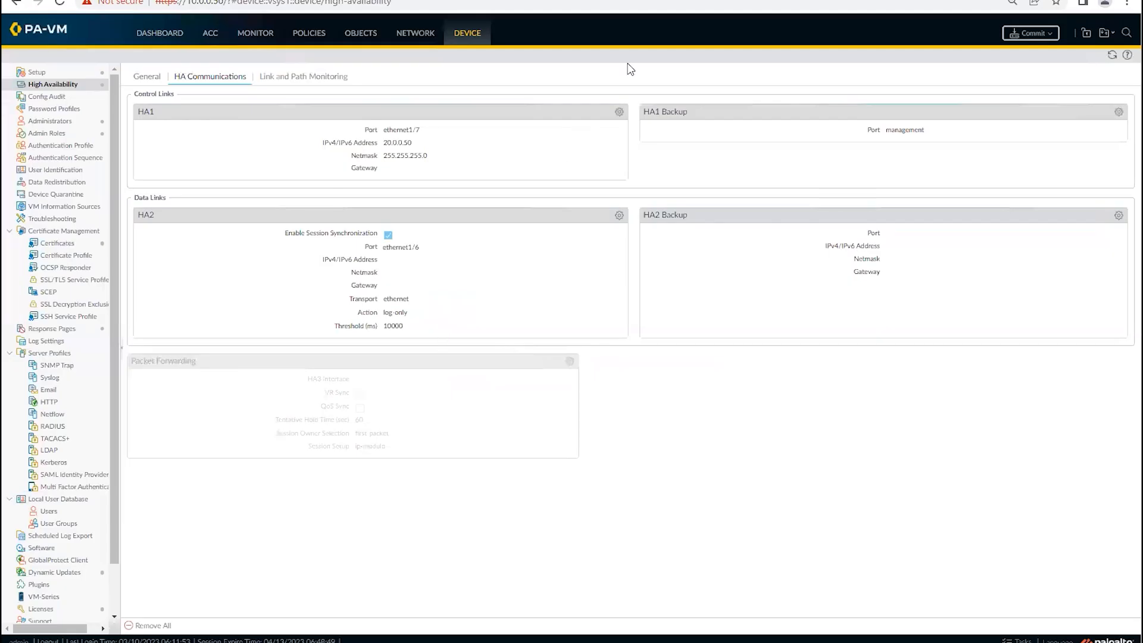
left_click(1030, 34)
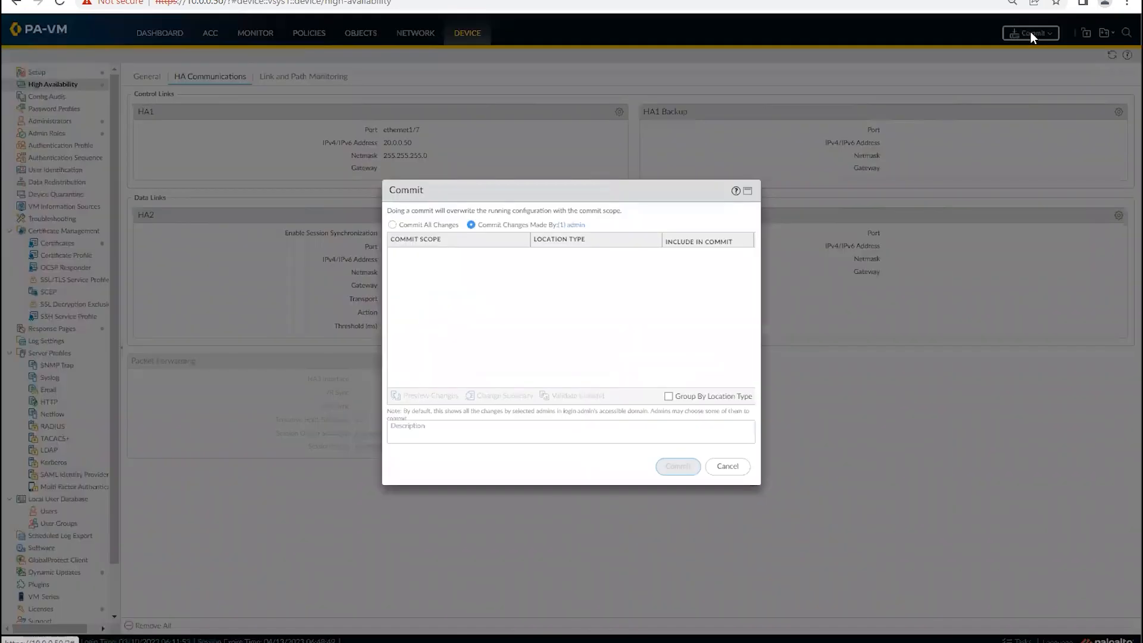
left_click(677, 467)
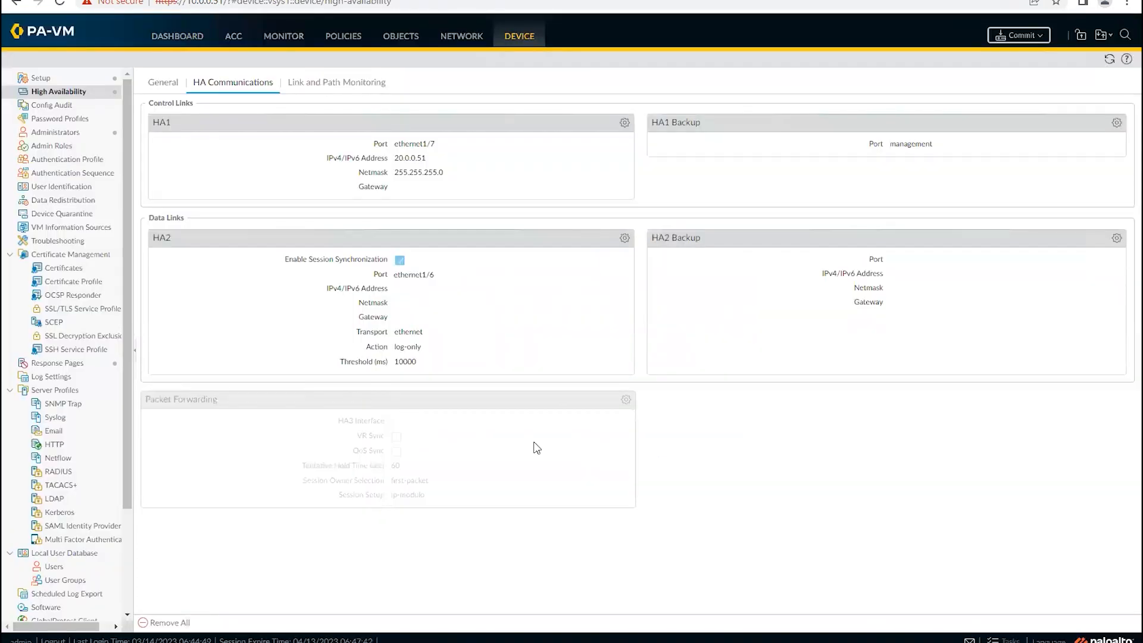
Switch to the 10.0.0.51 firewall and set its HA1 backup port to None
key("ctrl+Tab")
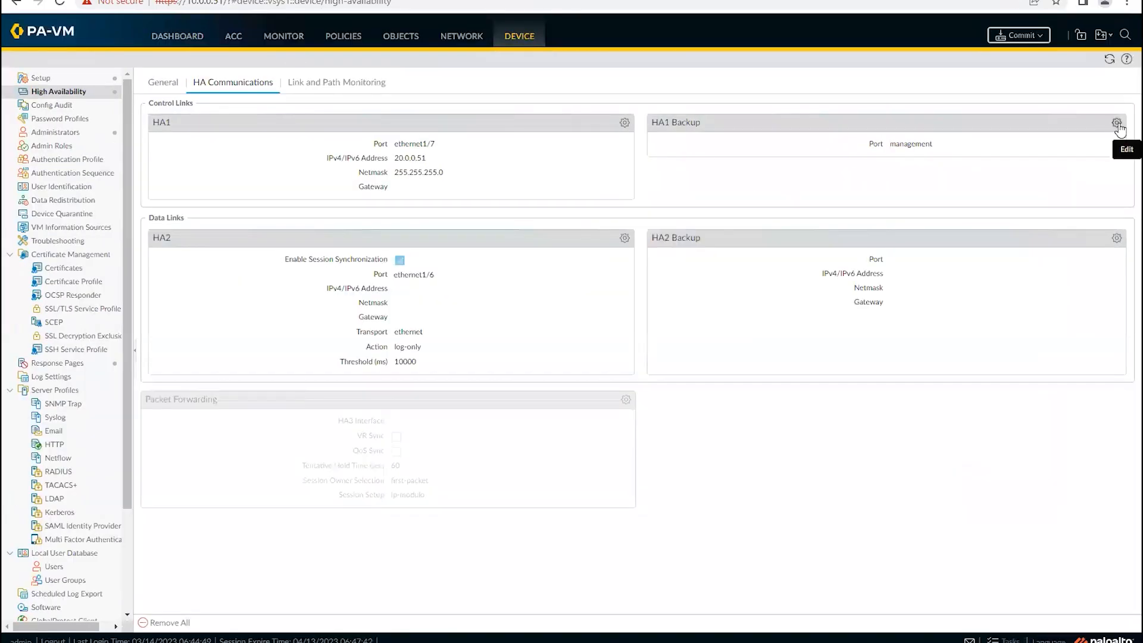
left_click(1117, 123)
left_click(718, 300)
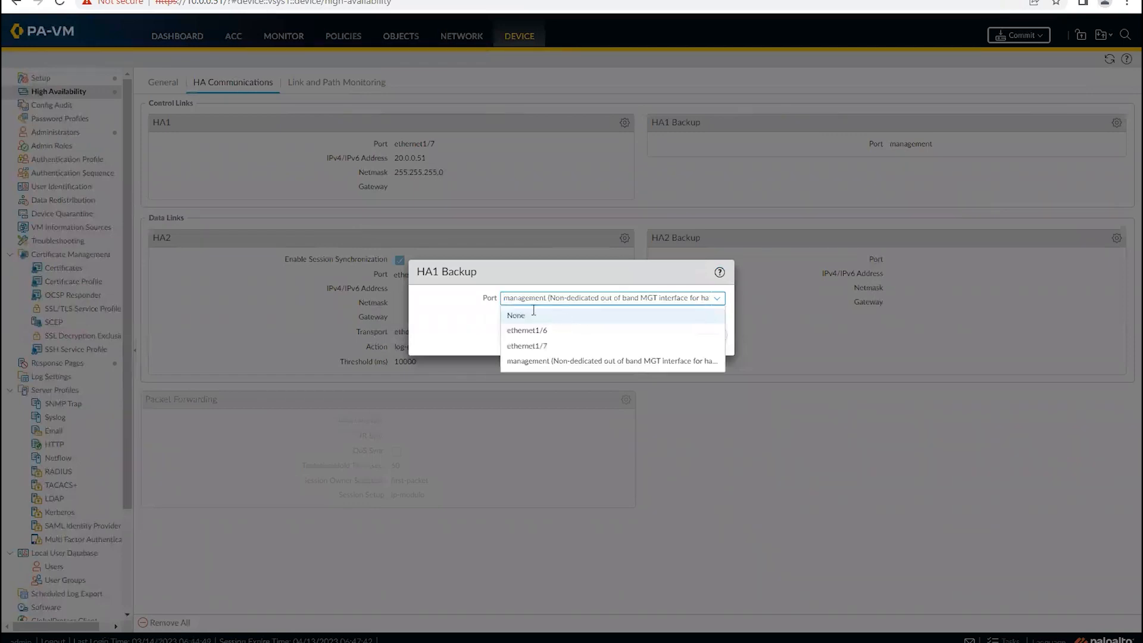
left_click(536, 312)
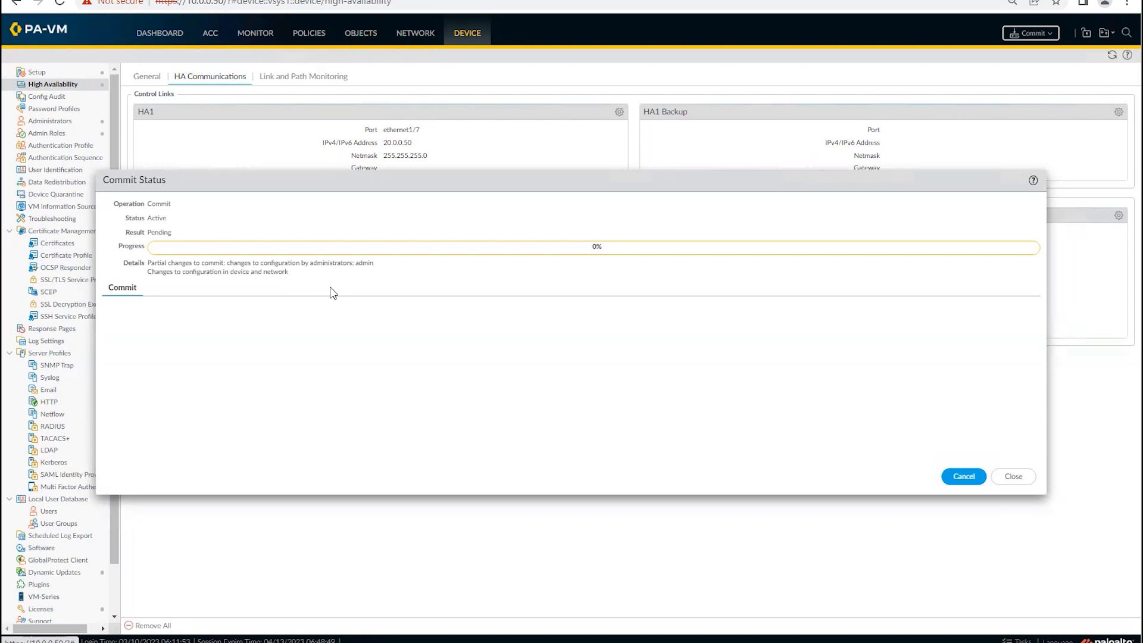
Open the dashboard of the 10.0.0.50 firewall and add the High Availability system widget to the 10.0.0.51 dashboard
left_click(157, 36)
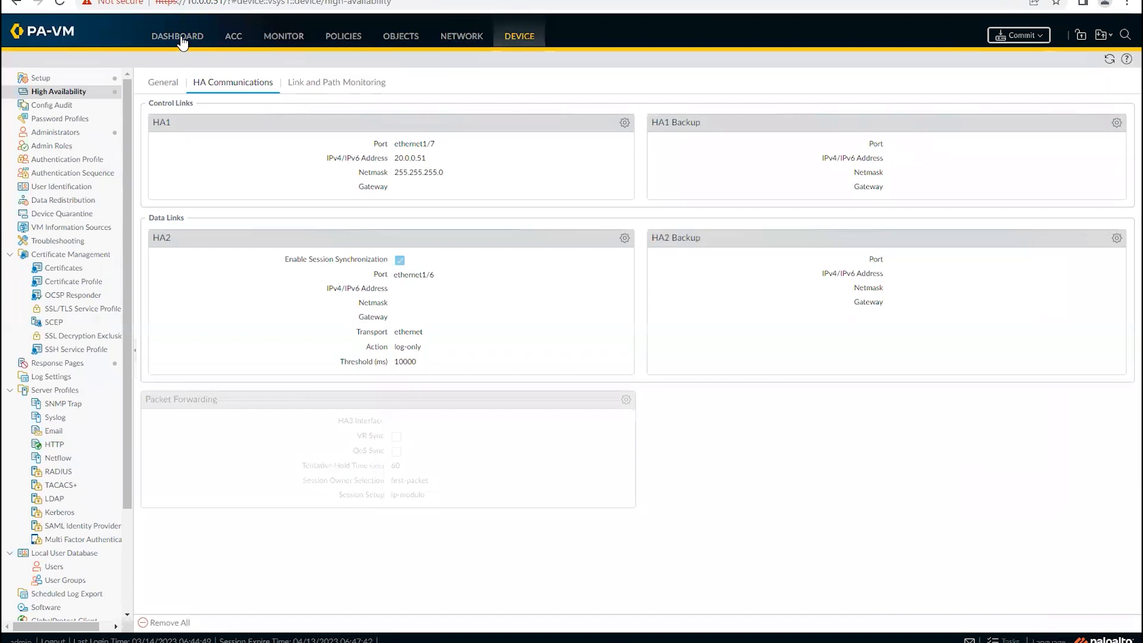
left_click(180, 37)
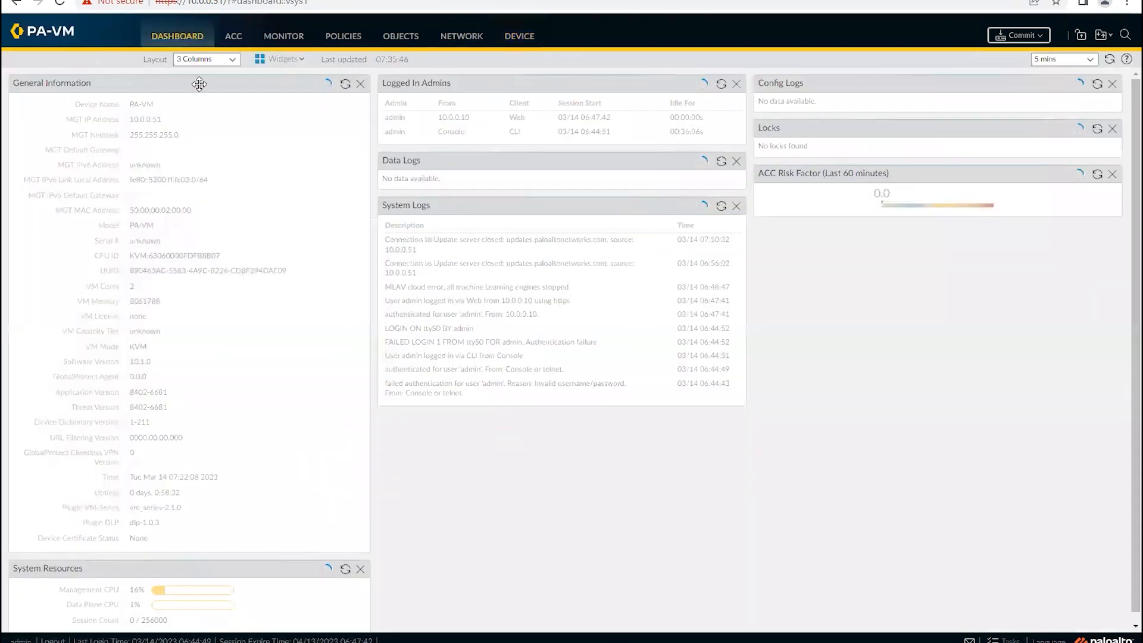
left_click(299, 60)
left_click(303, 60)
mouse_move(289, 91)
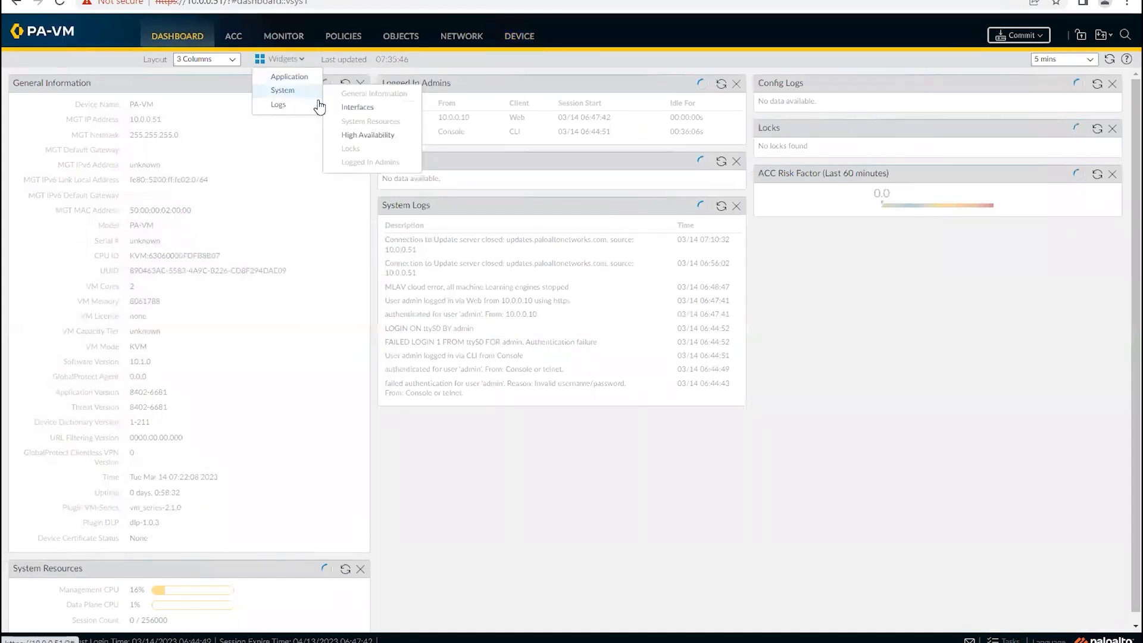
left_click(362, 136)
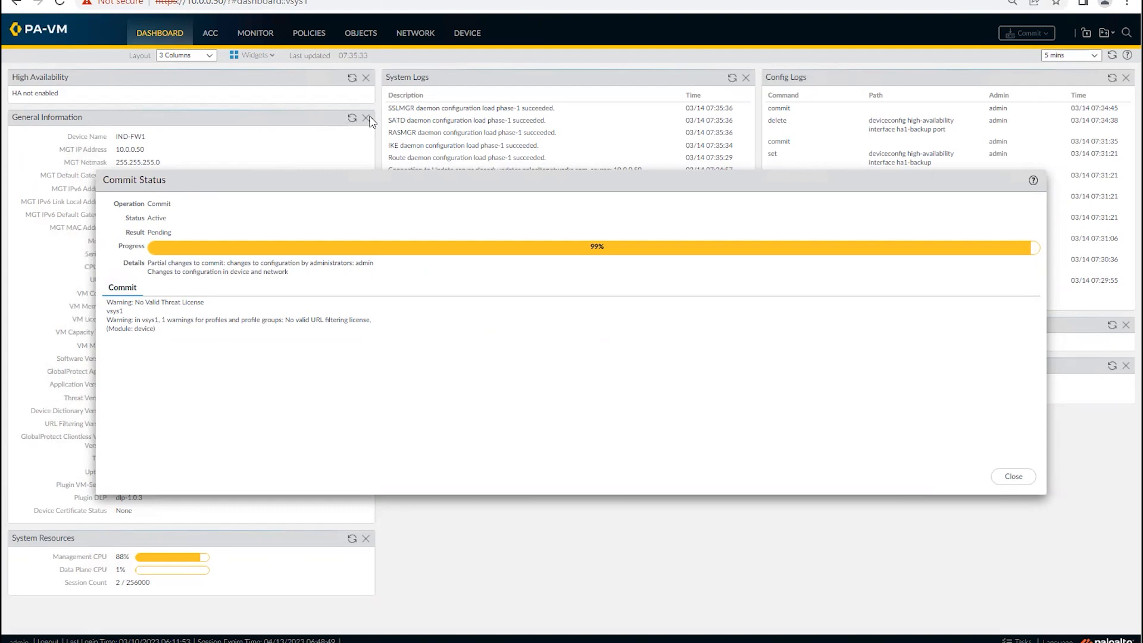
Refresh the High Availability widget on the 10.0.0.50 dashboard, close the commit status and examine the local HA state
left_click(352, 78)
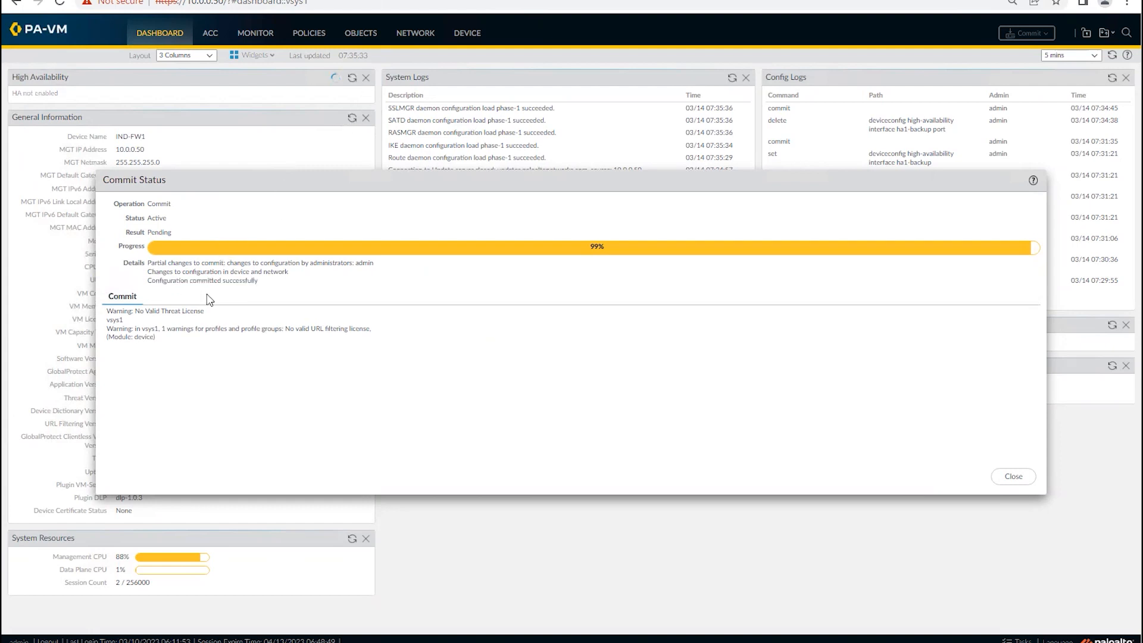
left_click_drag(259, 275, 193, 281)
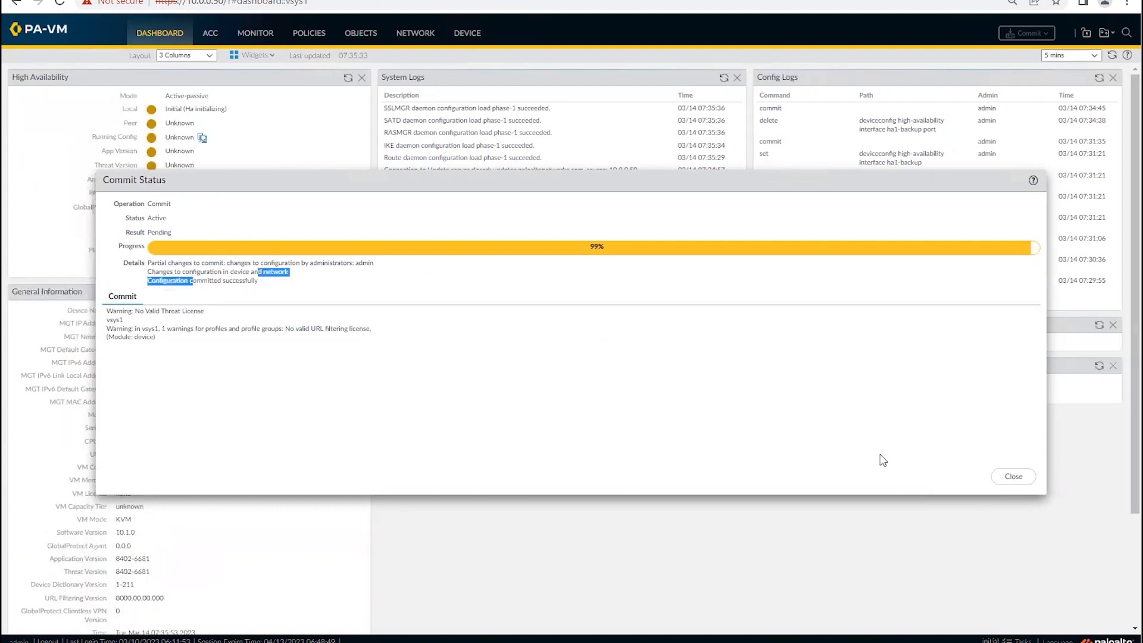
left_click(1013, 478)
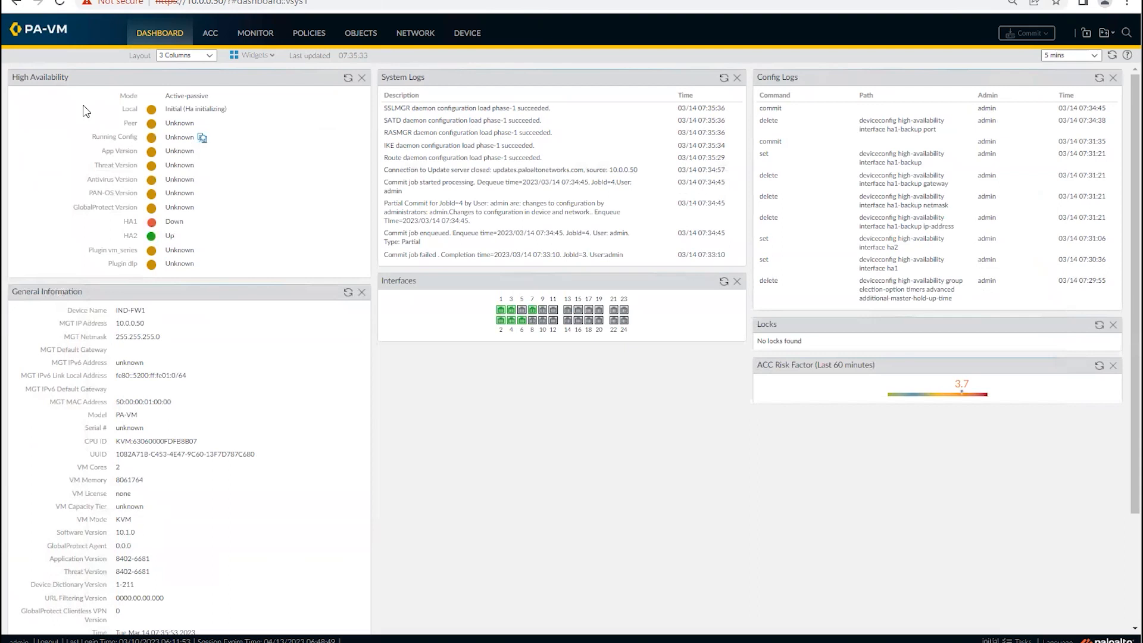
triple_click(184, 109)
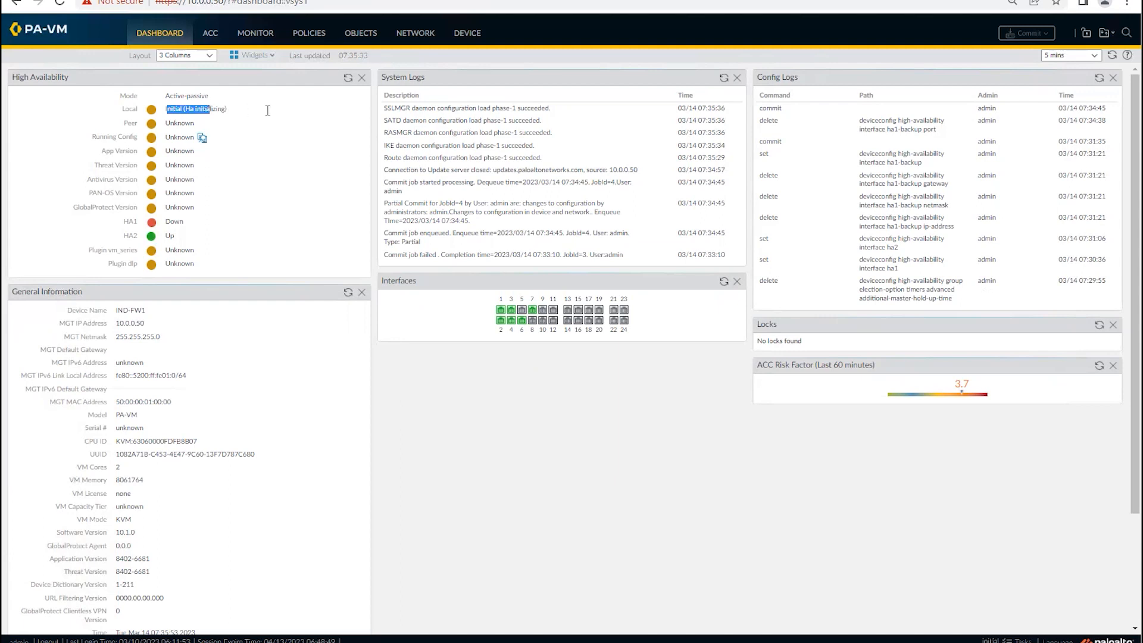
Refresh the High Availability widget on the 10.0.0.50 dashboard and commit the pending changes on the 10.0.0.51 firewall
left_click(348, 78)
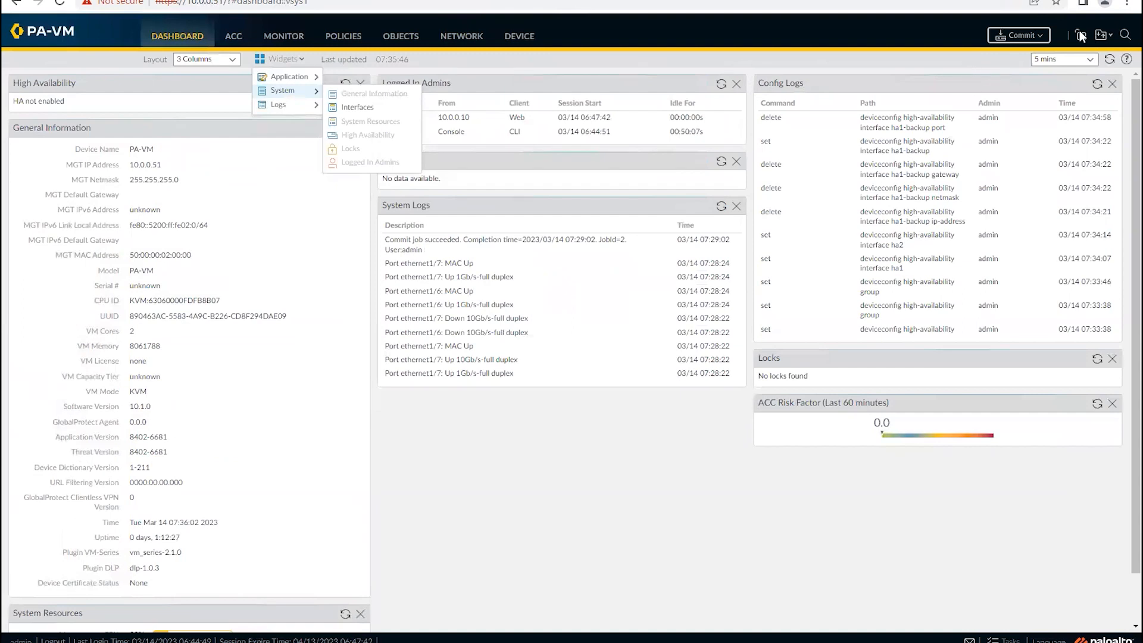
left_click(1026, 36)
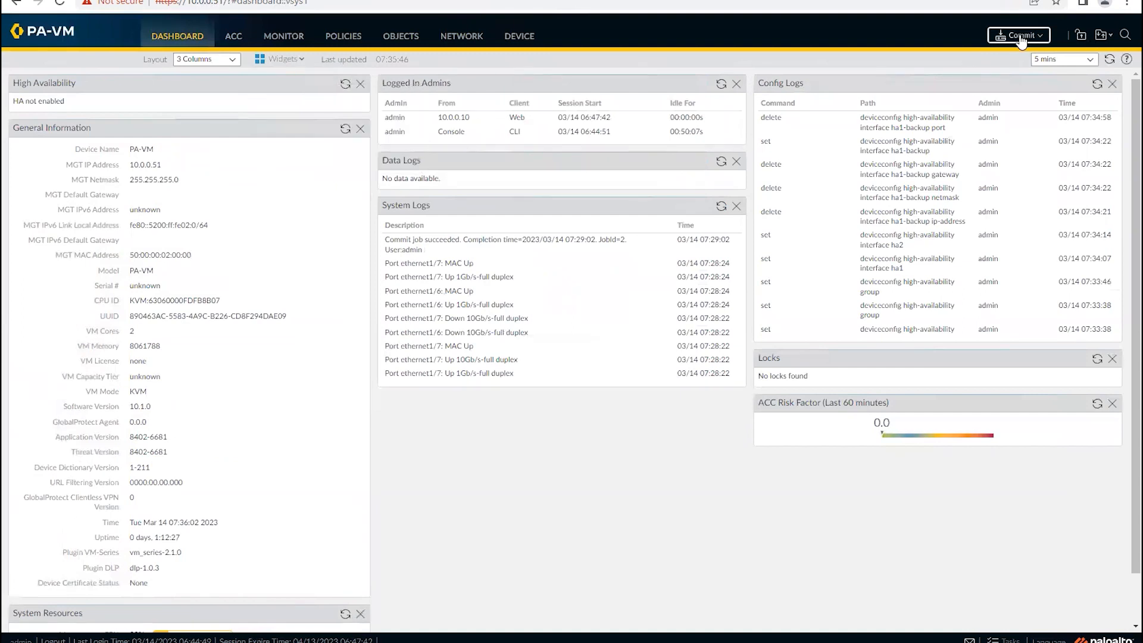
left_click(1013, 34)
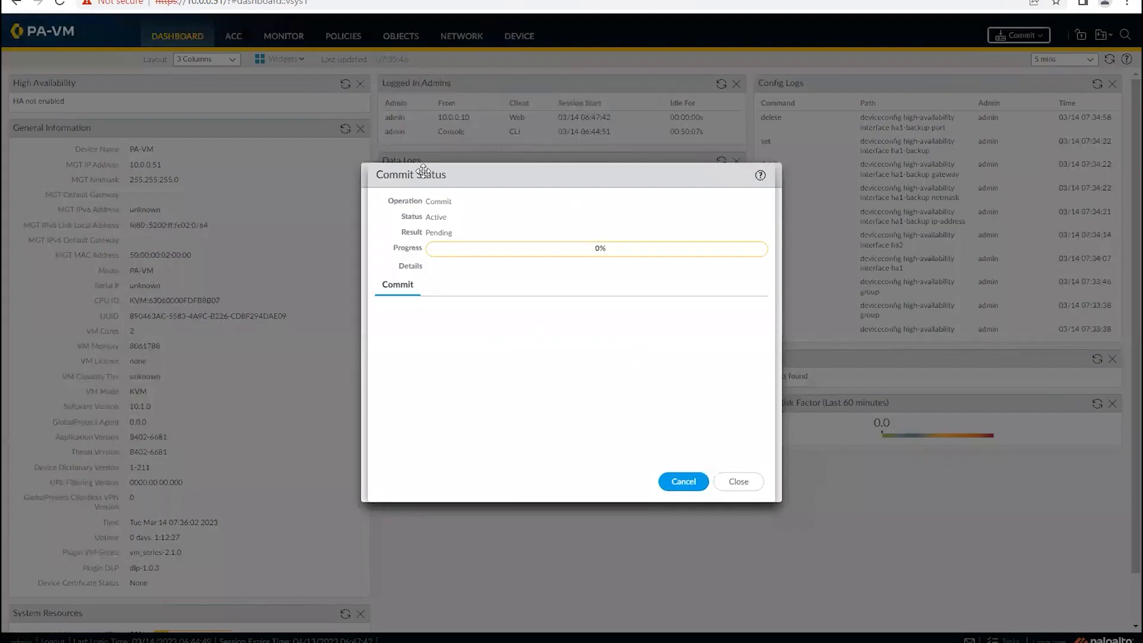
left_click_drag(443, 174, 564, 113)
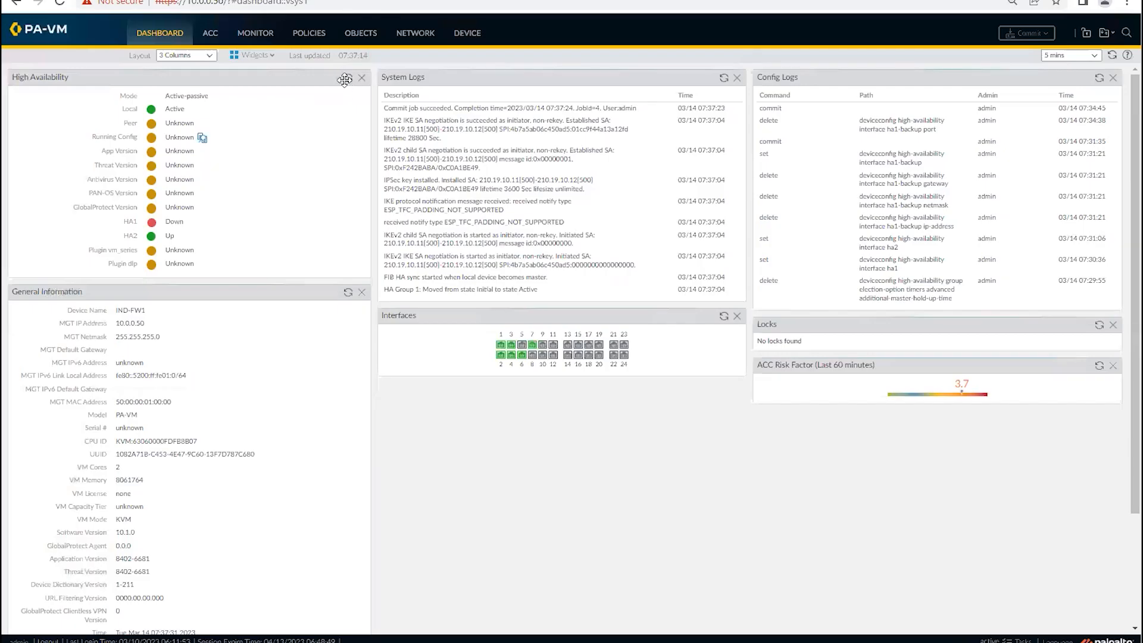
Refresh the High Availability widgets on both firewalls and move the System Logs widget below High Availability on the 10.0.0.51 dashboard
left_click(347, 77)
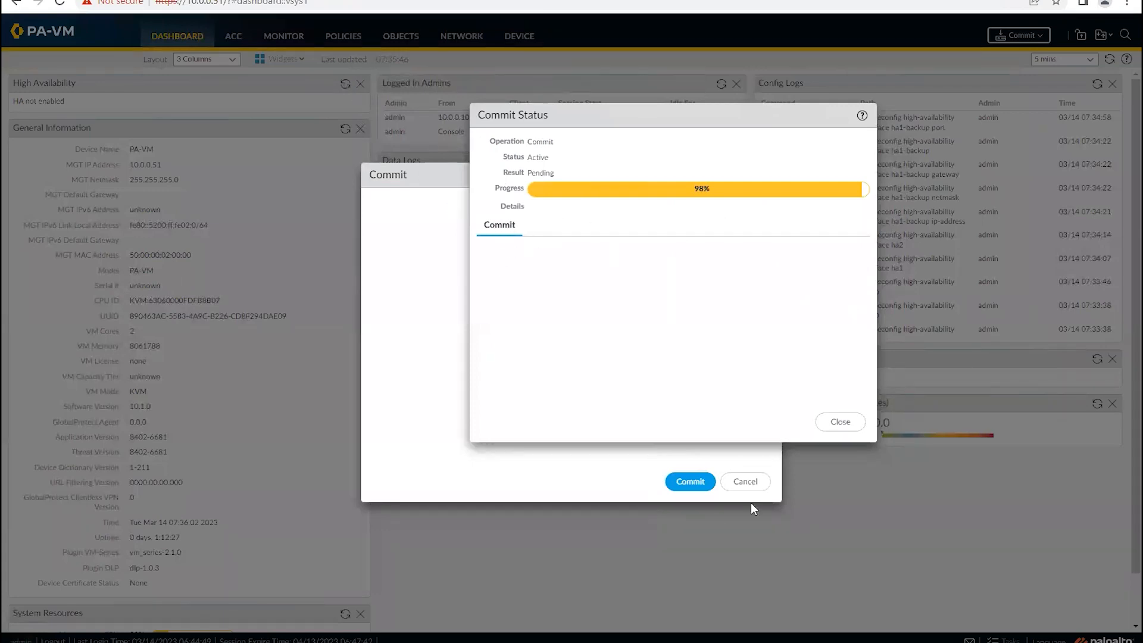
left_click(751, 487)
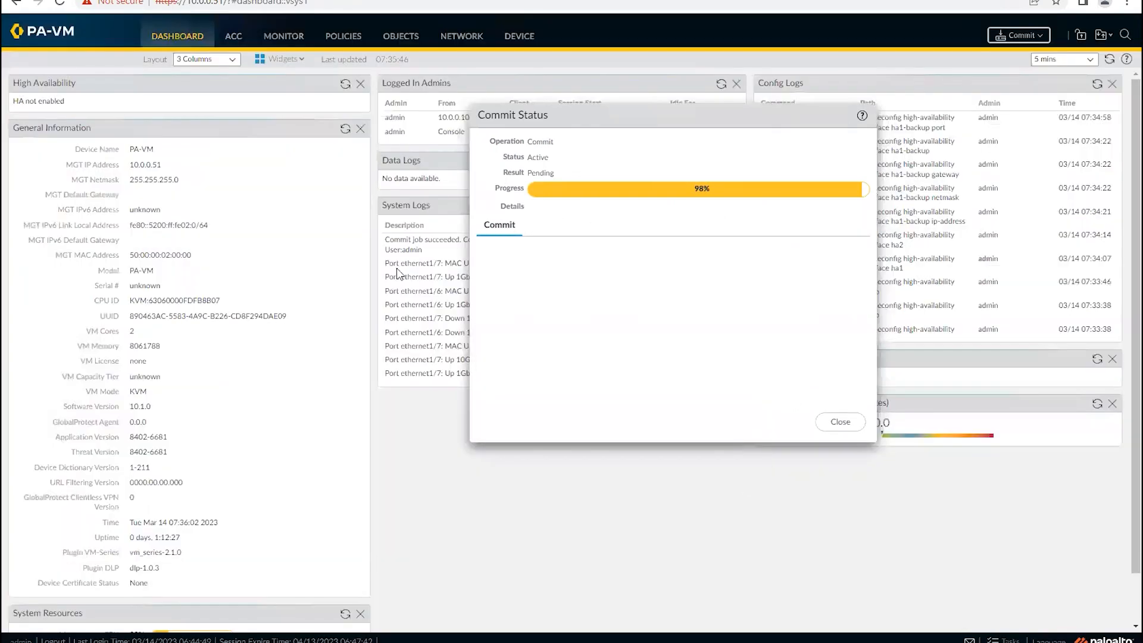
left_click(344, 84)
left_click_drag(468, 205, 366, 210)
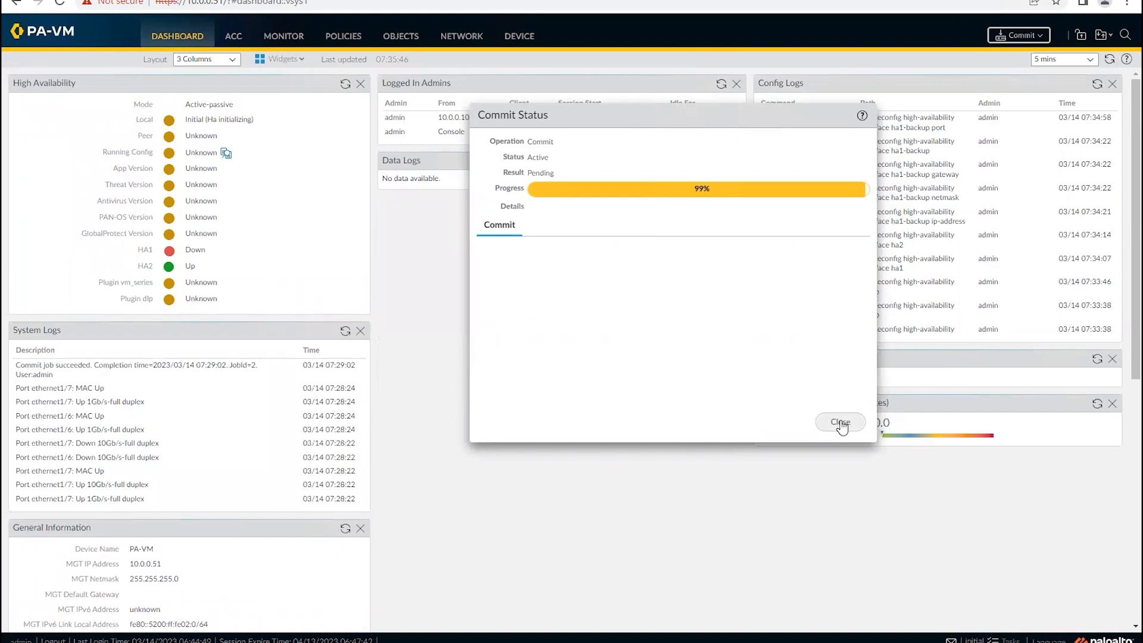
Refresh the High Availability widget on 10.0.0.51, close the commit status and examine the local and peer states
left_click(345, 85)
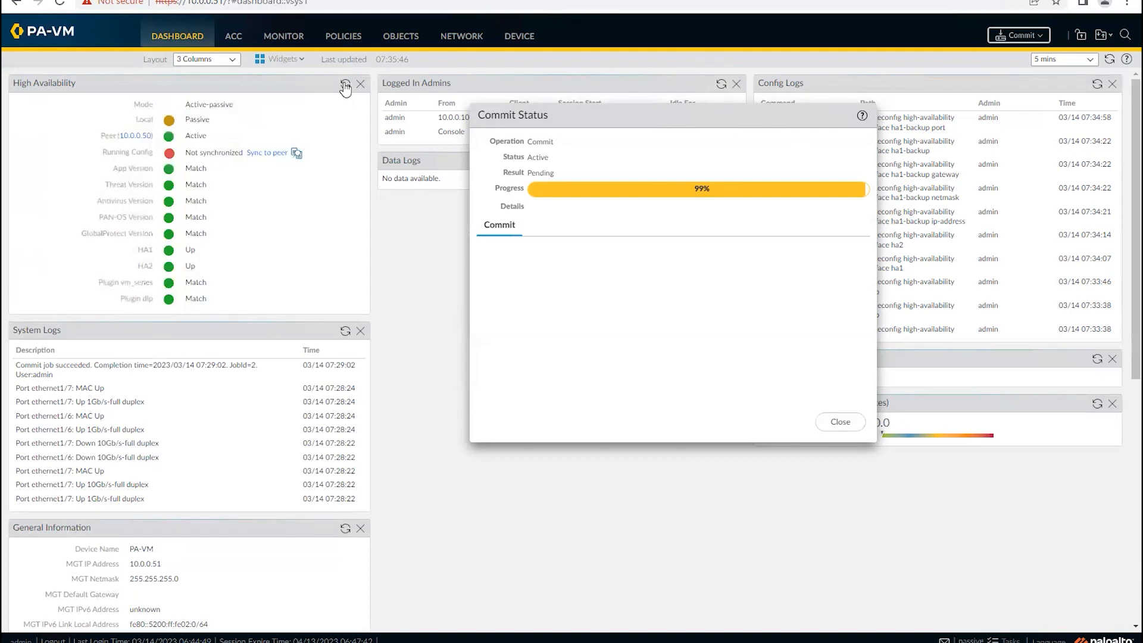
left_click(834, 429)
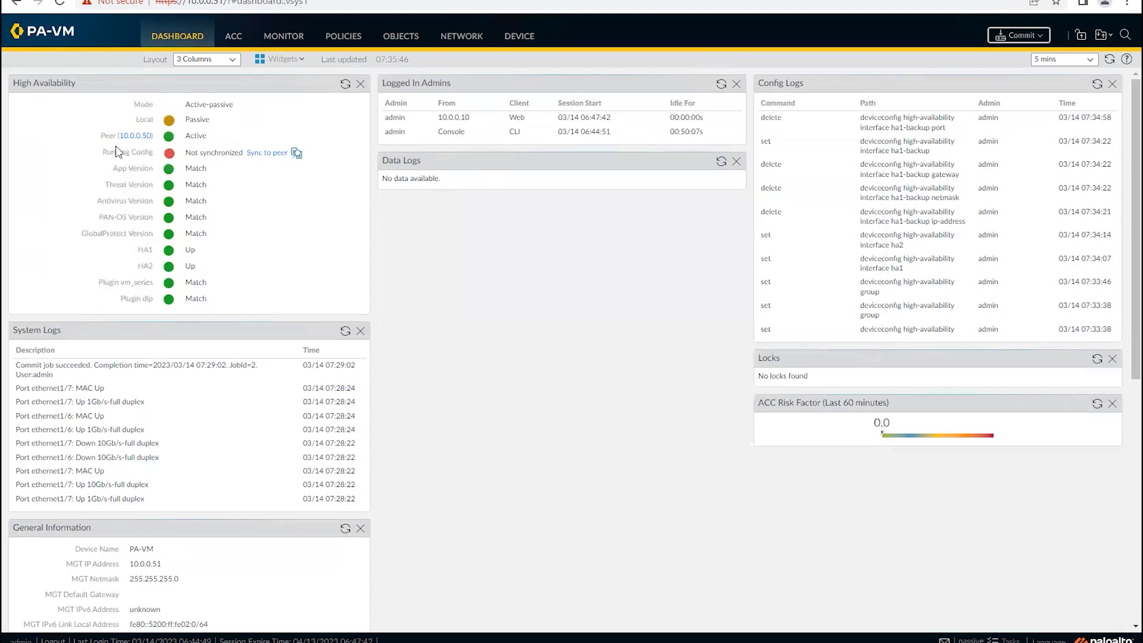
left_click_drag(182, 98, 191, 135)
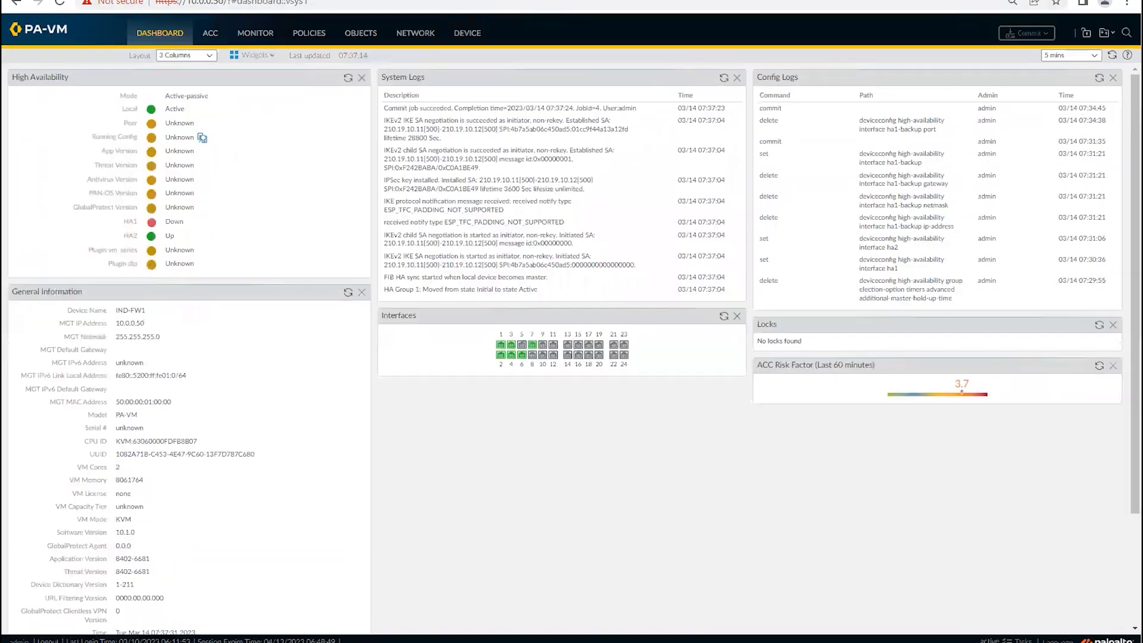
Open the network interfaces on 10.0.0.51 and sync the running configuration from 10.0.0.50 to its HA peer, confirming the overwrite
left_click(347, 78)
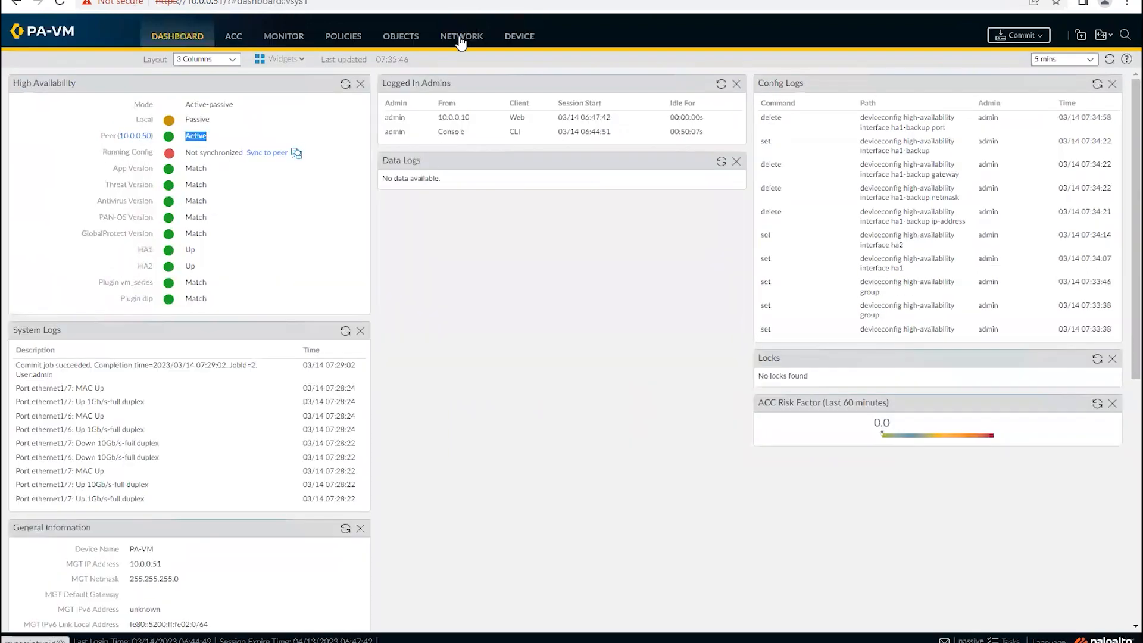
left_click(460, 36)
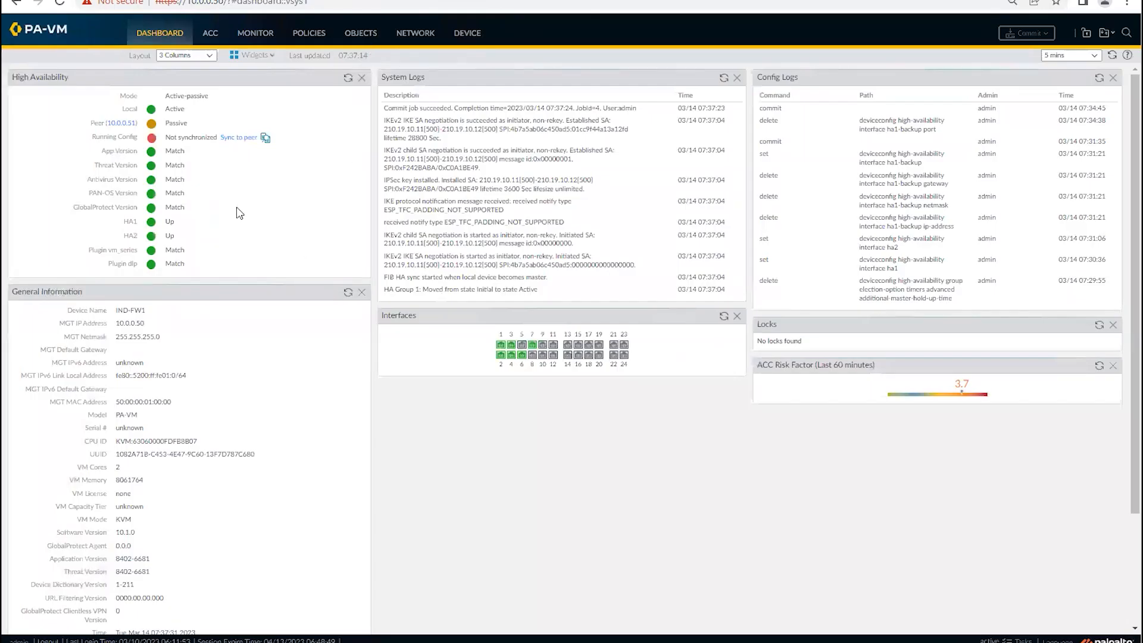
left_click(245, 138)
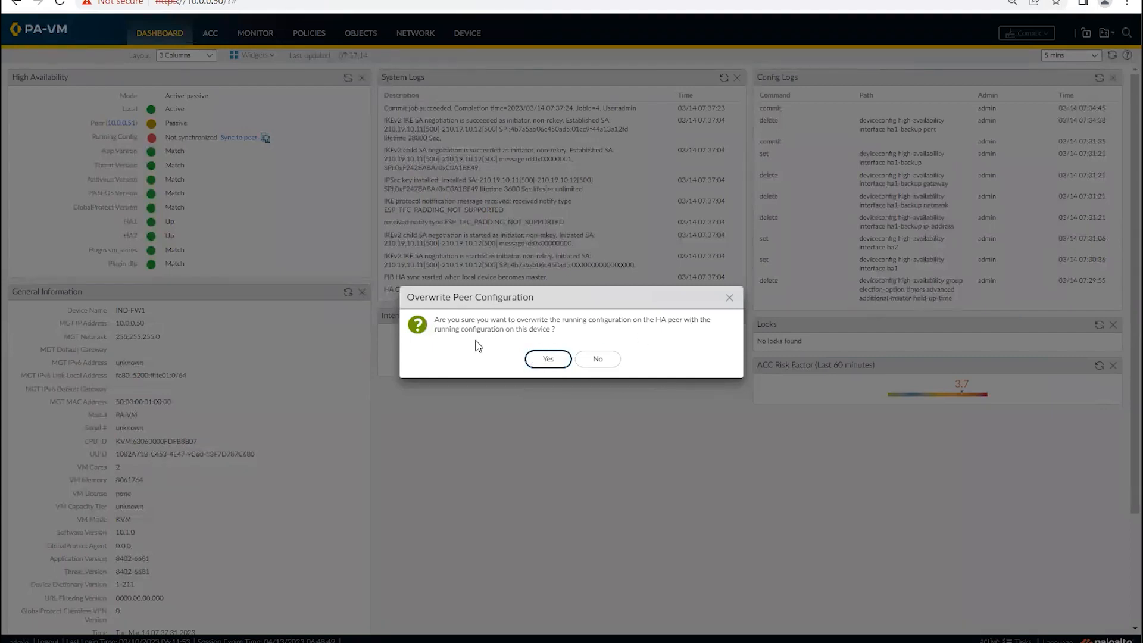
left_click(544, 360)
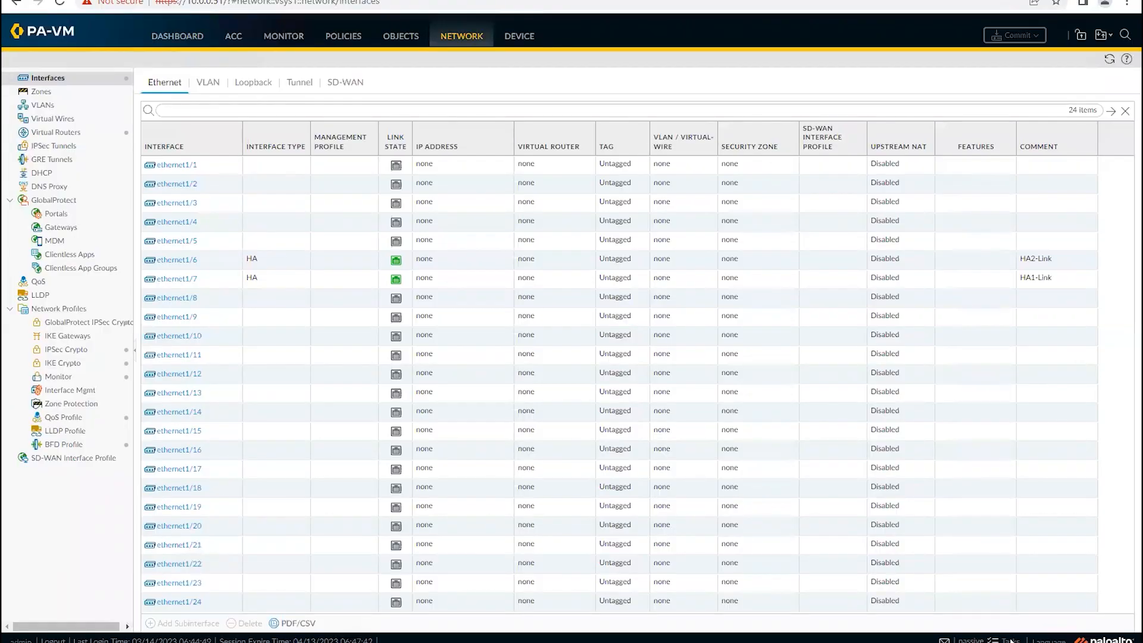
Check the Task Manager on both firewalls and open the Synchronize HA Peer job status on 10.0.0.51
left_click(1011, 640)
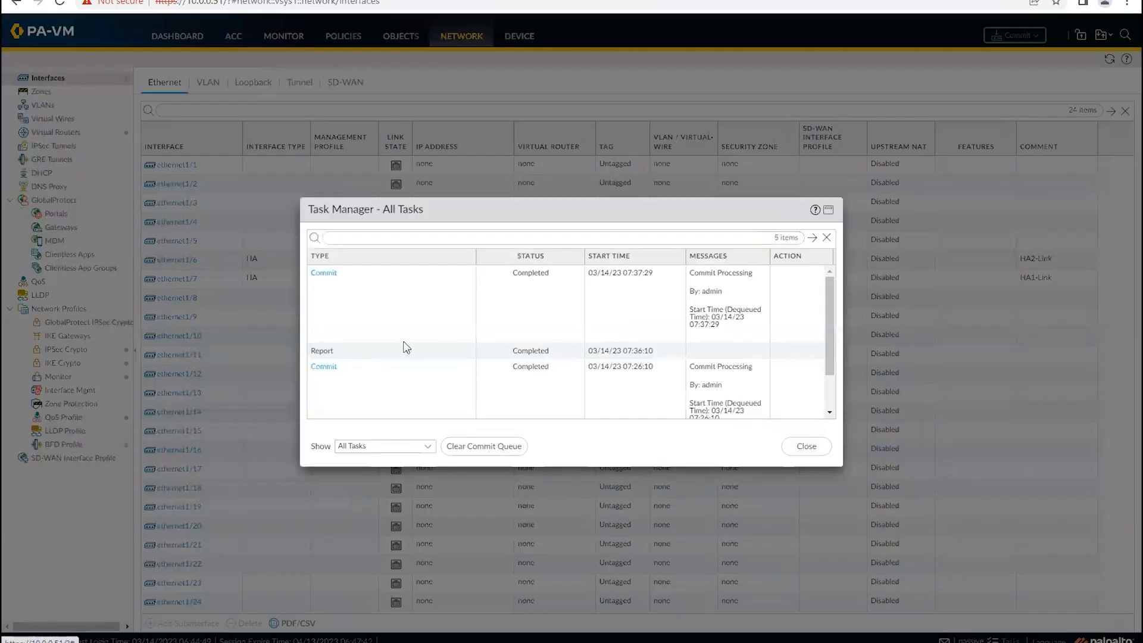
left_click(814, 452)
left_click(1007, 640)
left_click(238, 1)
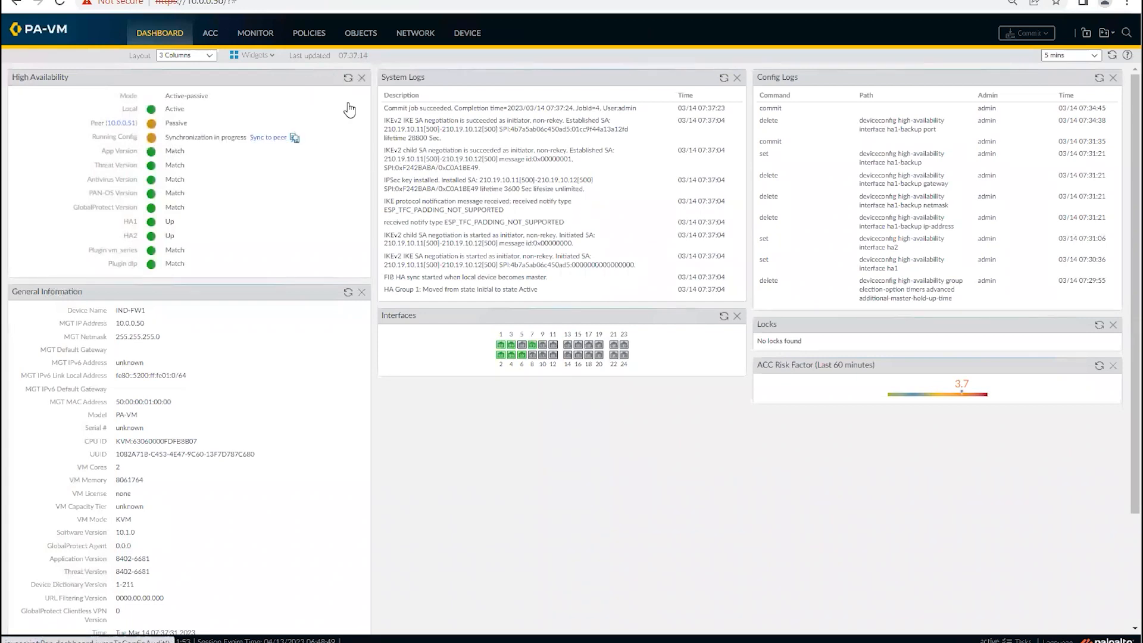
left_click(348, 78)
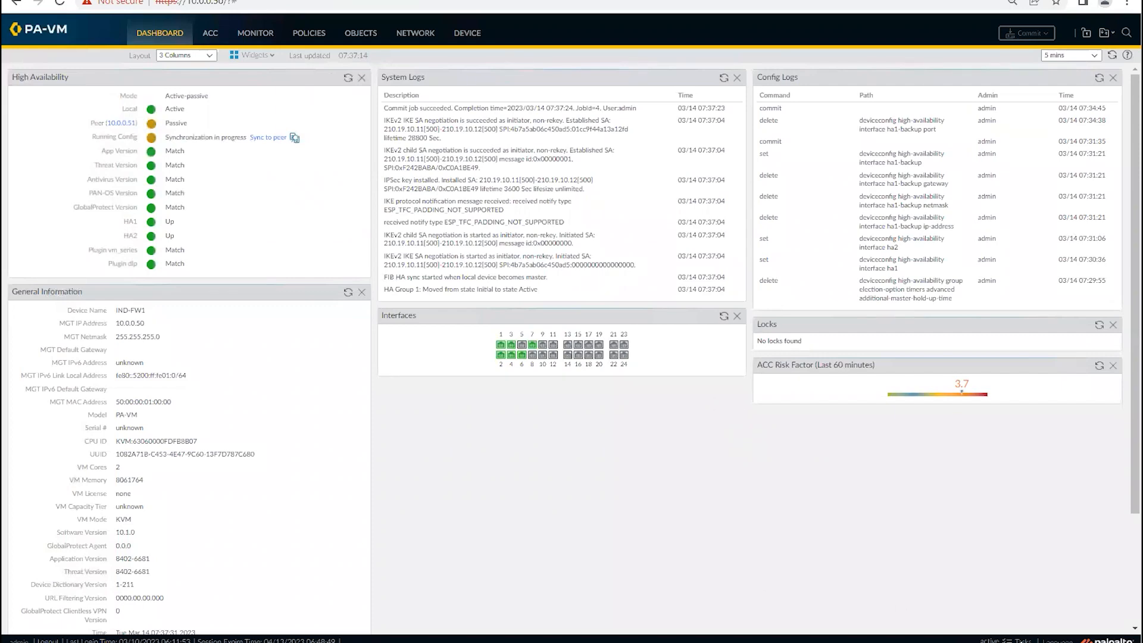
left_click(1019, 641)
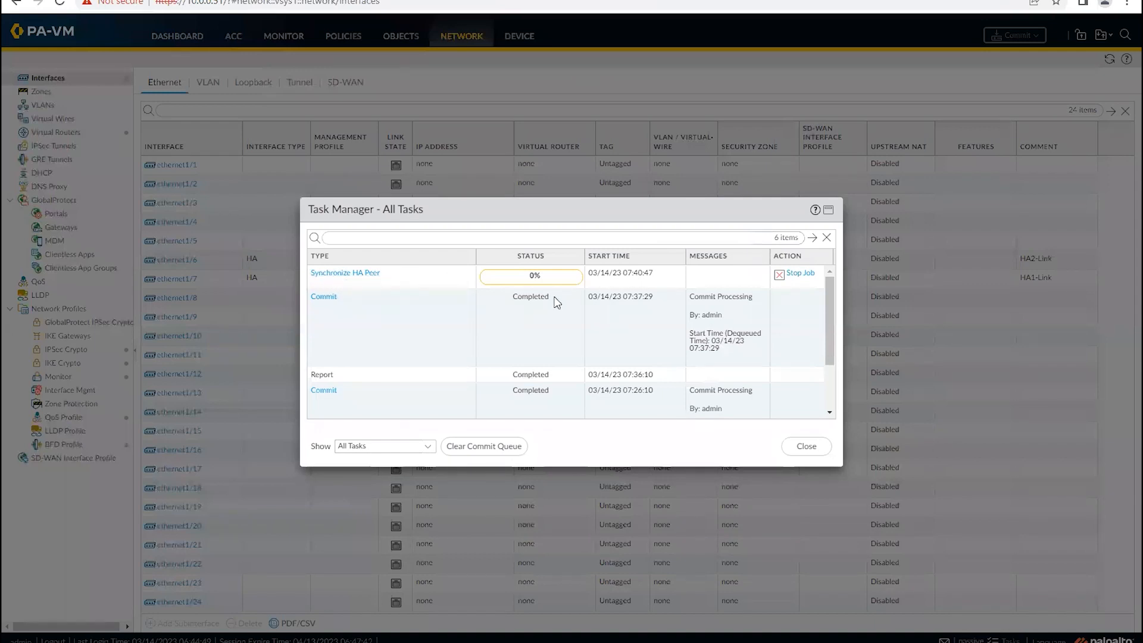
left_click(344, 275)
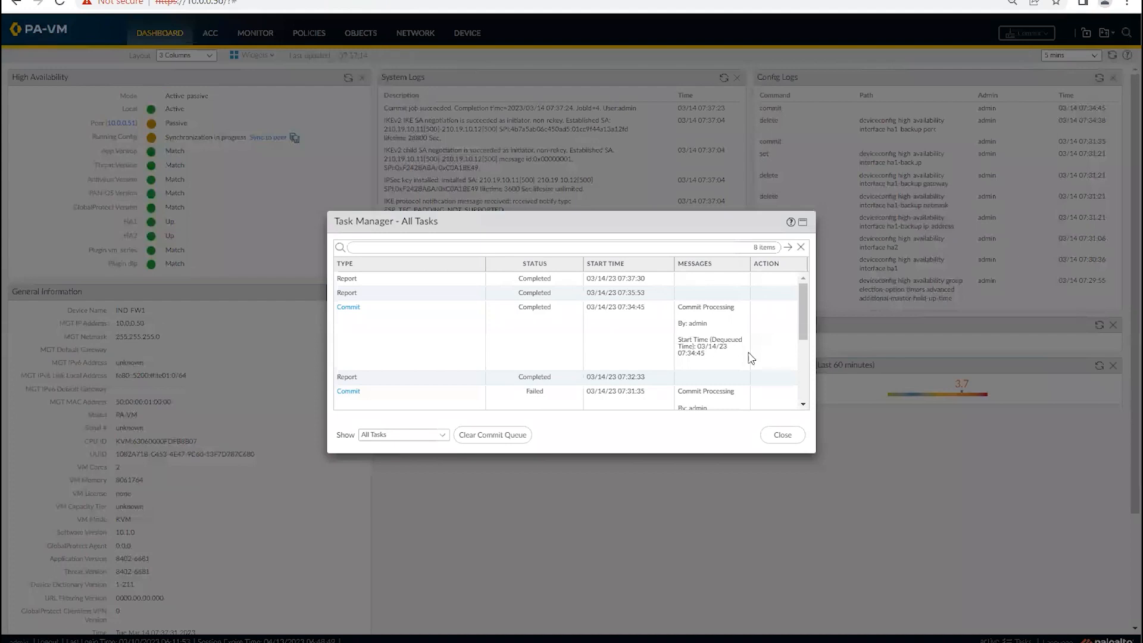
Close the Task Manager on 10.0.0.50, refresh its High Availability widget and monitor the synchronization job's progress on 10.0.0.51
left_click(785, 436)
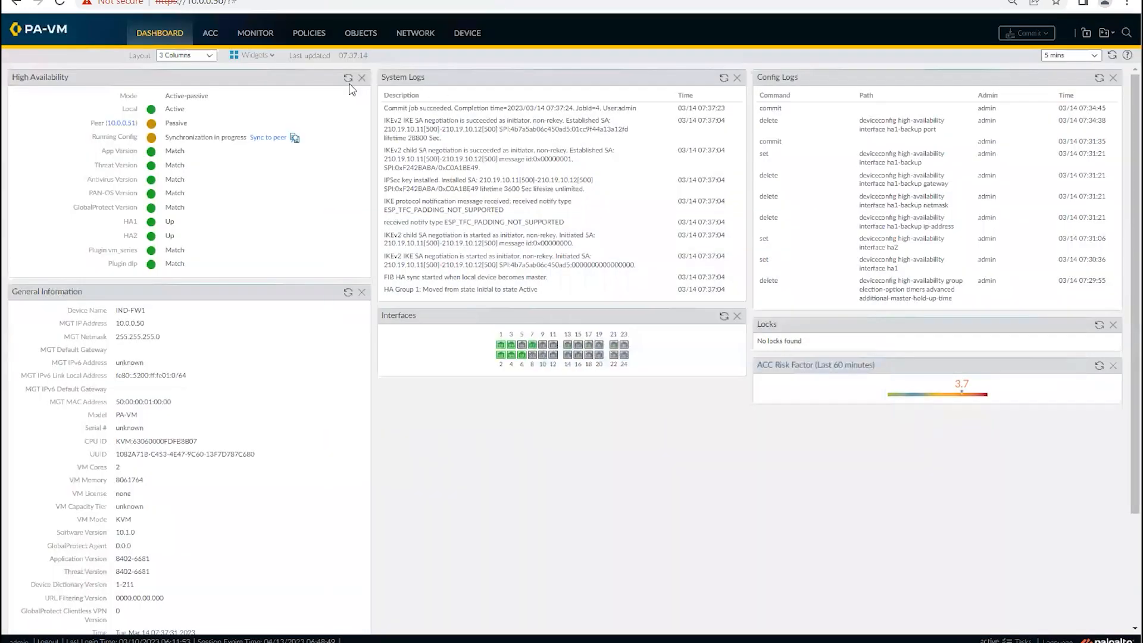
left_click(348, 78)
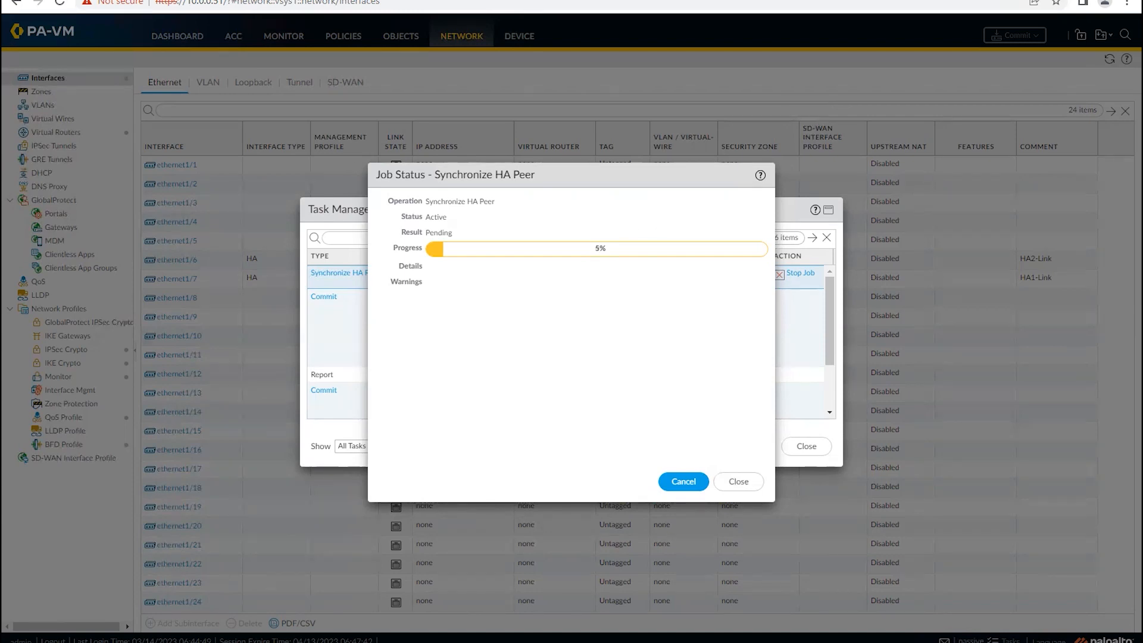
key("ctrl+Tab")
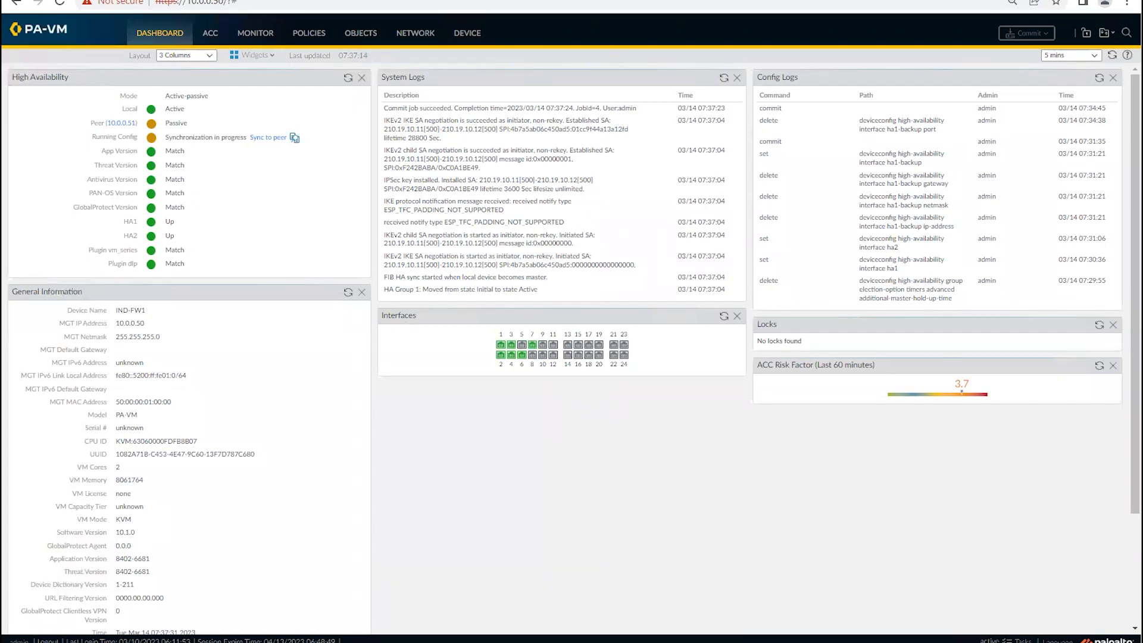
key("ctrl+Tab")
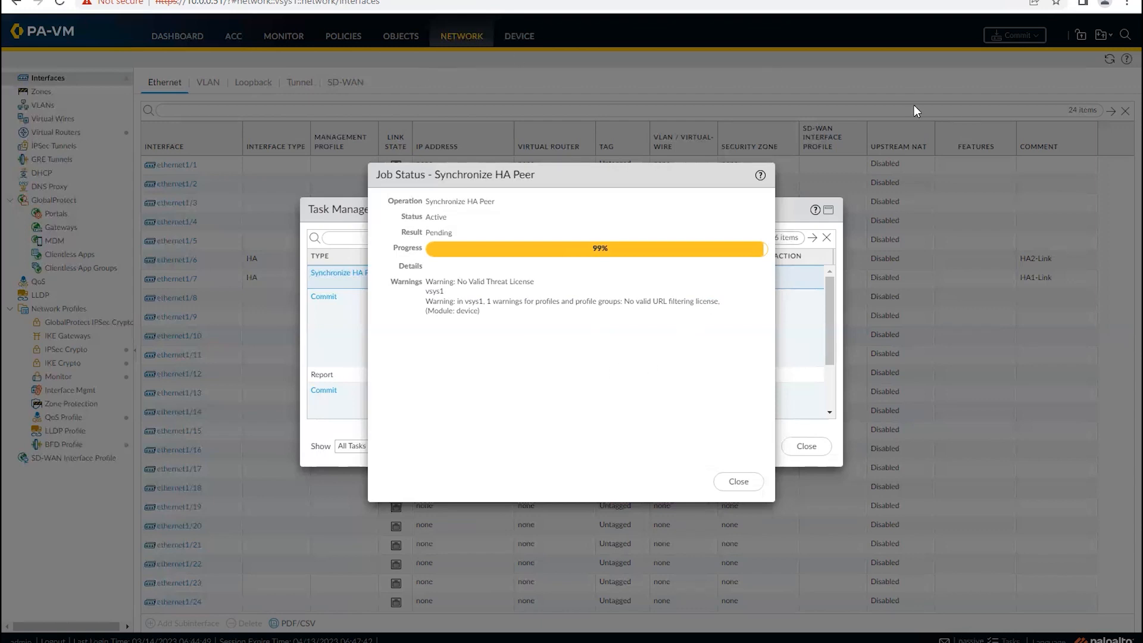
Refresh the Ethernet interface list on 10.0.0.51 after closing its job windows, and check the running config sync state on 10.0.0.50
left_click(745, 481)
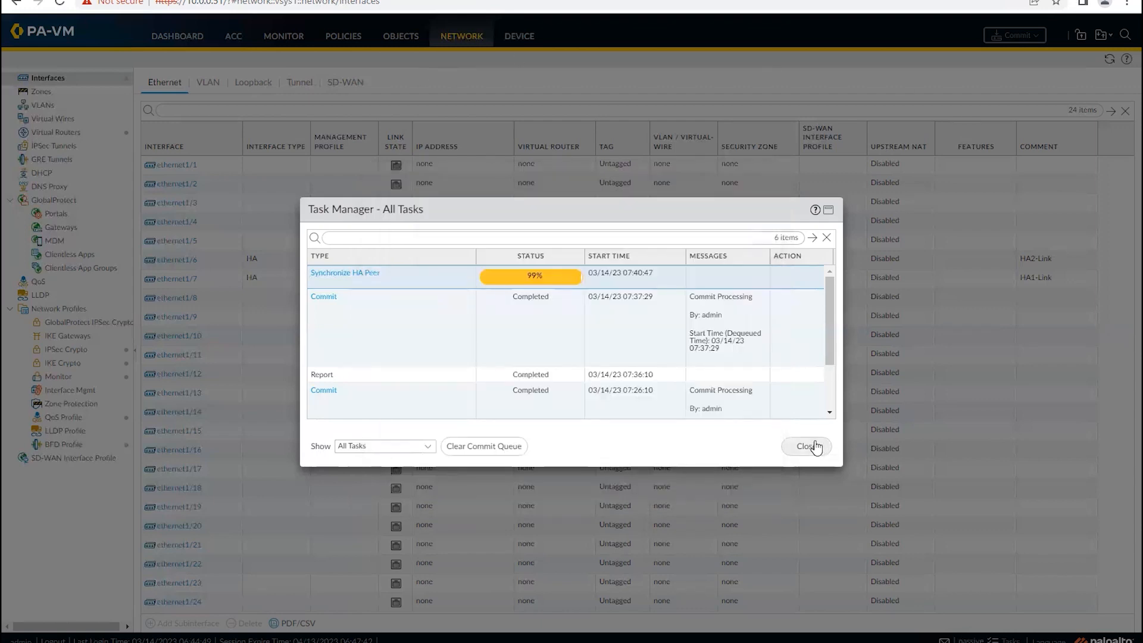
left_click(806, 446)
left_click(1108, 60)
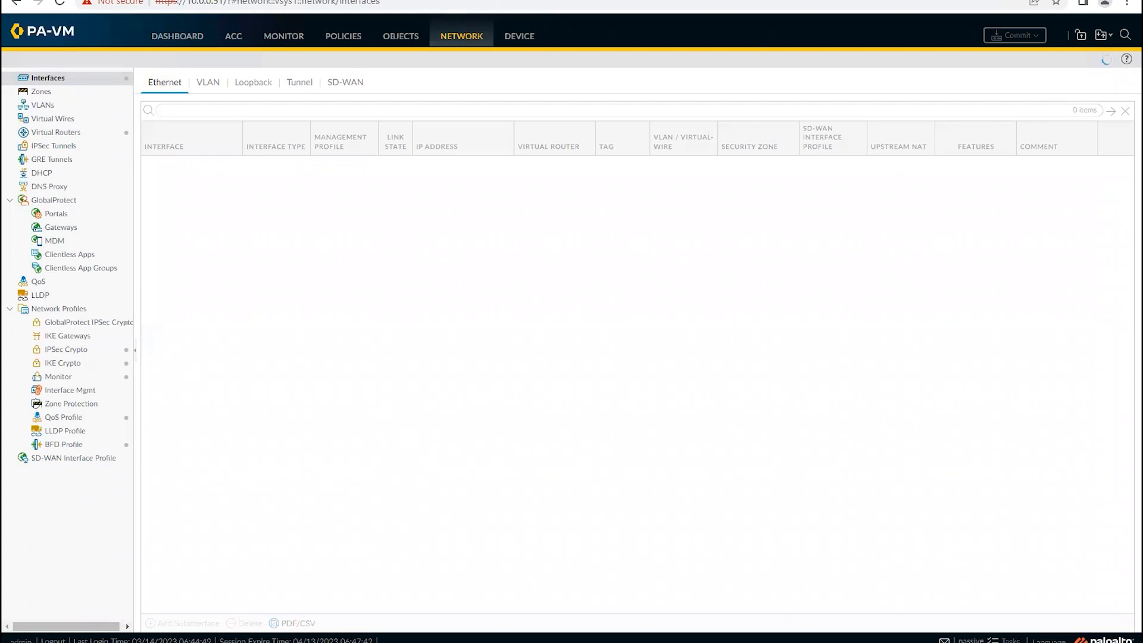
left_click(322, 1)
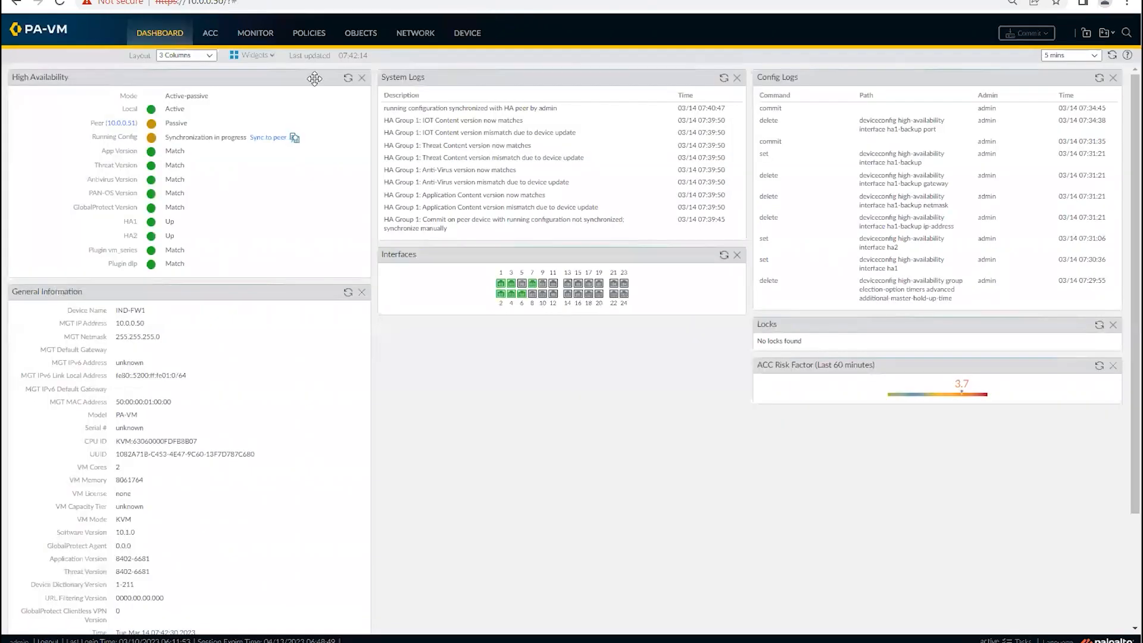
left_click(347, 78)
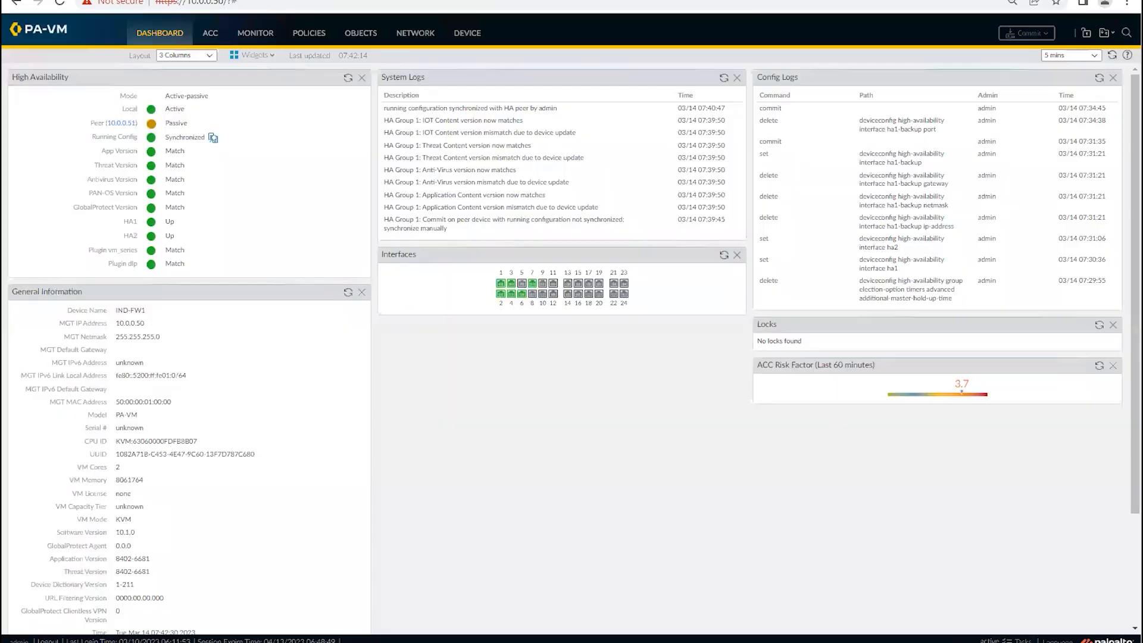
Suspend the local device for high availability on the 10.0.0.50 firewall and confirm the suspension
left_click(462, 35)
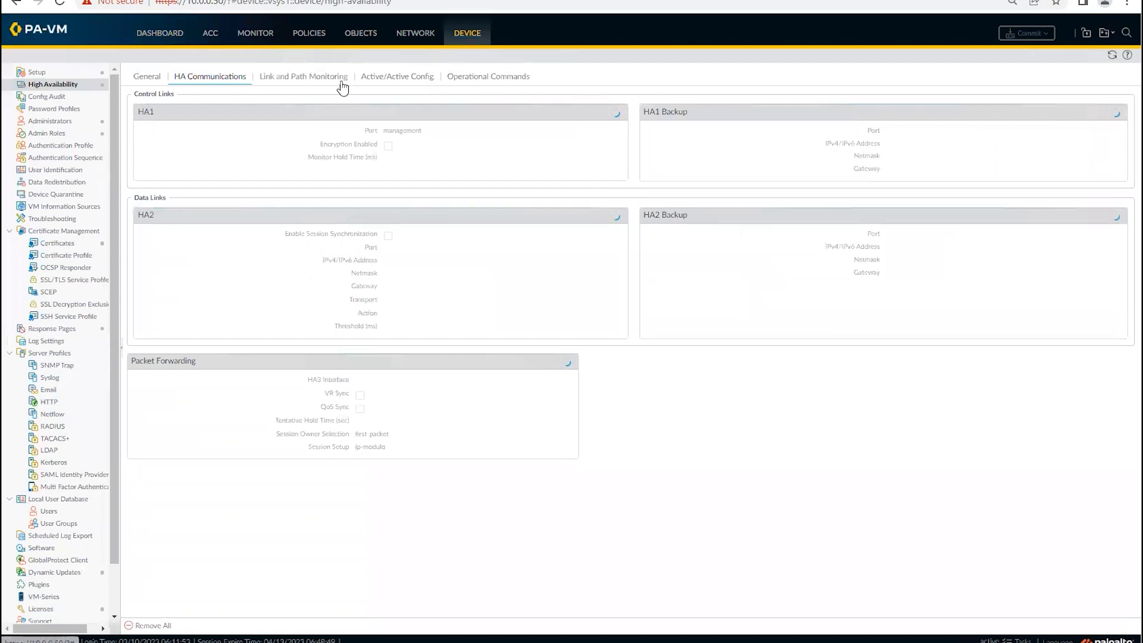
left_click(409, 81)
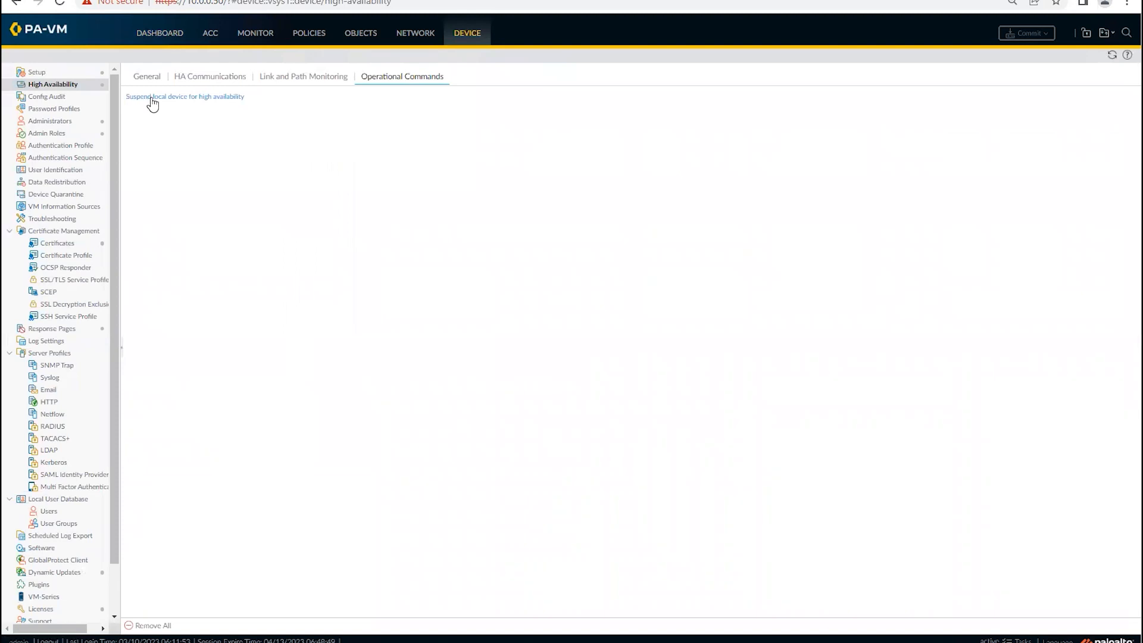
left_click(152, 98)
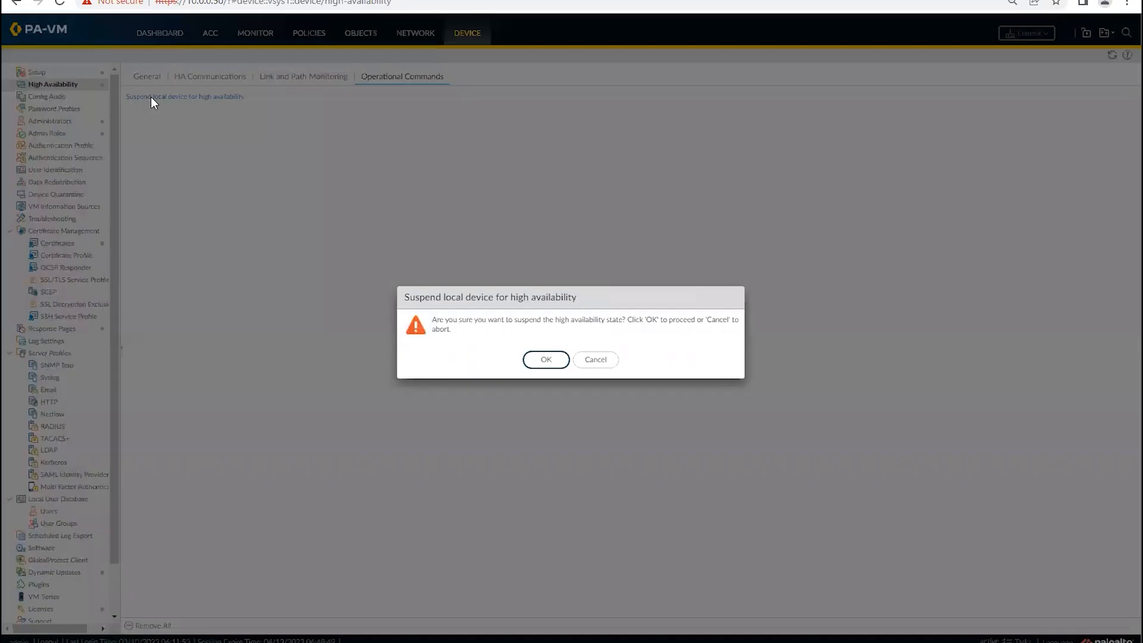
left_click(546, 360)
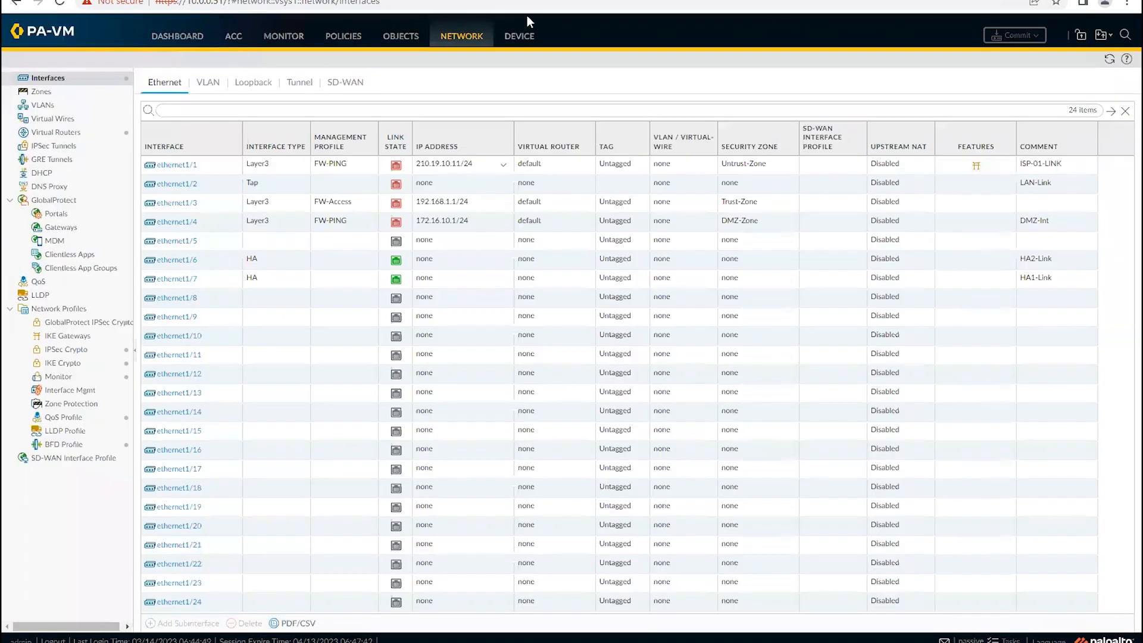
Open the dashboards of both firewalls and examine the local and peer HA states following the suspension
left_click(197, 40)
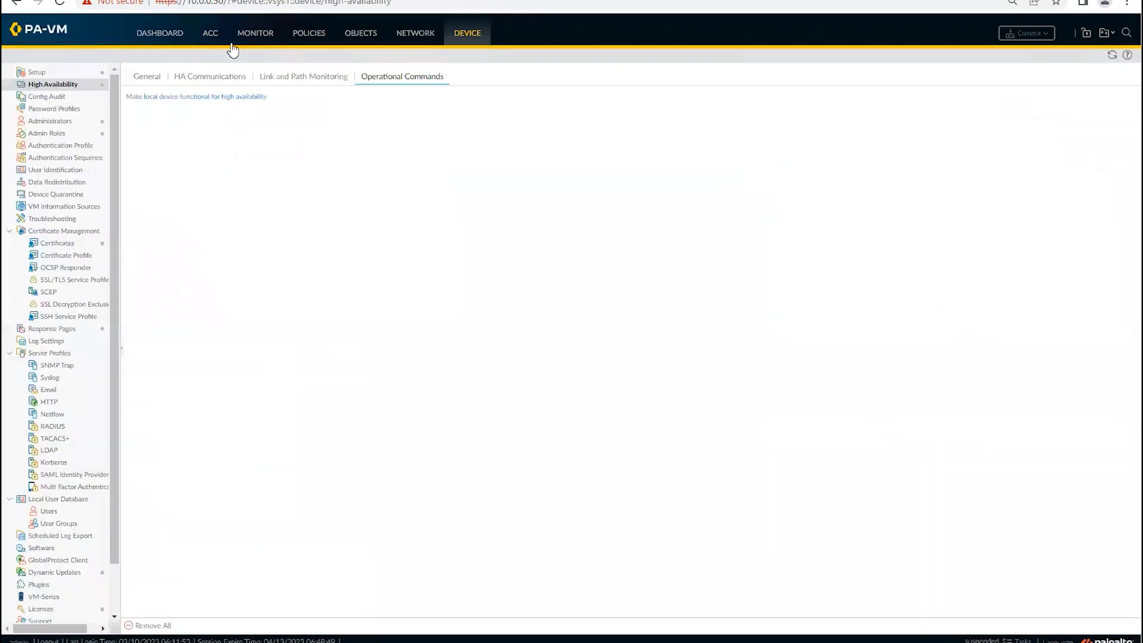
left_click(159, 34)
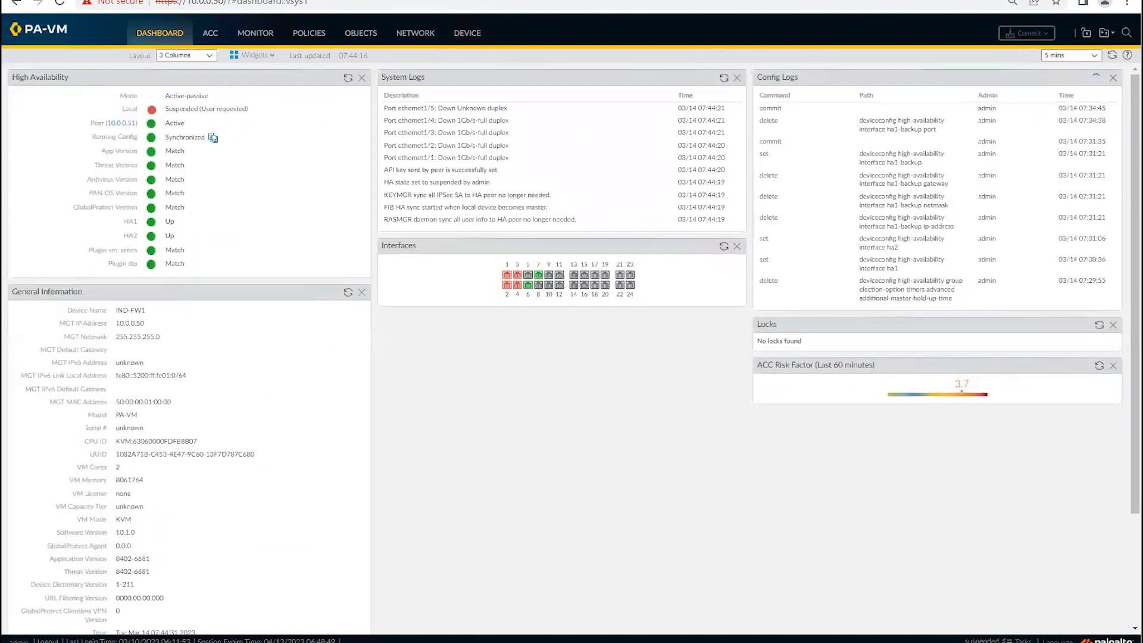
left_click(476, 1)
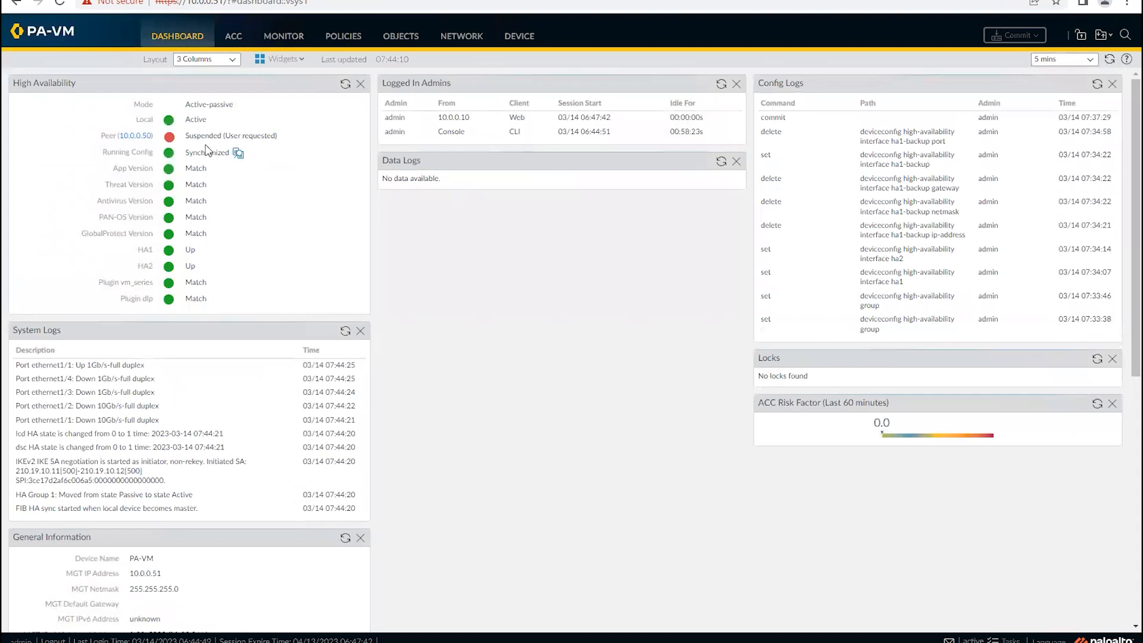
left_click_drag(198, 120, 186, 120)
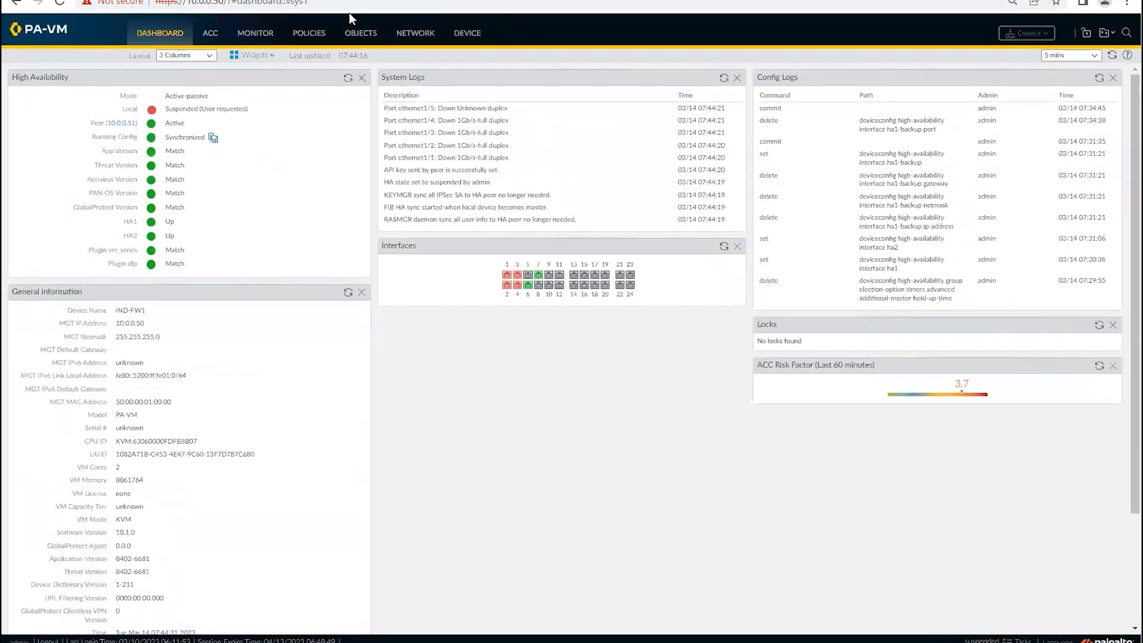
Make the local device functional for high availability on the 10.0.0.50 firewall and return to its dashboard
left_click(473, 38)
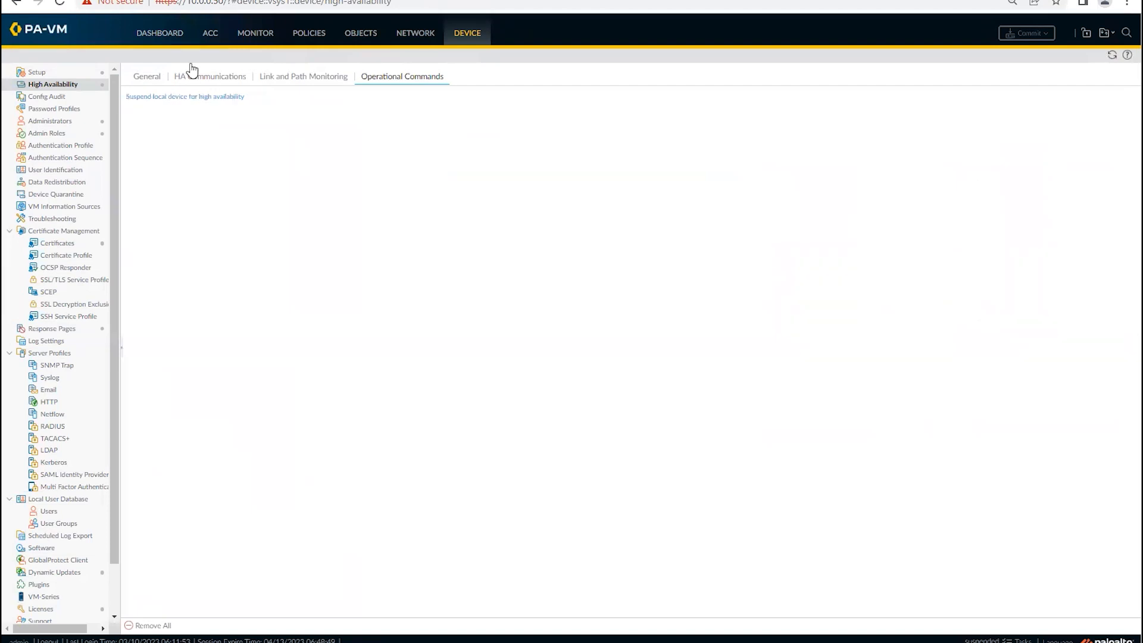
left_click(177, 35)
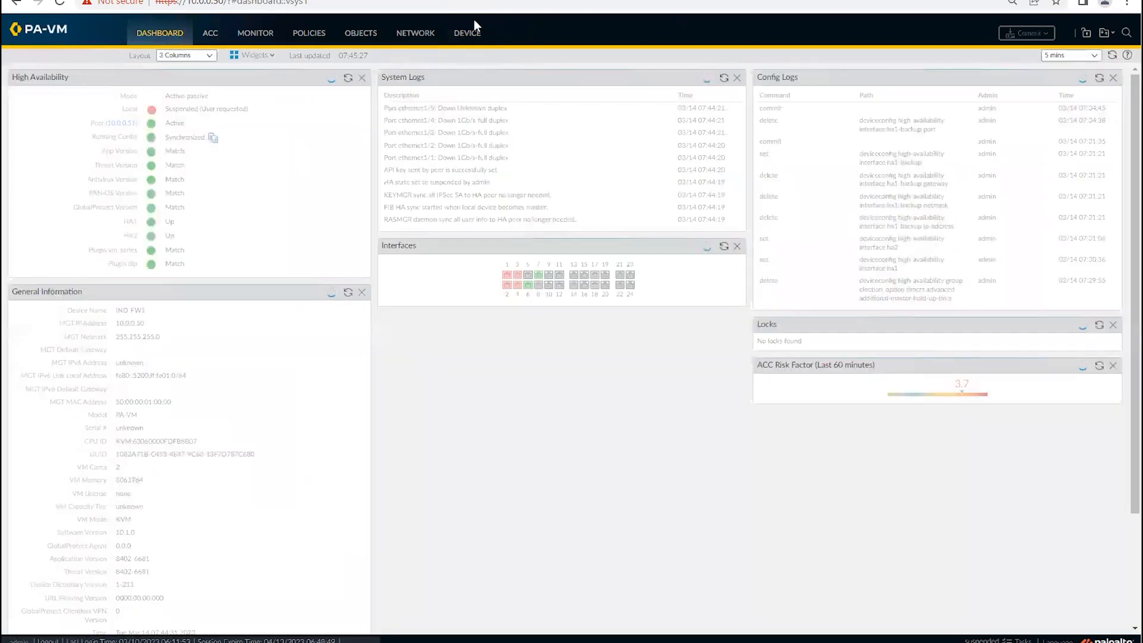